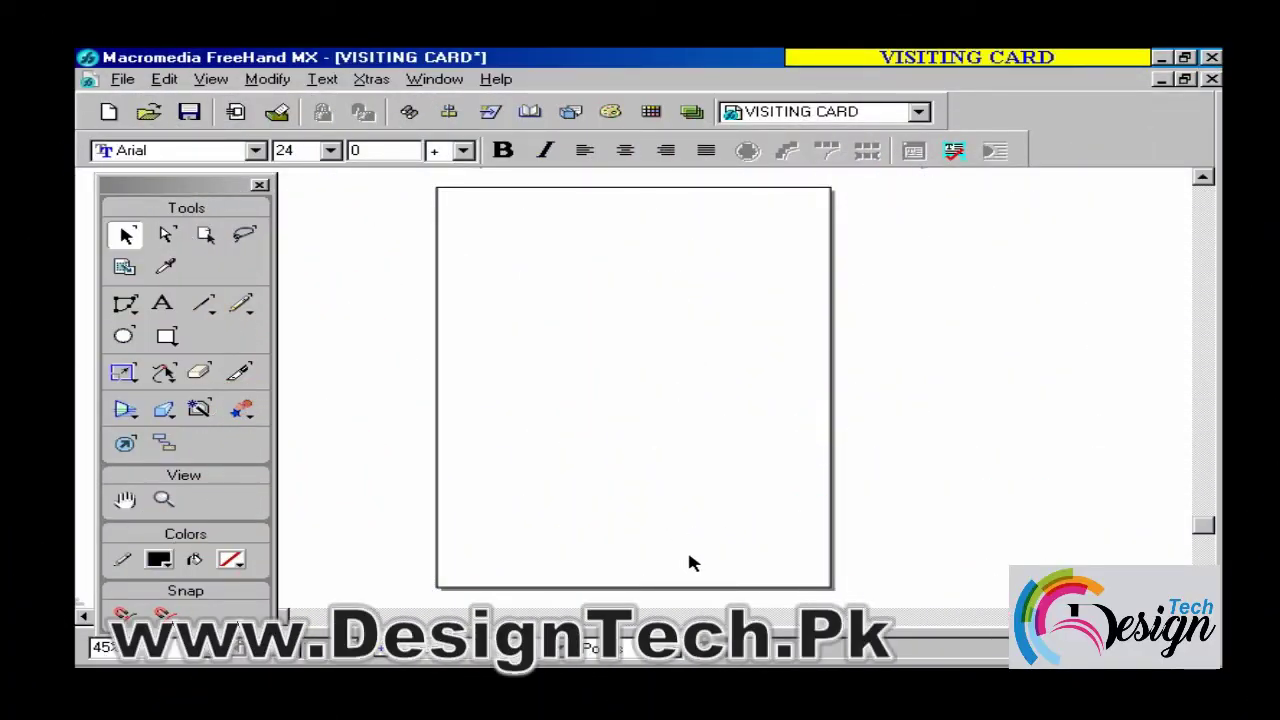
Change the document measurement units from Points to Inches.
left_click(630, 648)
left_click(618, 556)
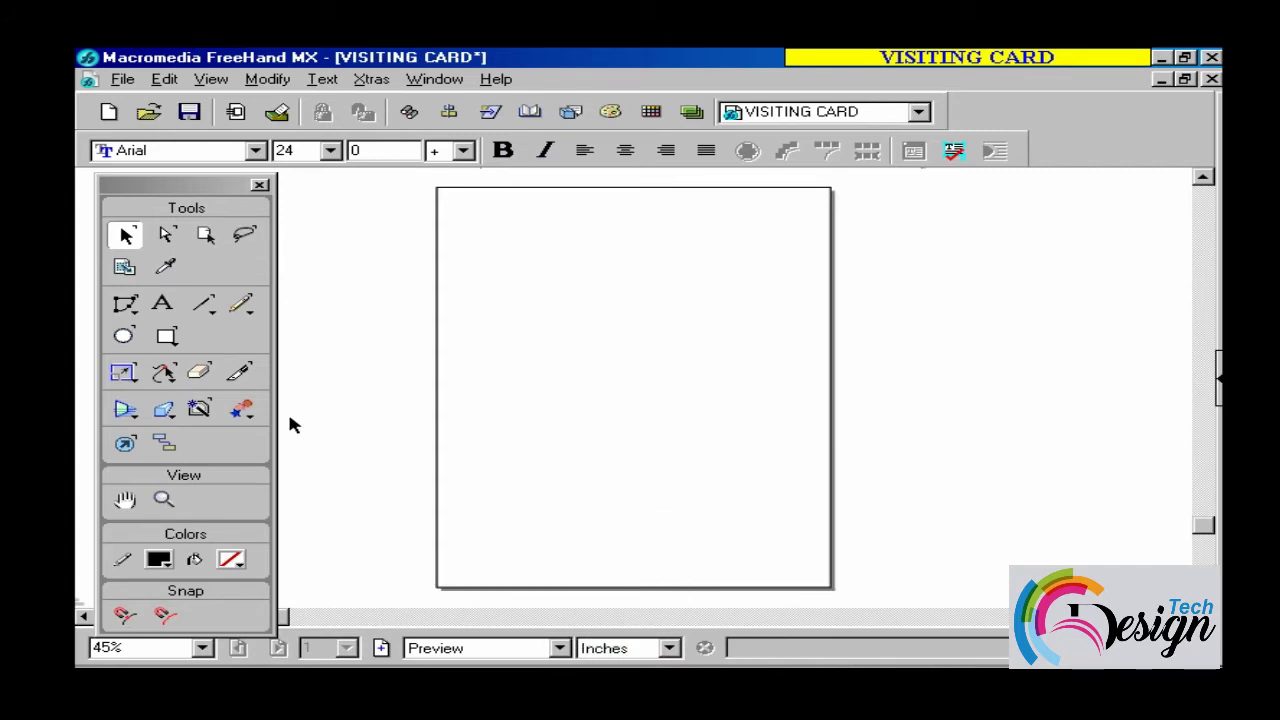
Draw a rectangle and size it to 3.5 inches wide by 2 inches tall.
left_click(168, 338)
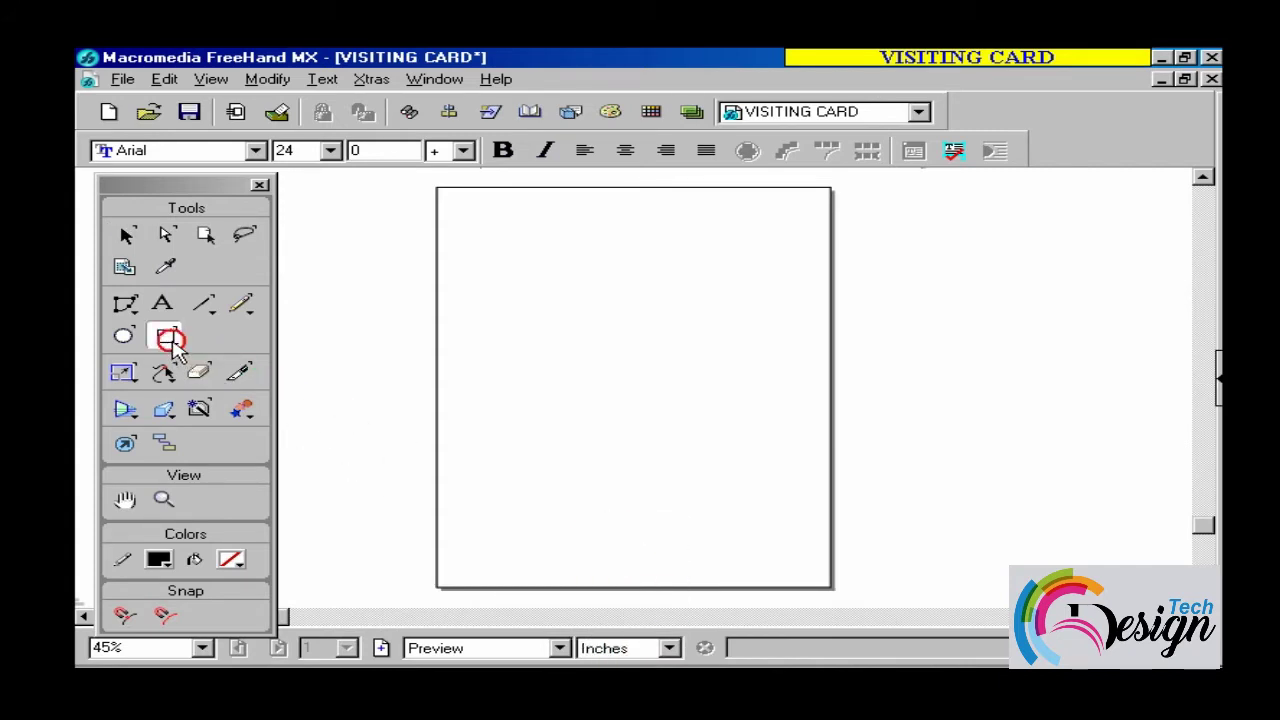
left_click_drag(469, 292, 760, 411)
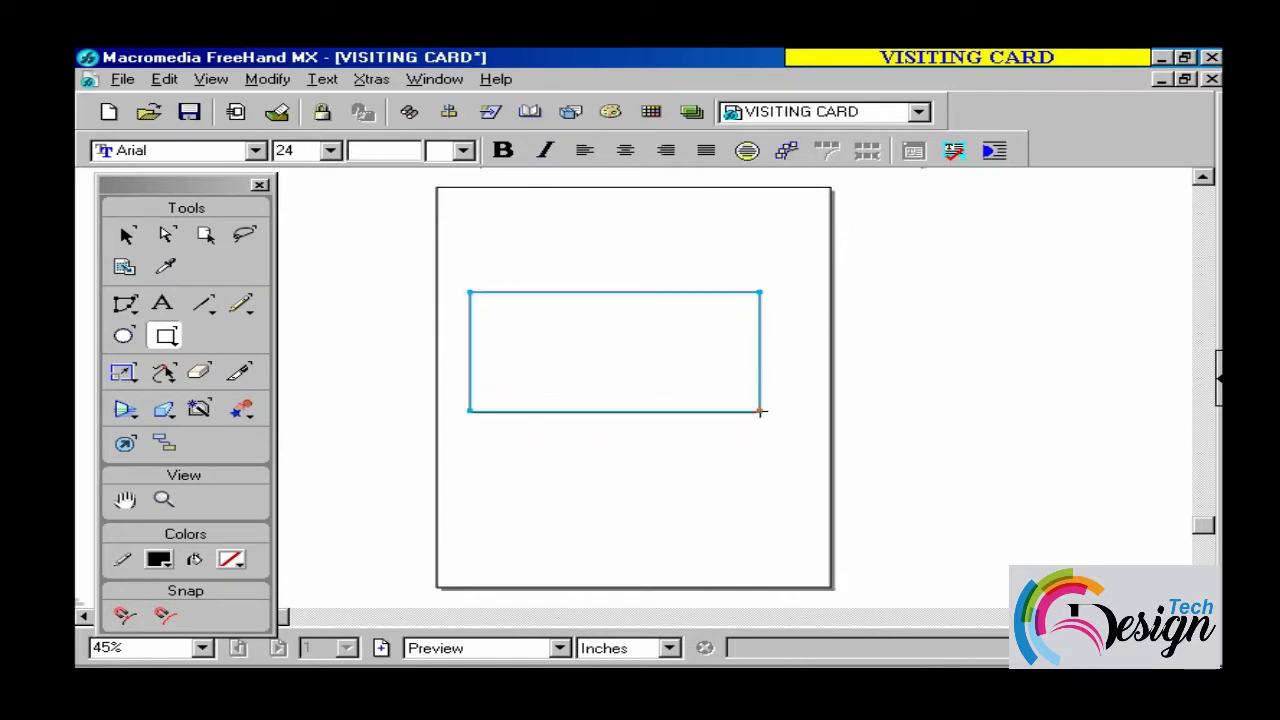
left_click(1219, 370)
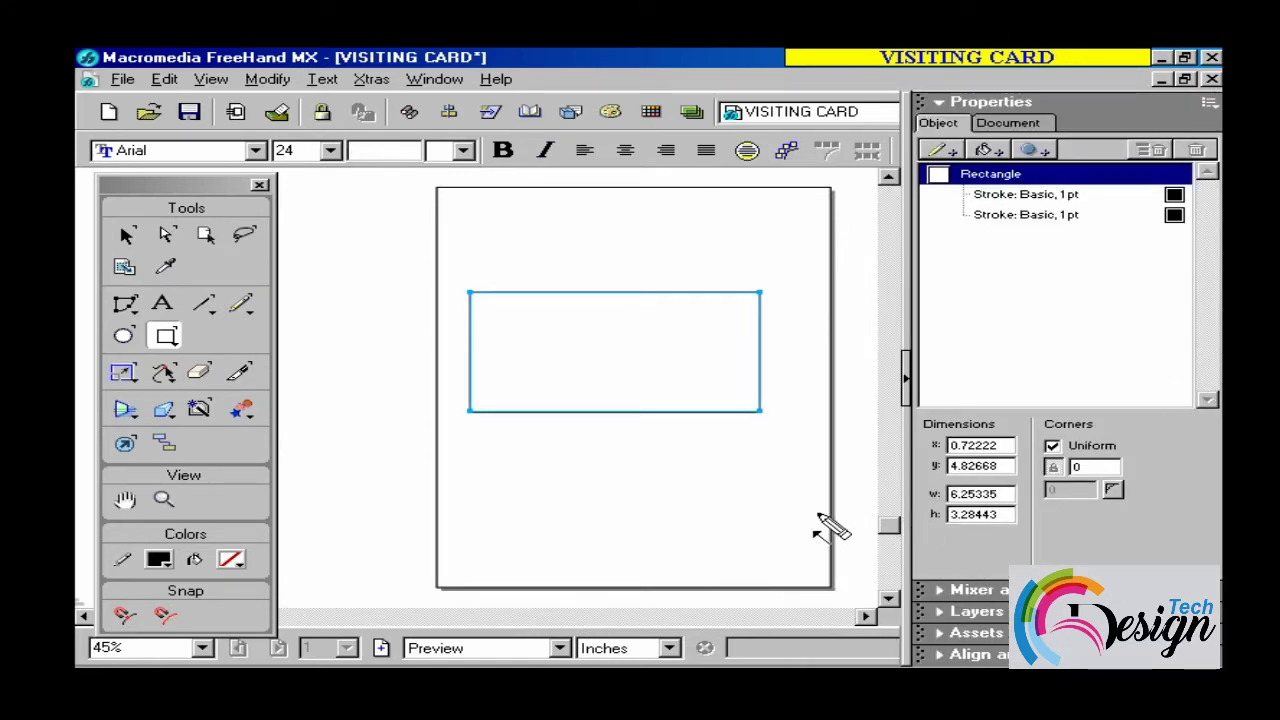
double_click(979, 494)
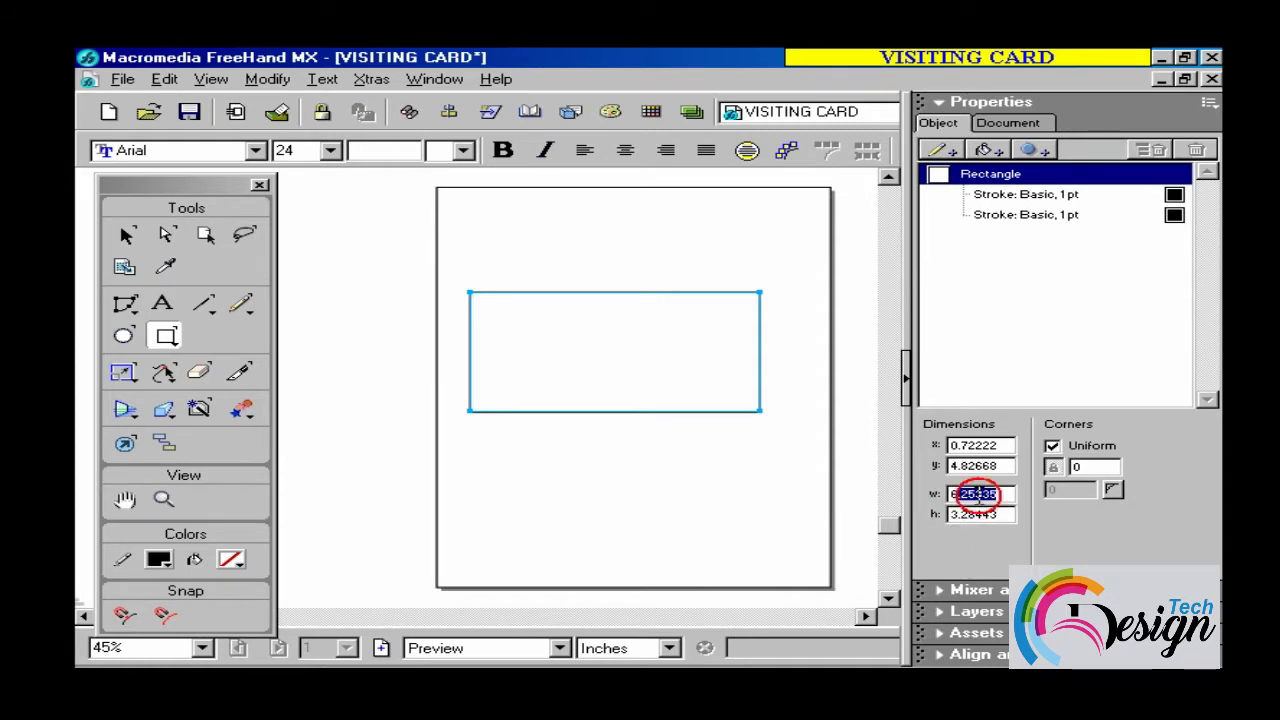
type("3.5")
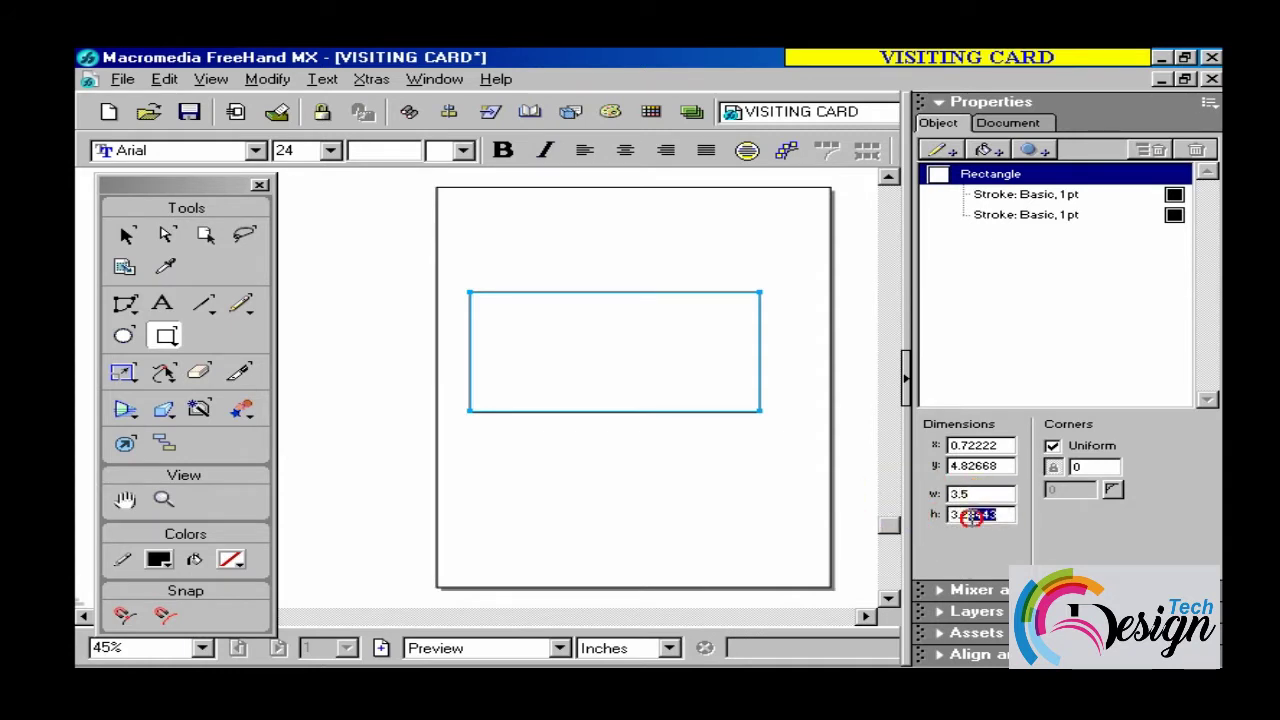
double_click(979, 514)
type("2")
key("Return")
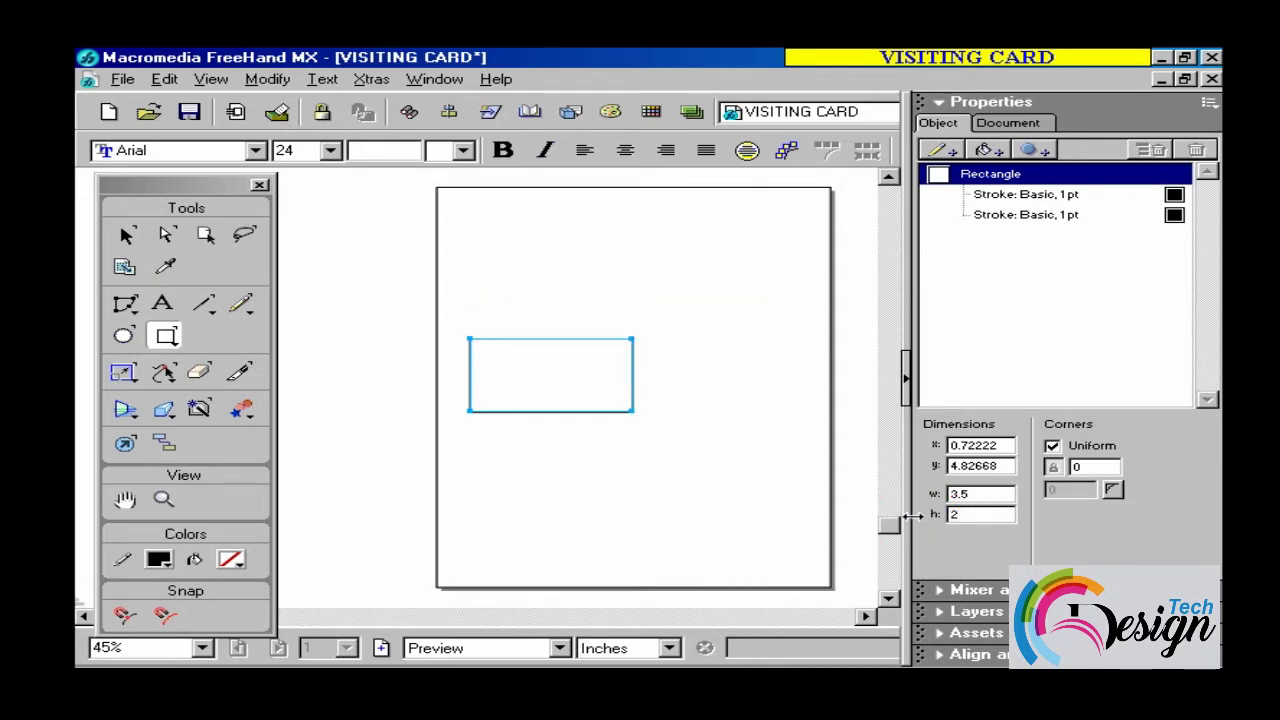
Move the card rectangle toward the centre of the page.
left_click(906, 378)
left_click(126, 234)
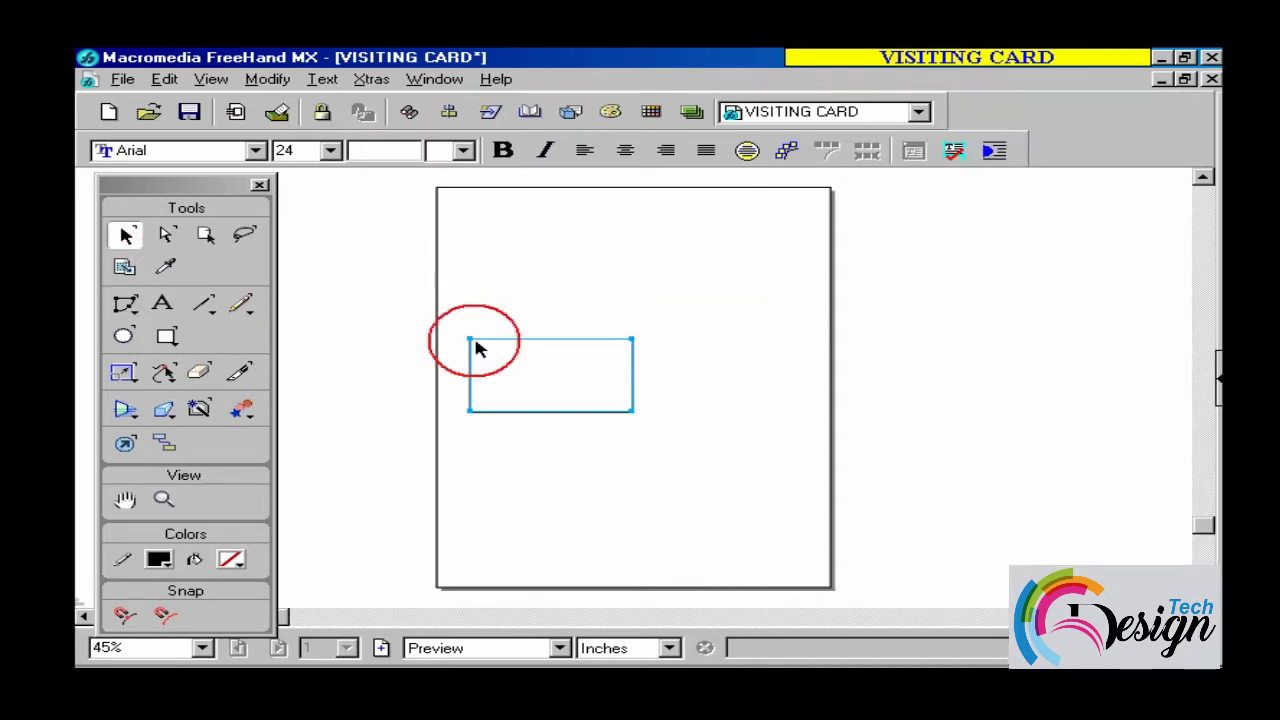
left_click_drag(471, 346, 528, 331)
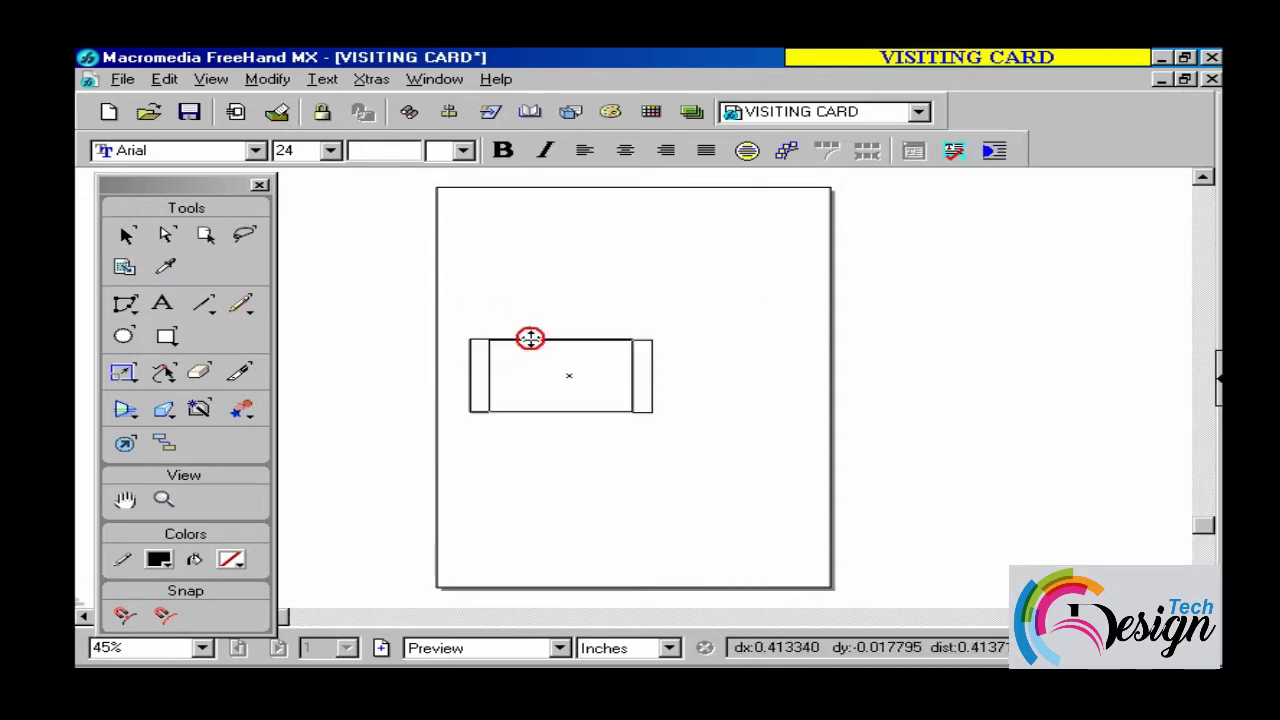
left_click(203, 648)
Duplicate the card rectangle slightly offset and resize the copy to 3.4 by 1.9 inches.
left_click(160, 467)
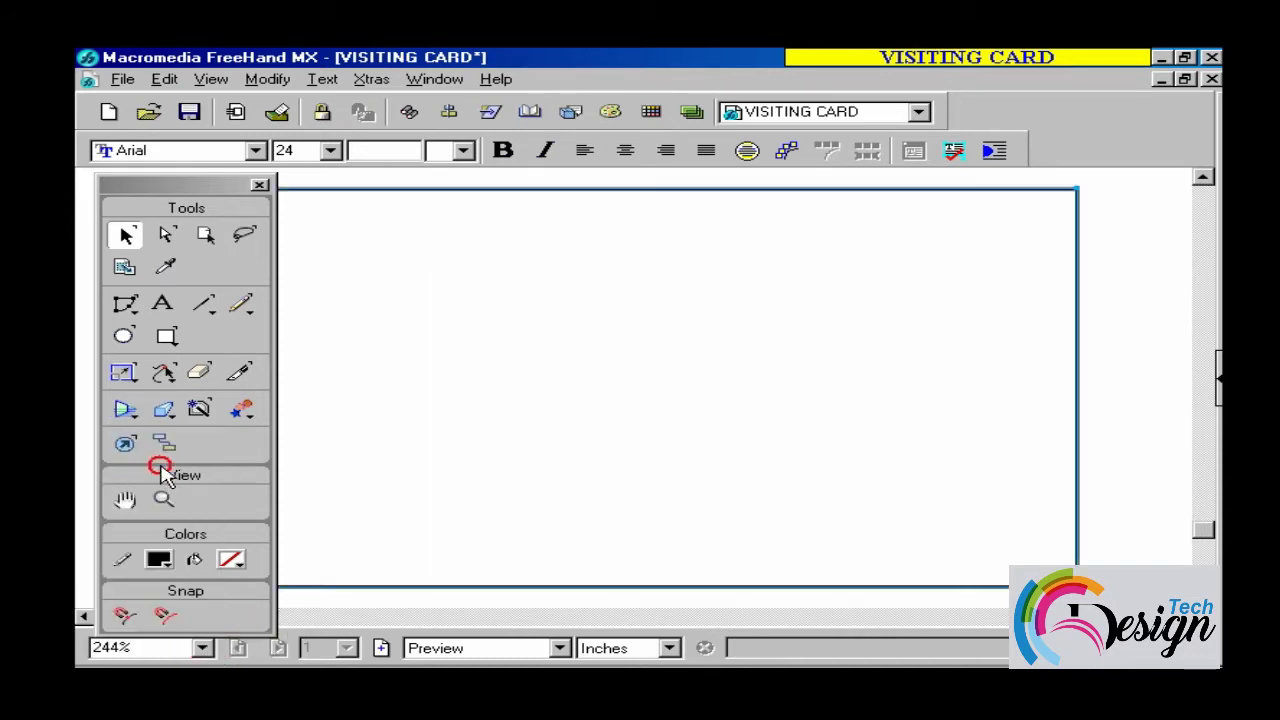
left_click(472, 375, "ctrl+alt")
left_click_drag(506, 380, 468, 369)
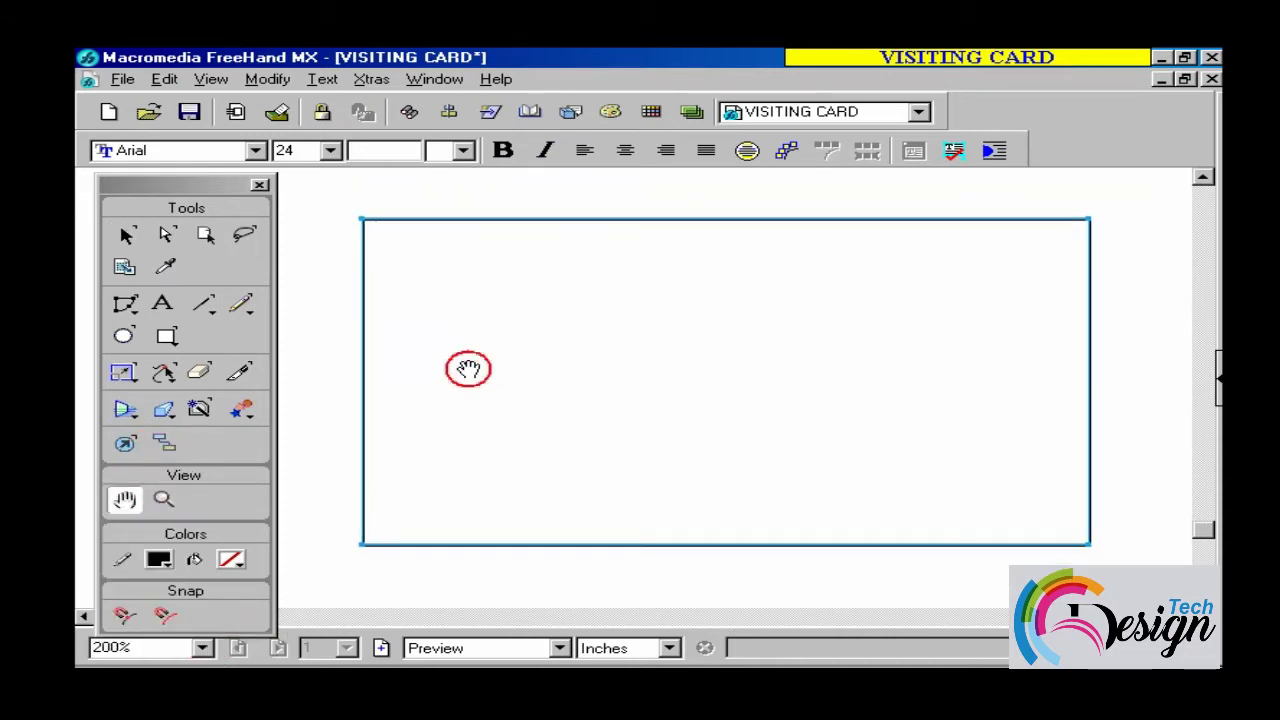
left_click(497, 220)
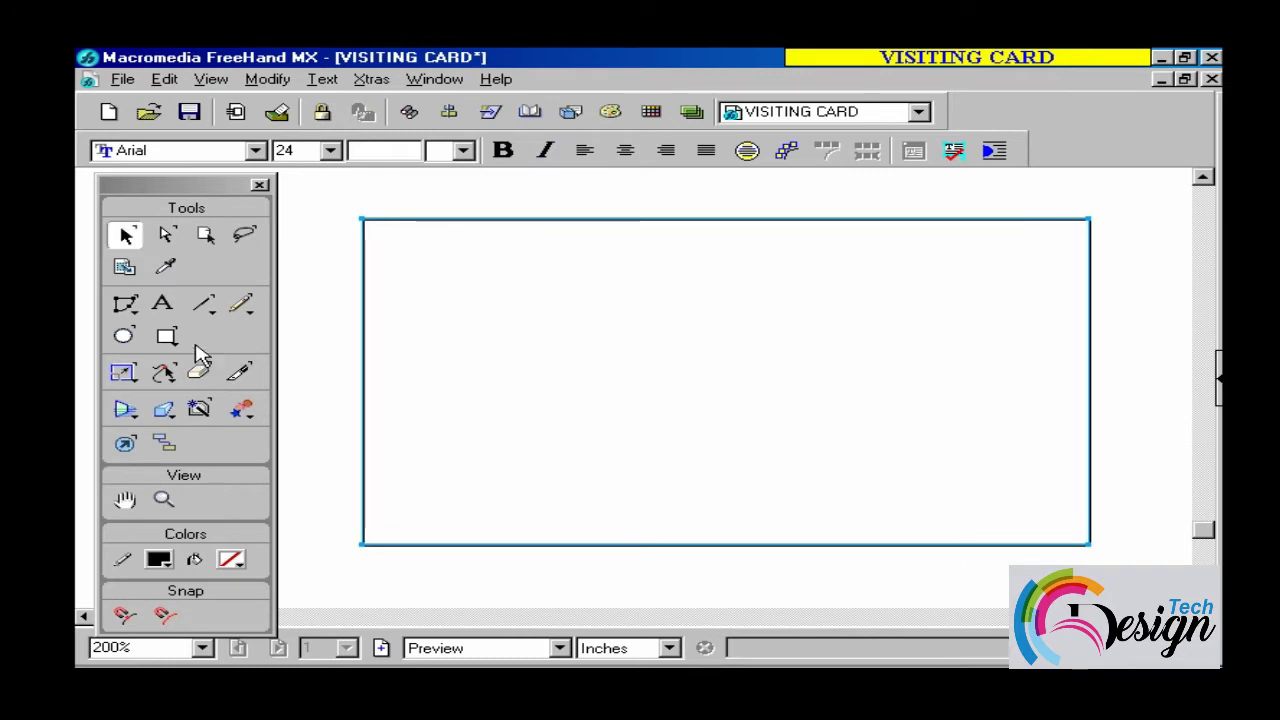
left_click_drag(388, 226, 413, 249)
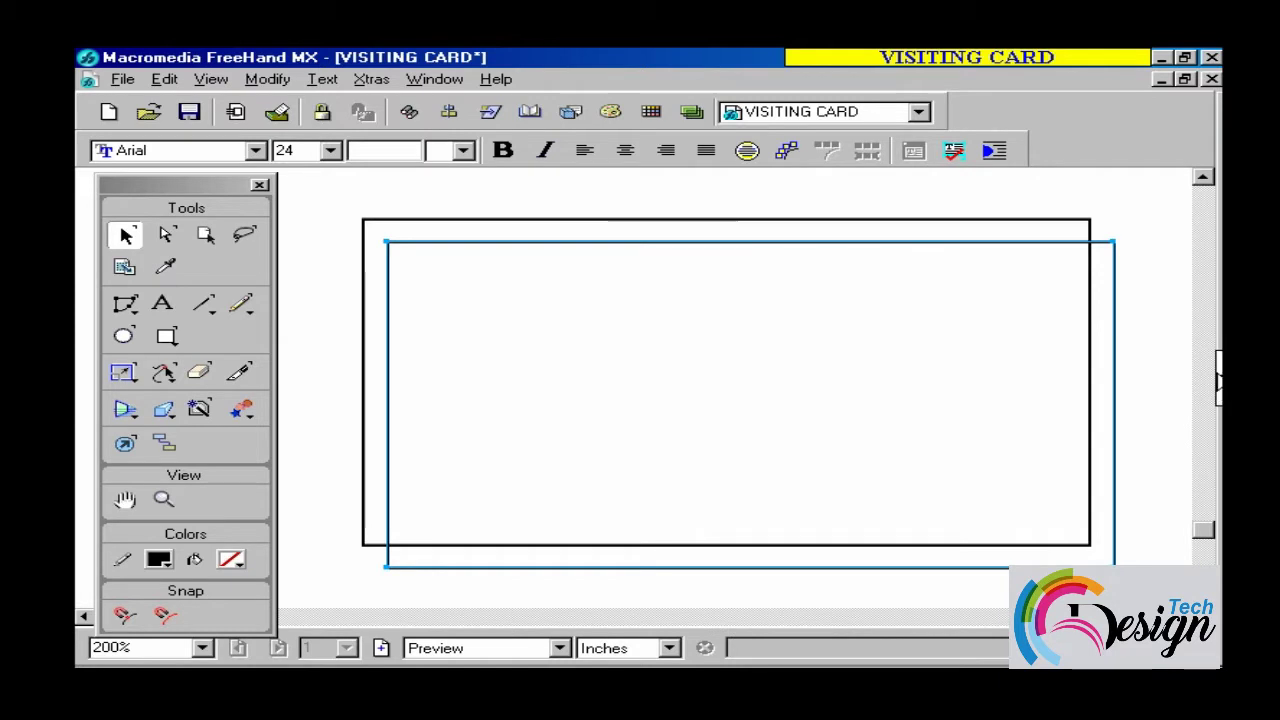
left_click(1219, 378)
double_click(1006, 493)
type("1.9")
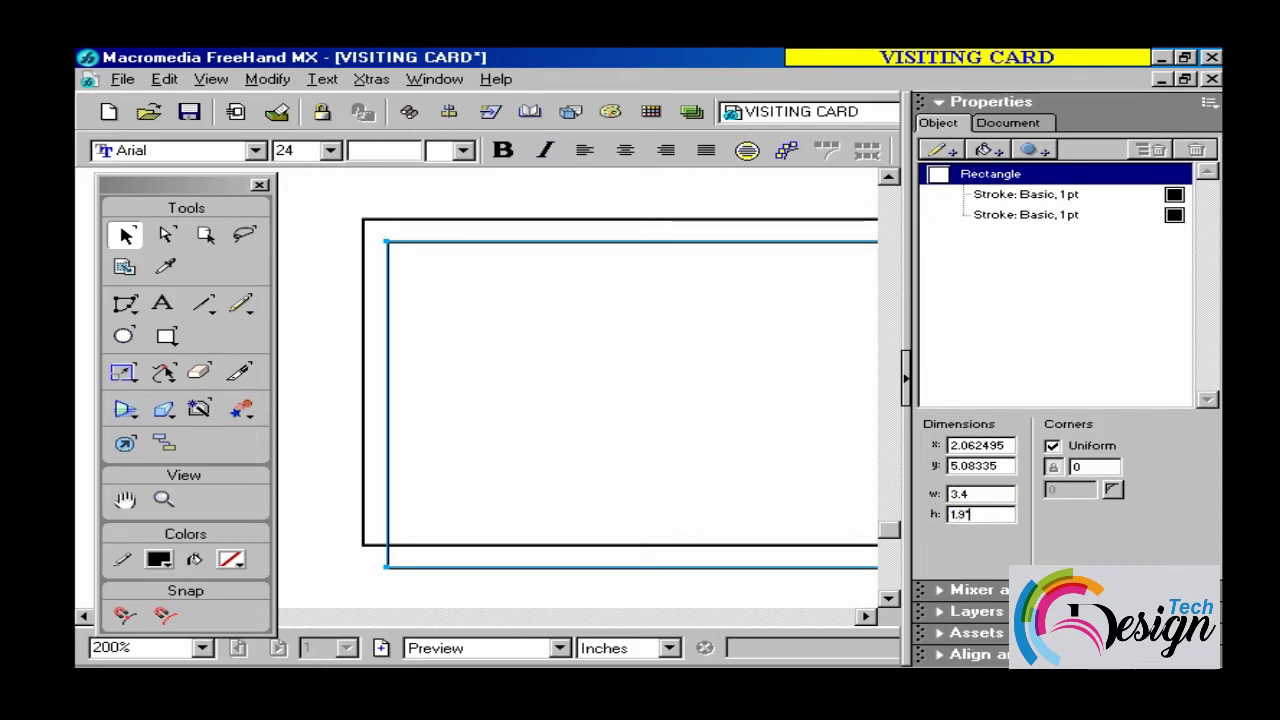
key("Return")
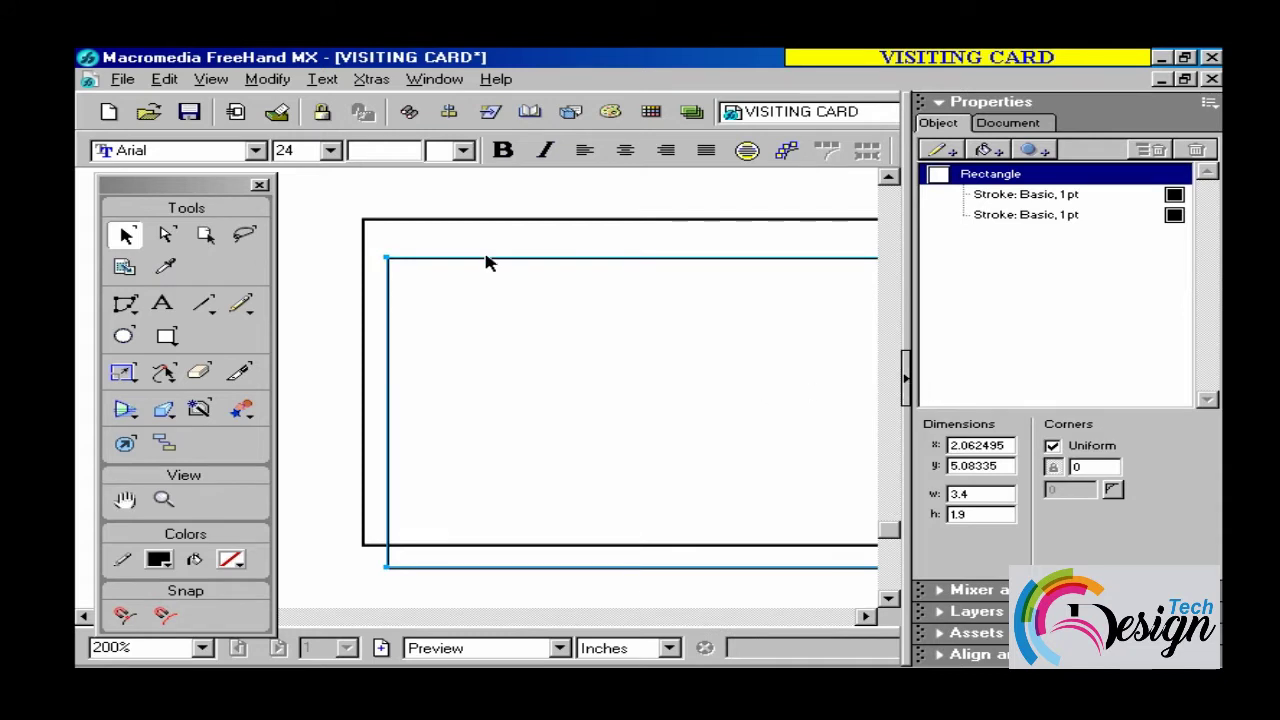
Align both rectangles on their centres, horizontally and vertically.
left_click(446, 218, "shift")
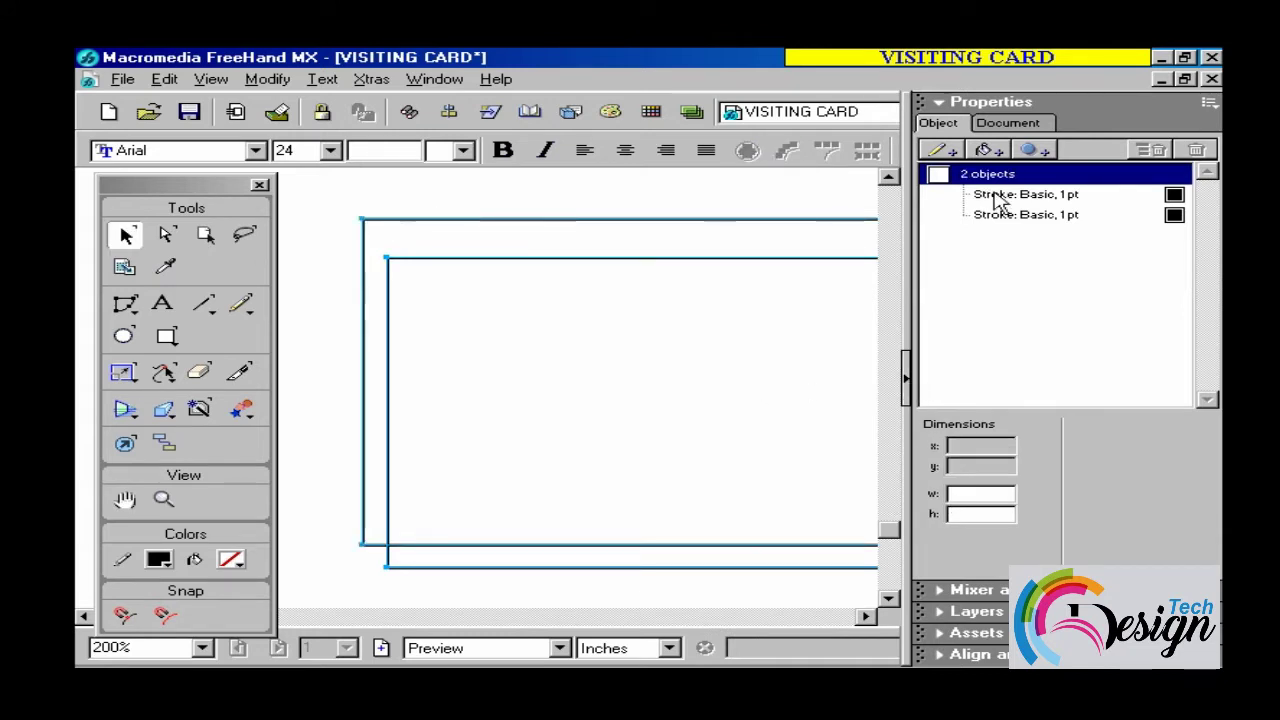
left_click(988, 104)
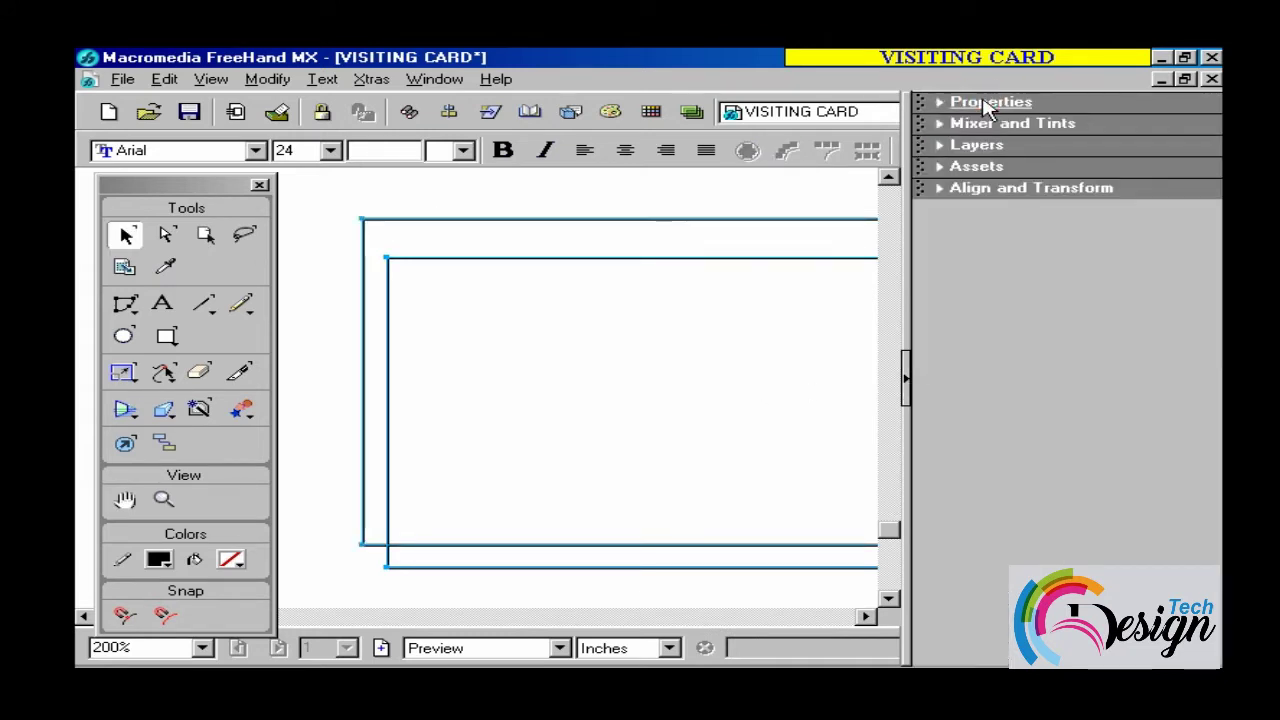
left_click(962, 196)
left_click(980, 269)
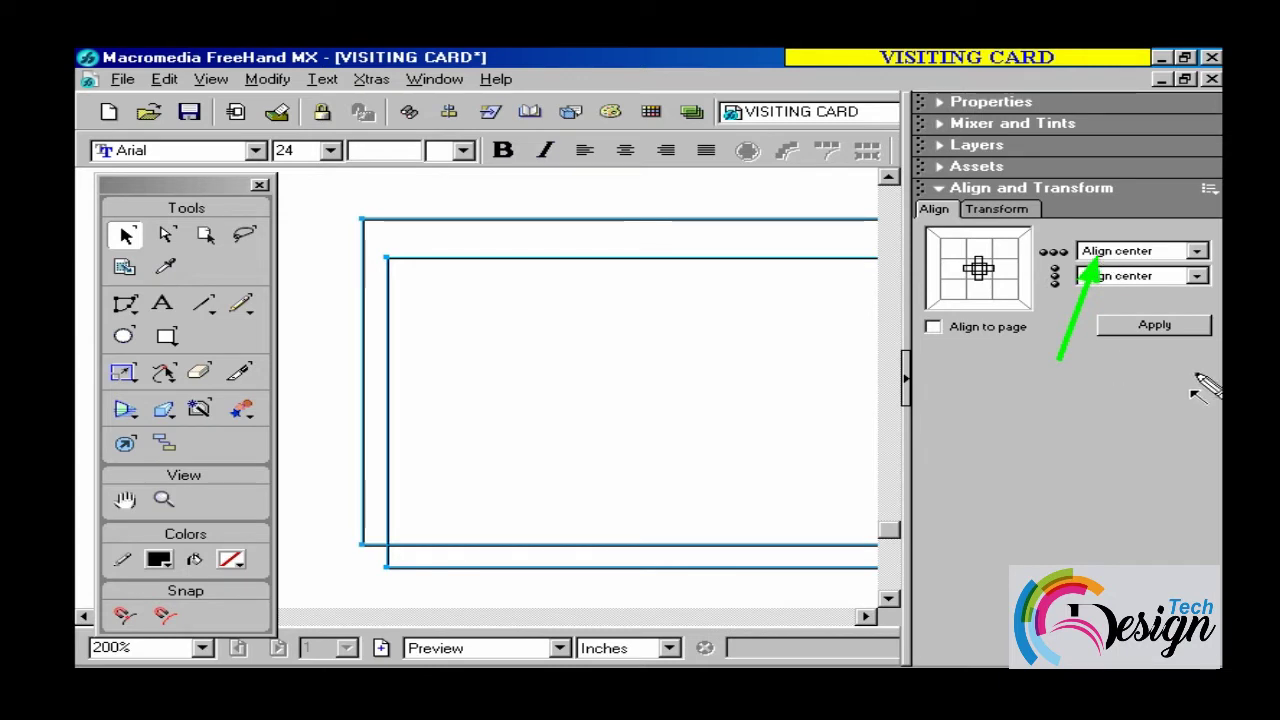
left_click(1145, 330)
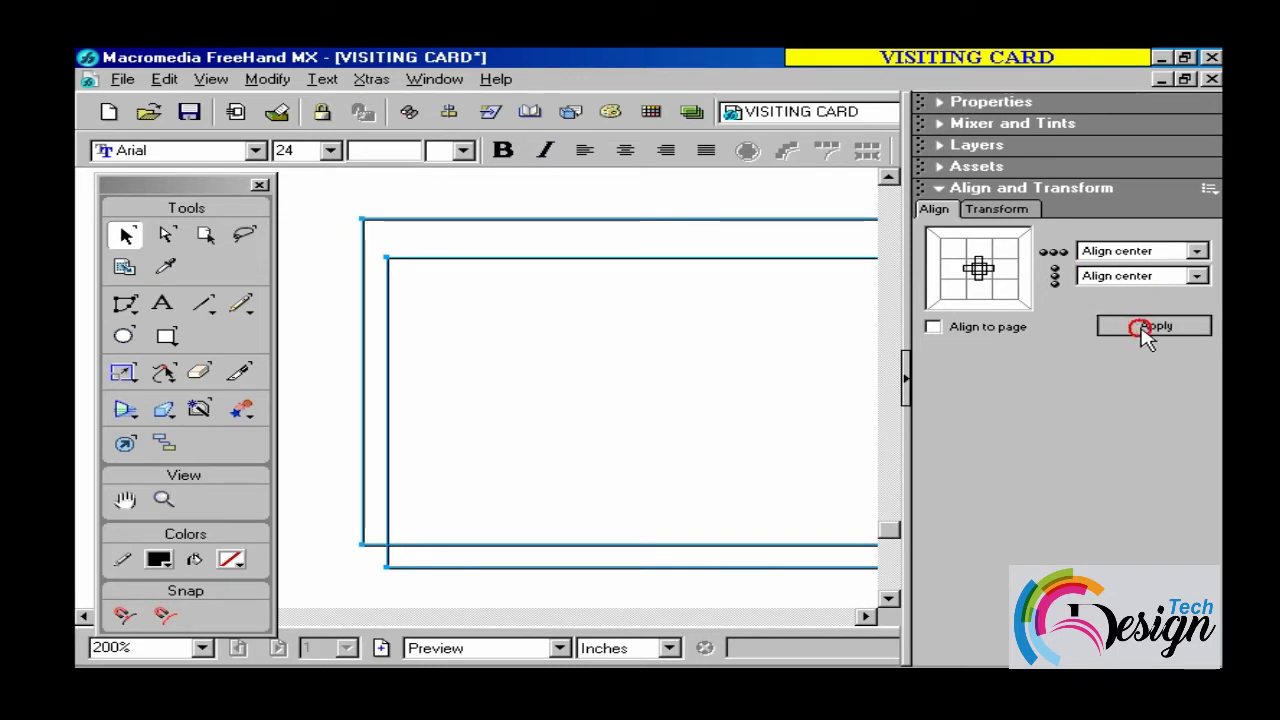
Reselect both the outer and inner rectangles together.
left_click(908, 374)
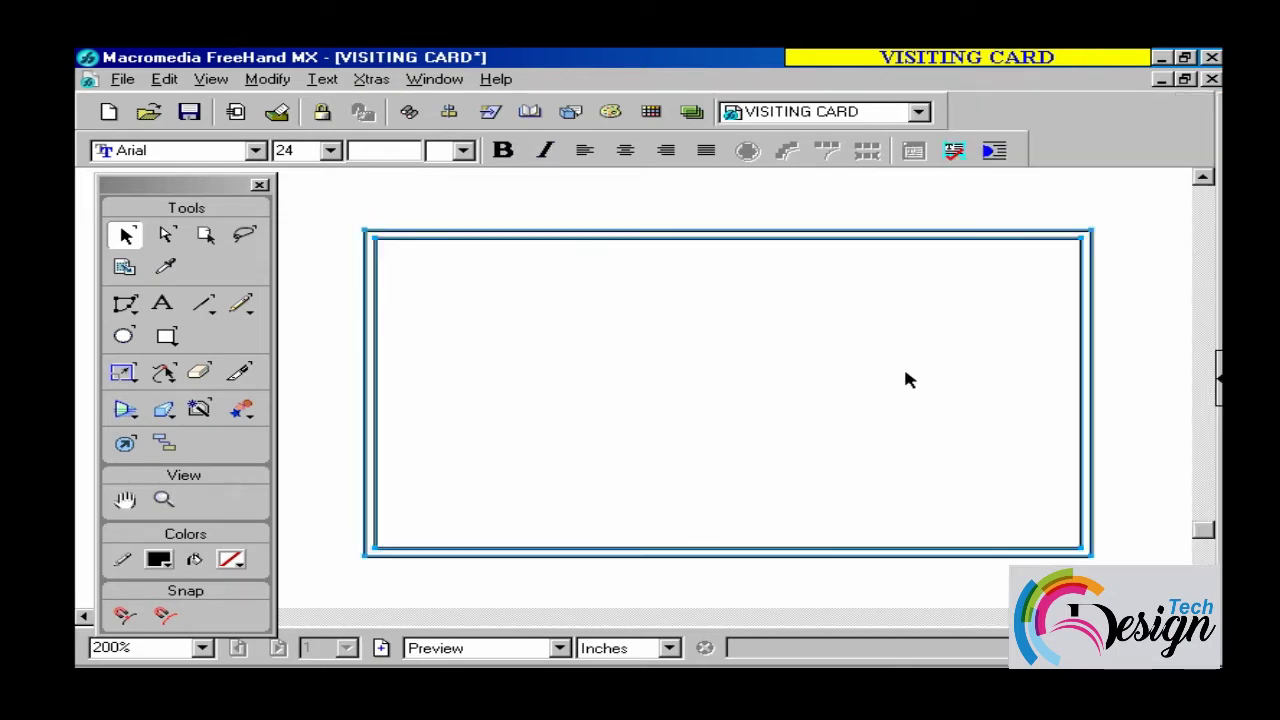
left_click(1017, 213)
left_click(1014, 234)
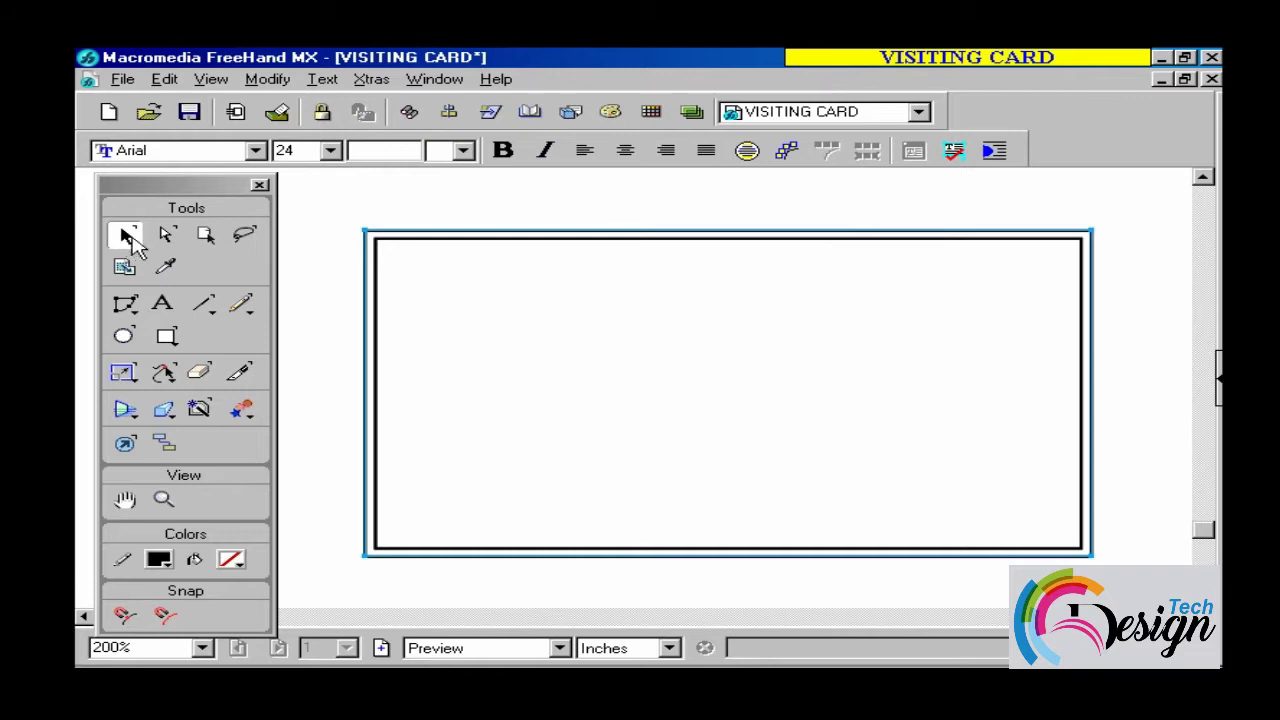
left_click(433, 245)
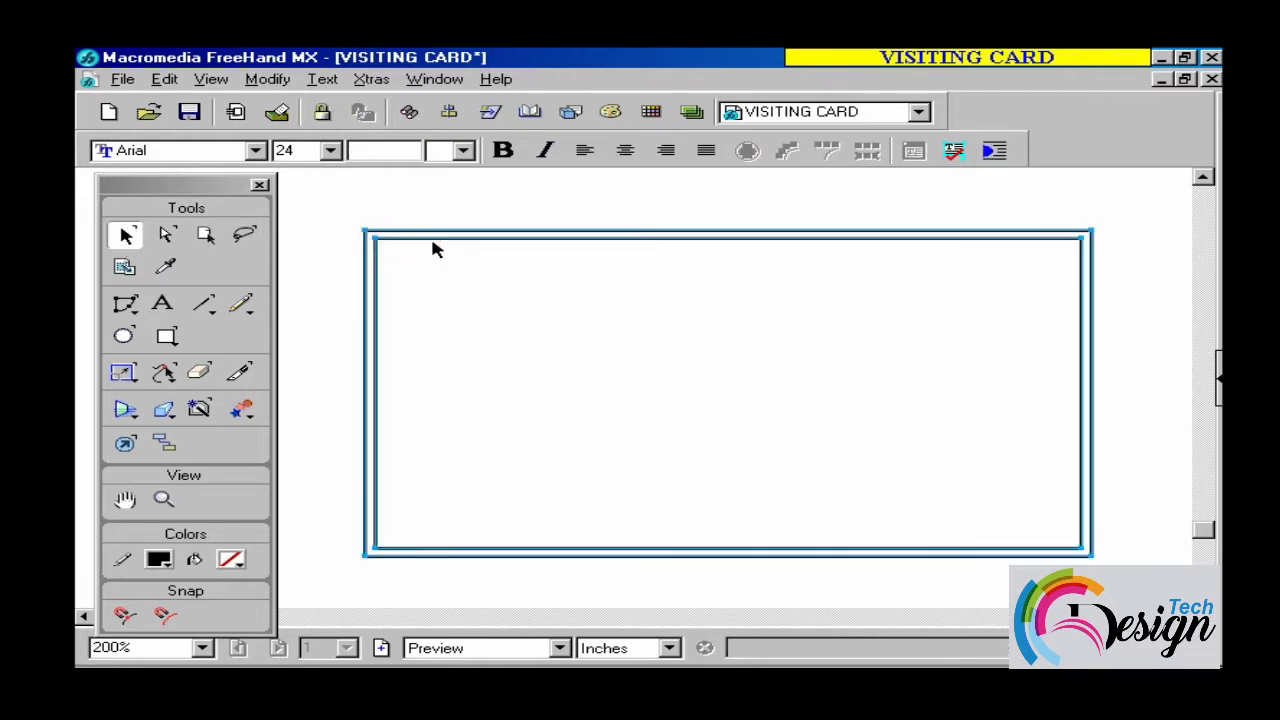
left_click(1218, 378)
Set both rectangles' stroke widths to 0.003 inches (0.2498 pt).
left_click(990, 188)
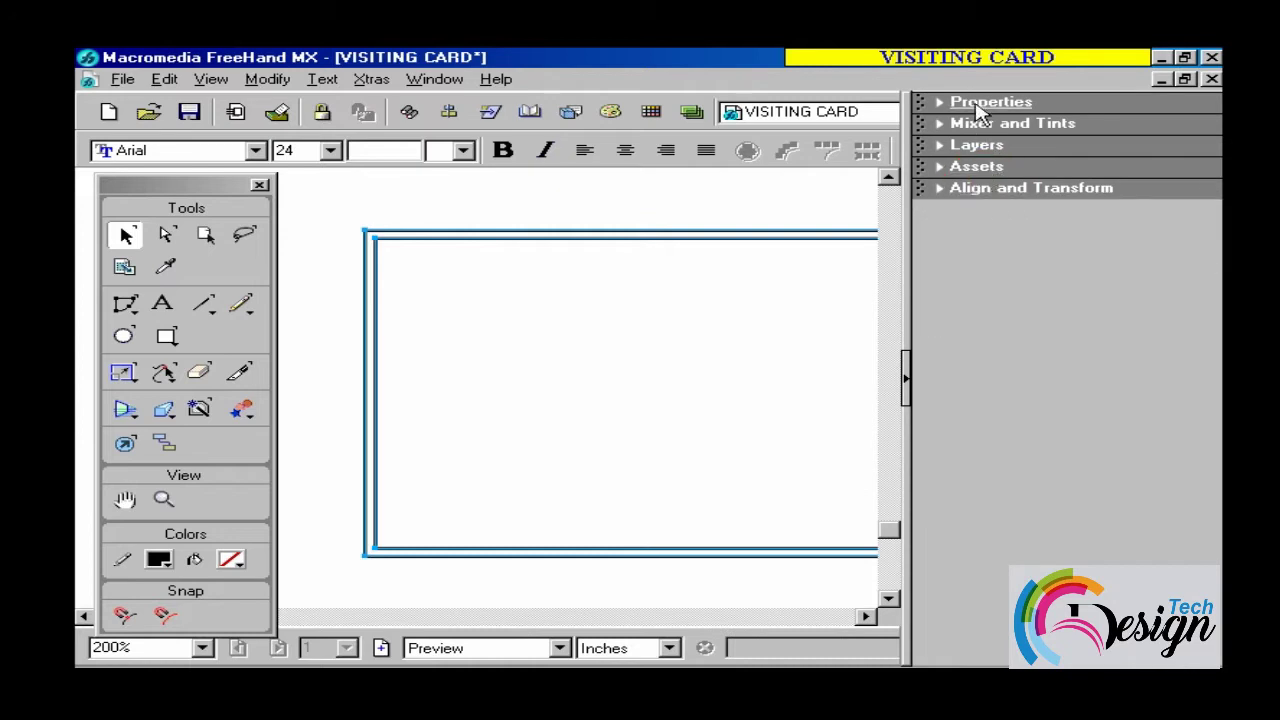
left_click(985, 103)
left_click(1030, 194)
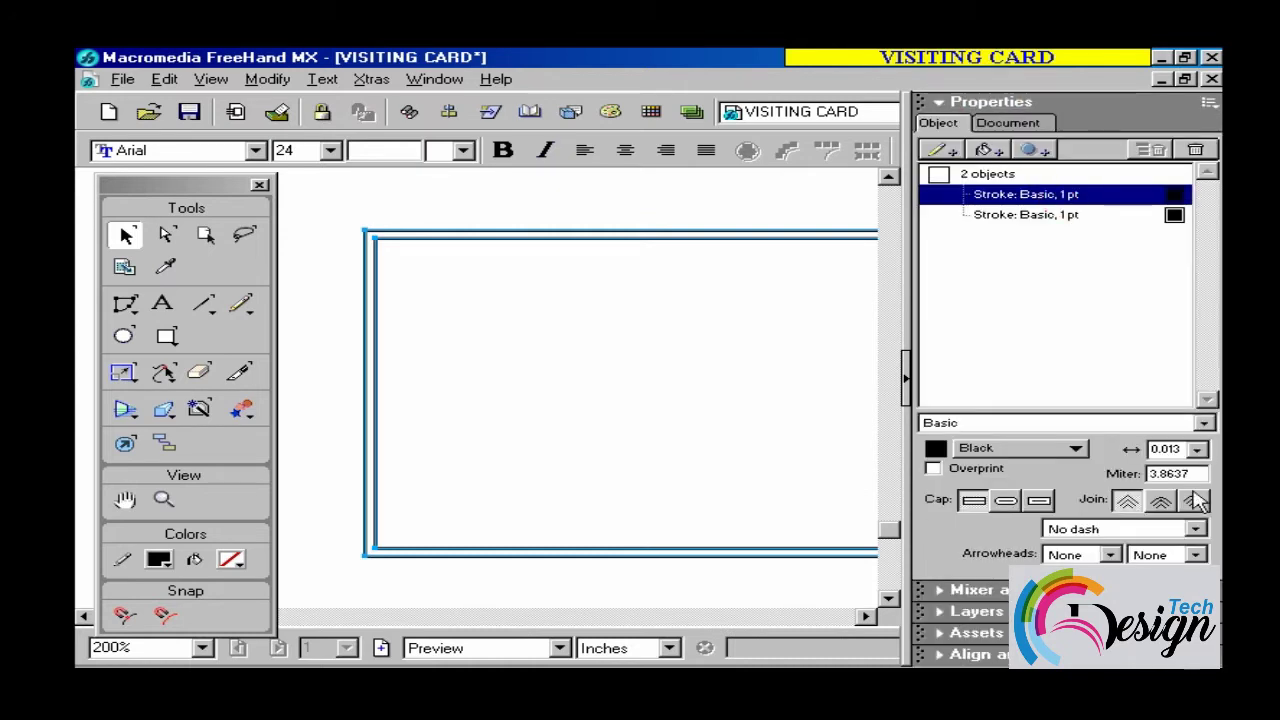
left_click(1197, 449)
left_click(1180, 460)
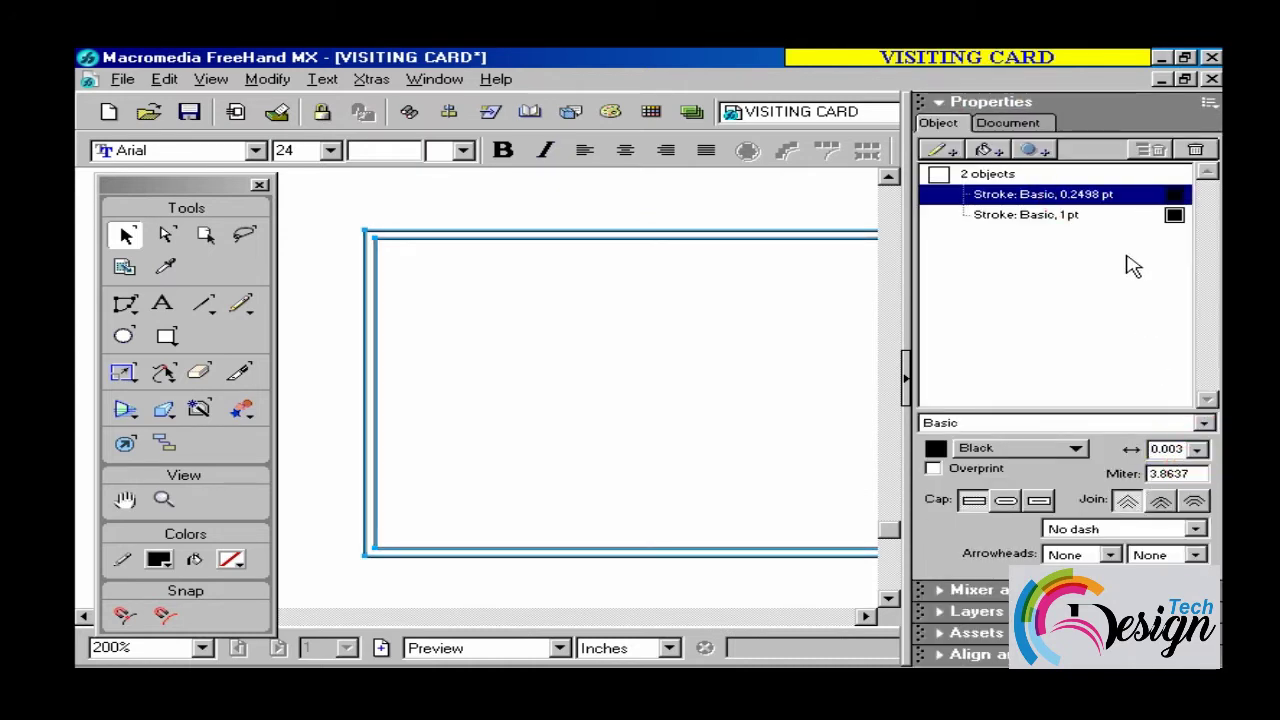
left_click(1045, 214)
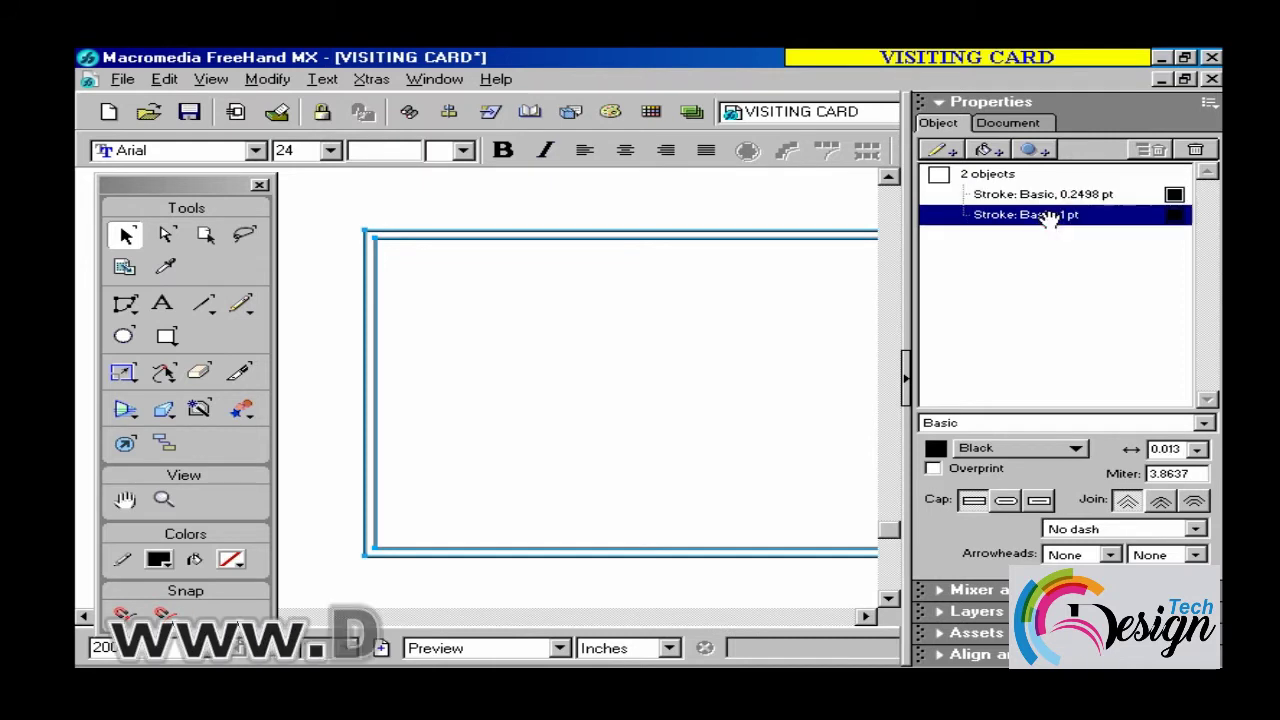
left_click(1198, 450)
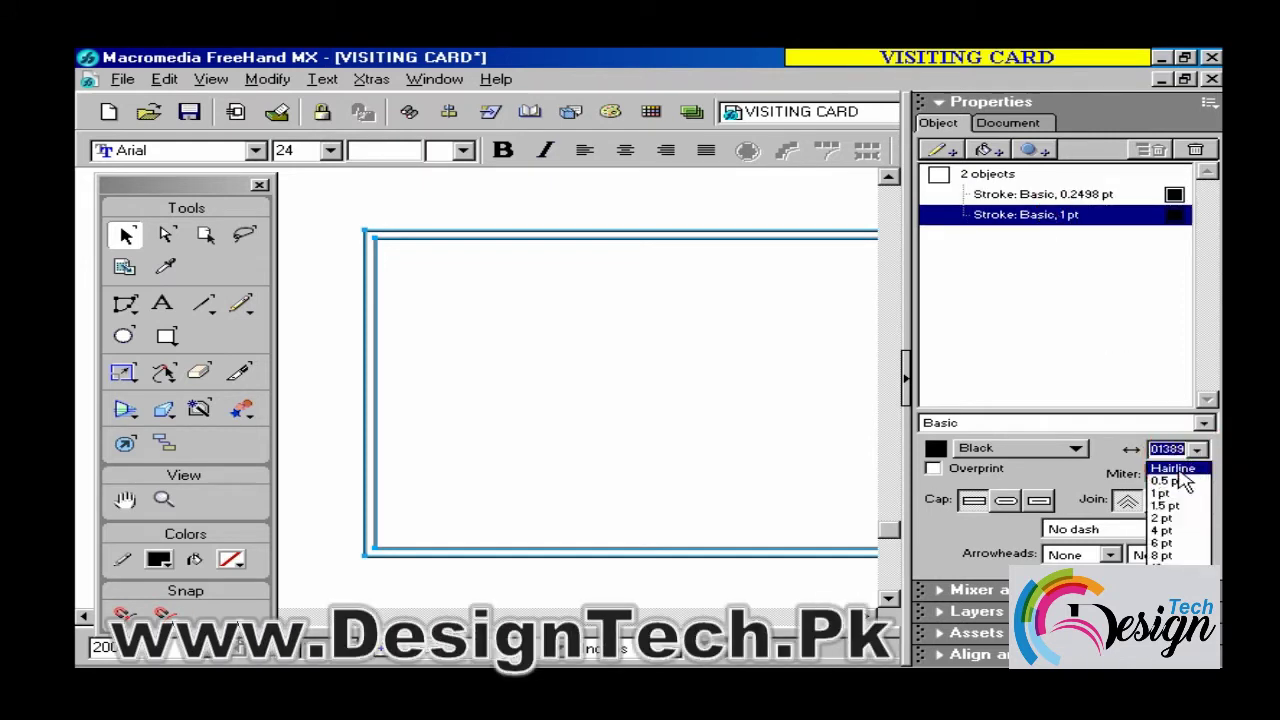
Clear the selection from the border rectangles.
left_click(905, 378)
left_click(831, 223)
left_click(708, 238)
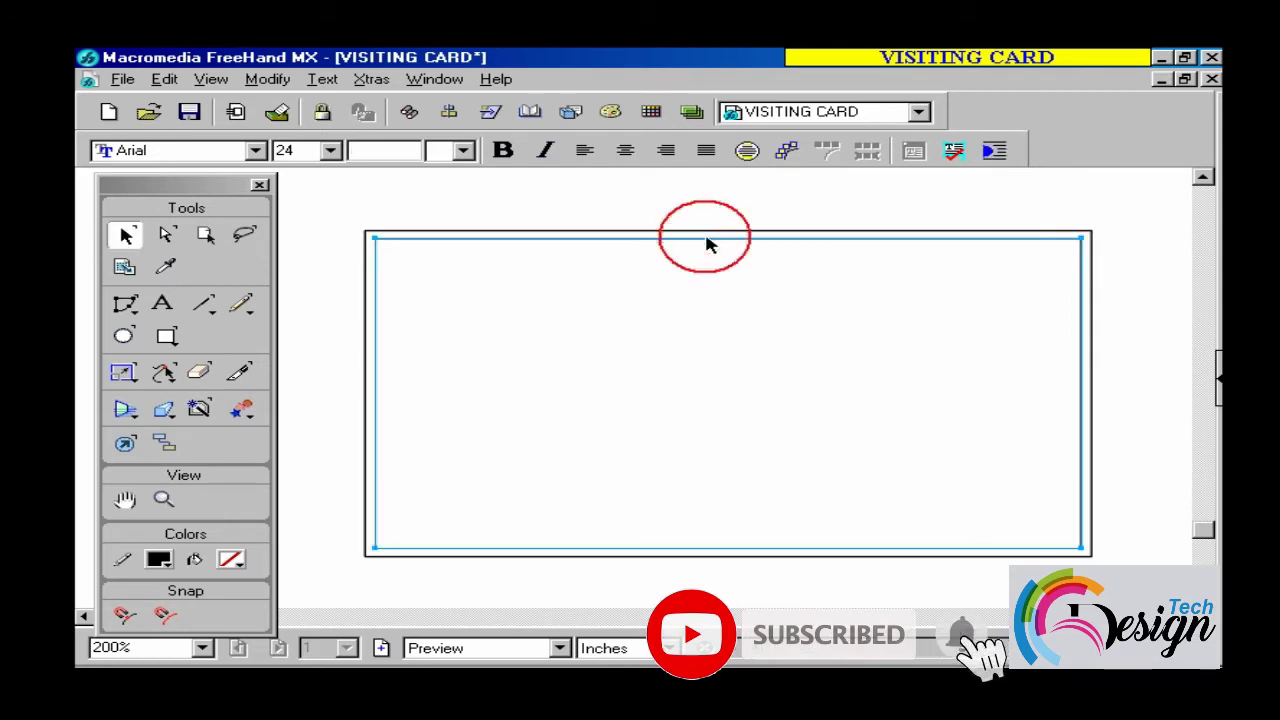
left_click(417, 208)
left_click(165, 305)
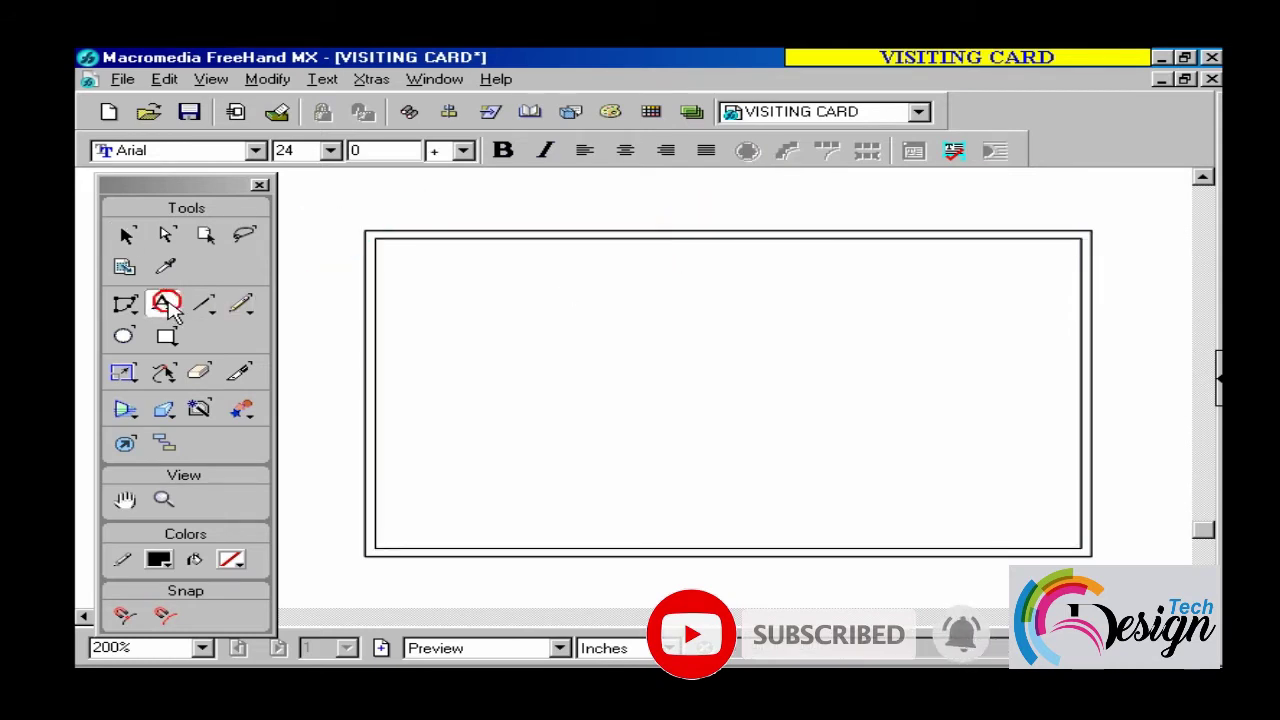
Type the shop name at the card centre and place a duplicate just below it.
left_click(539, 362)
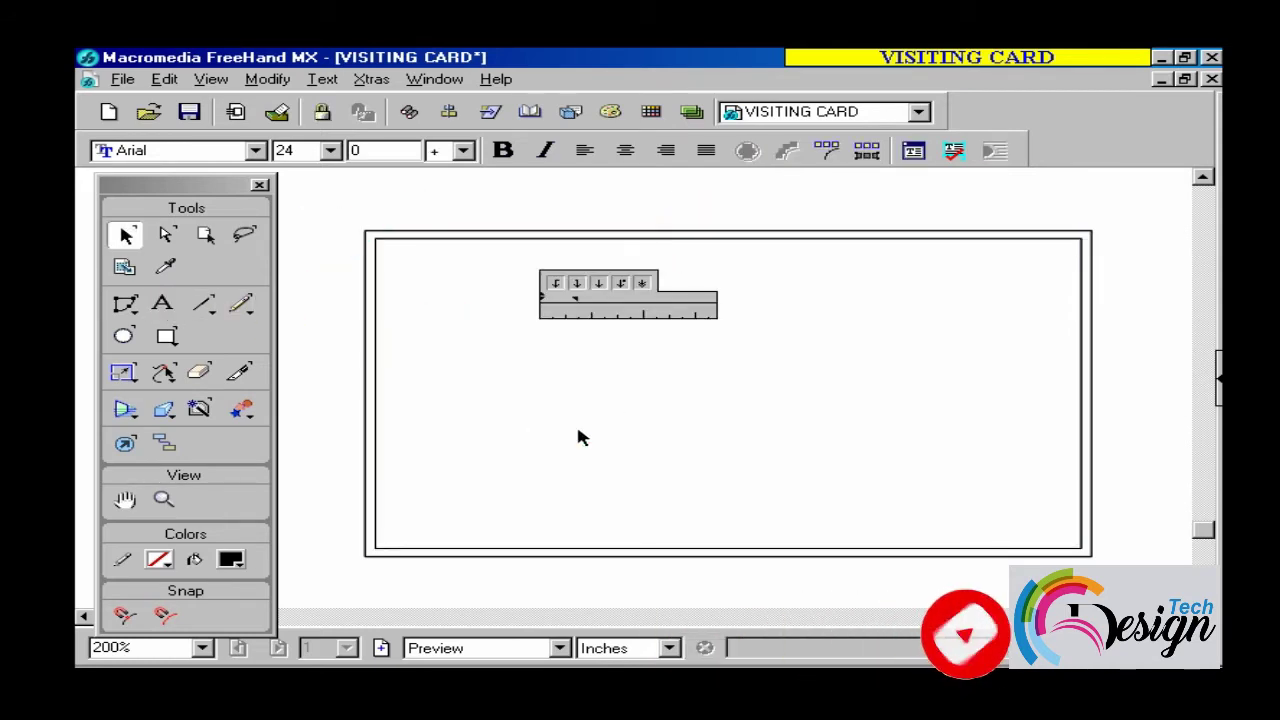
type("US")
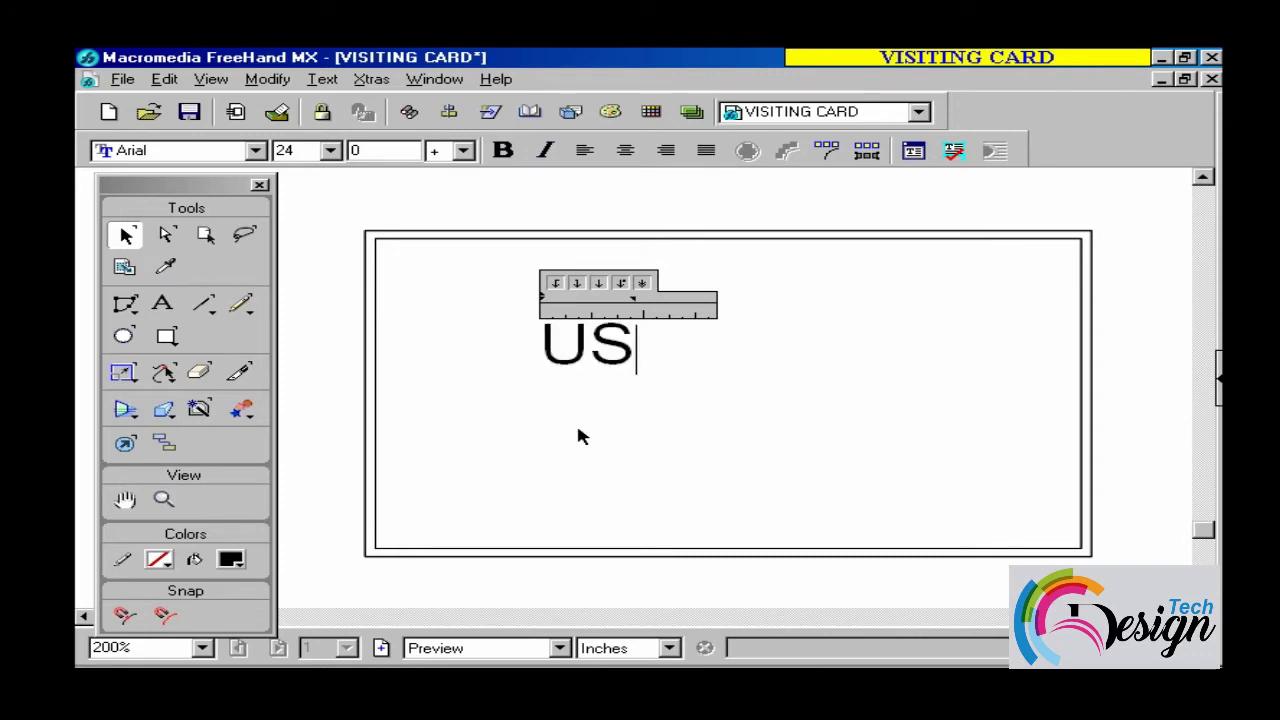
type("MAN GARMENT CORNER")
left_click_drag(657, 329, 675, 368)
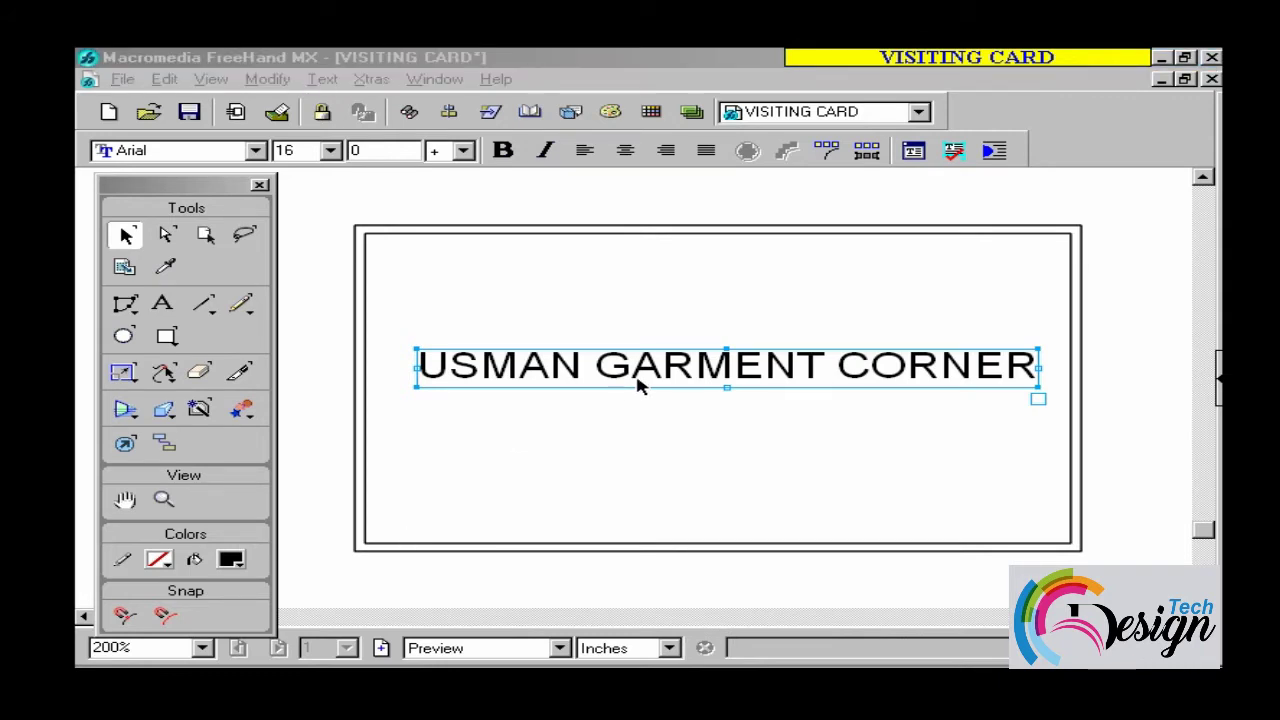
mouse_move(672, 388)
left_mouse_down()
mouse_move(694, 437)
mouse_move(686, 352)
mouse_move(667, 400)
left_mouse_up()
Change the copy to 'SHALWAR SUIT' at 8 pt, centred under the shop name.
double_click(667, 400)
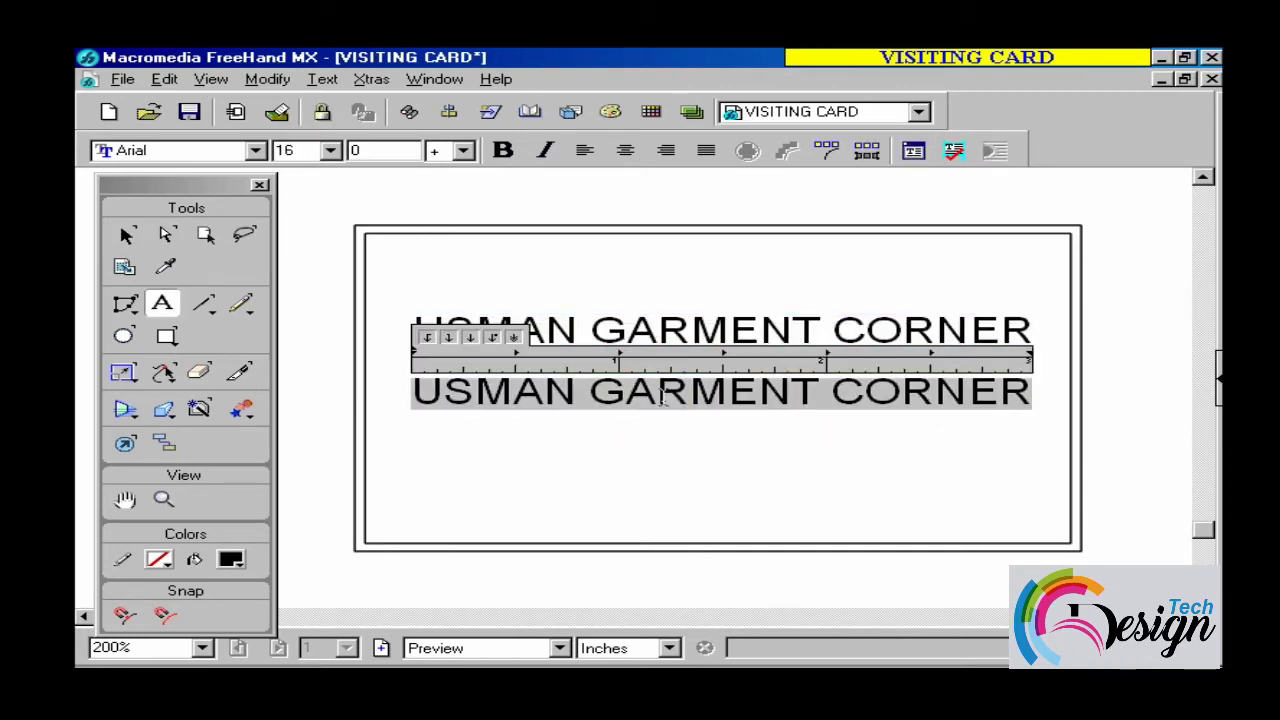
type("SHAL")
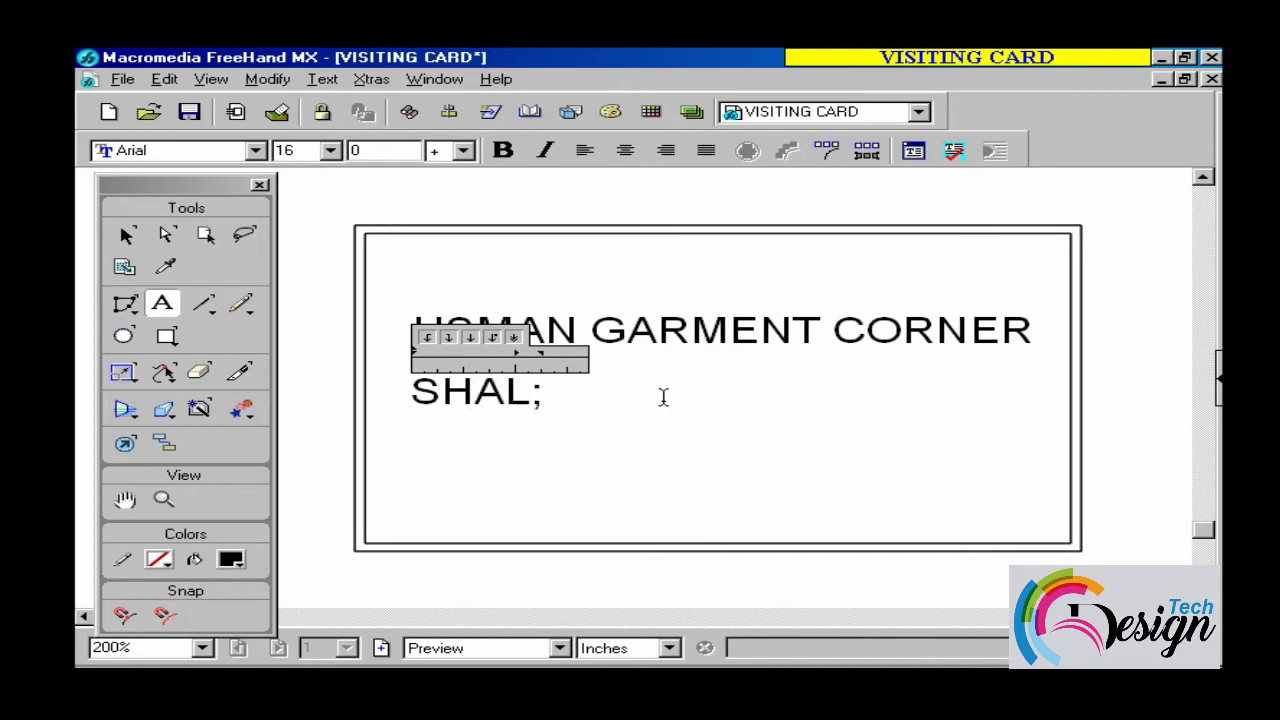
type("WAR SUI")
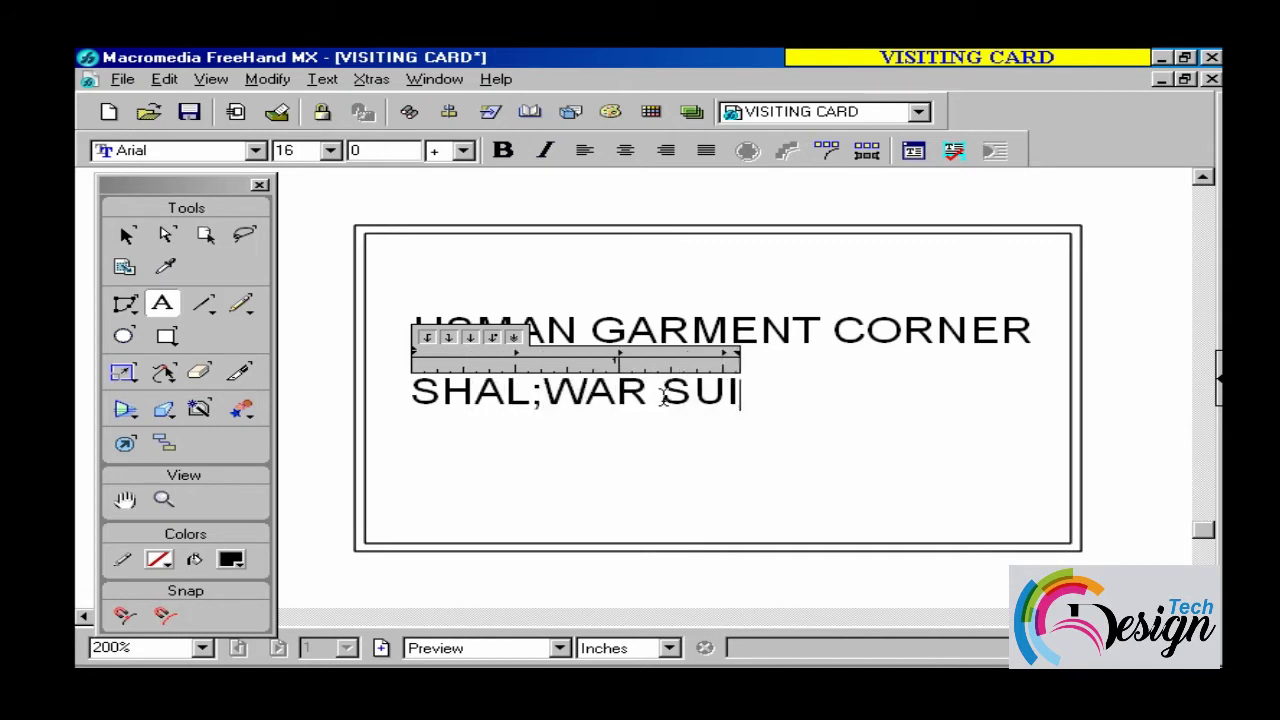
type("T, BABA SUIT, BAB")
left_click_drag(648, 420, 623, 443)
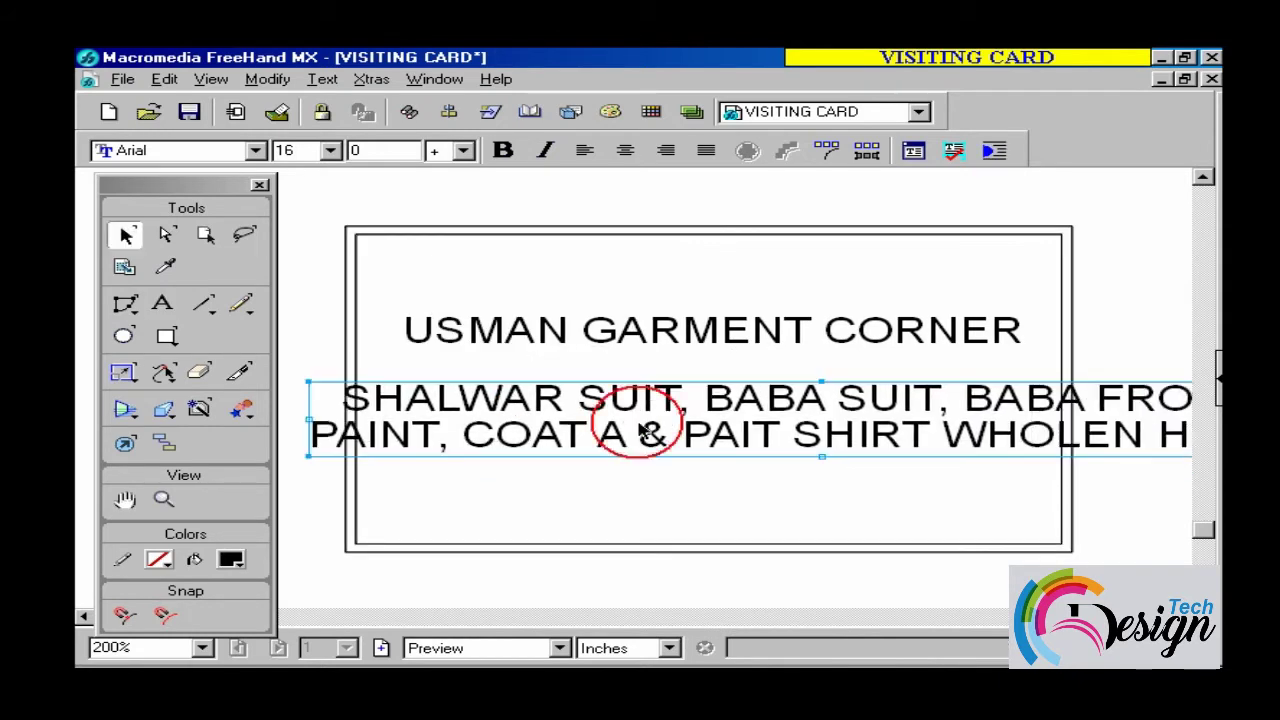
left_click(331, 150)
left_click(319, 190)
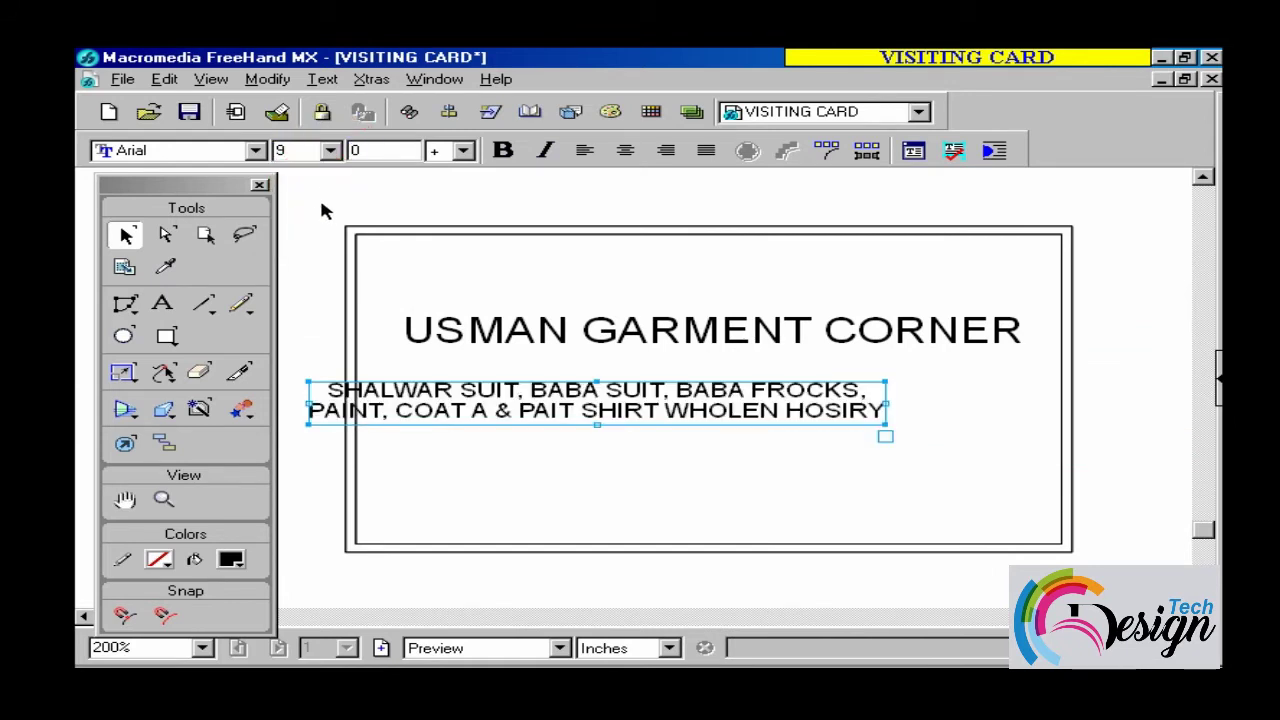
left_click(331, 150)
left_click(310, 173)
left_click_drag(529, 403, 640, 400)
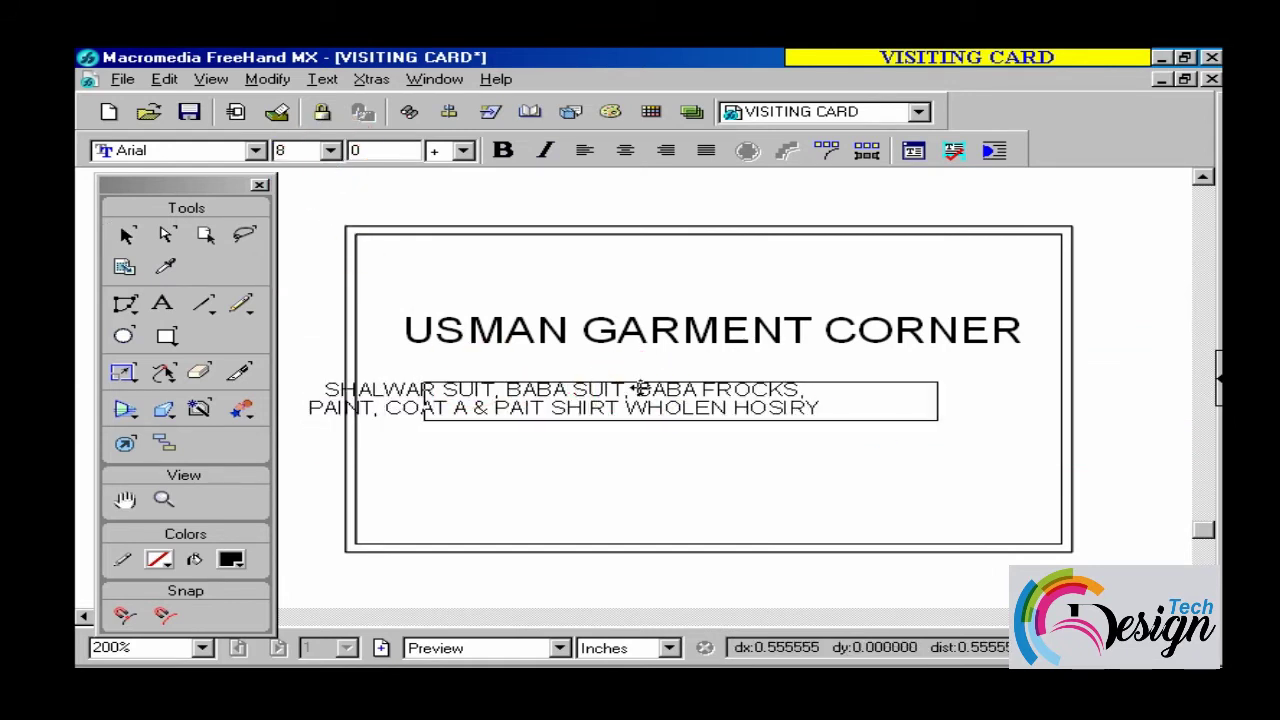
Make the product text bold Times New Roman.
left_click(503, 150)
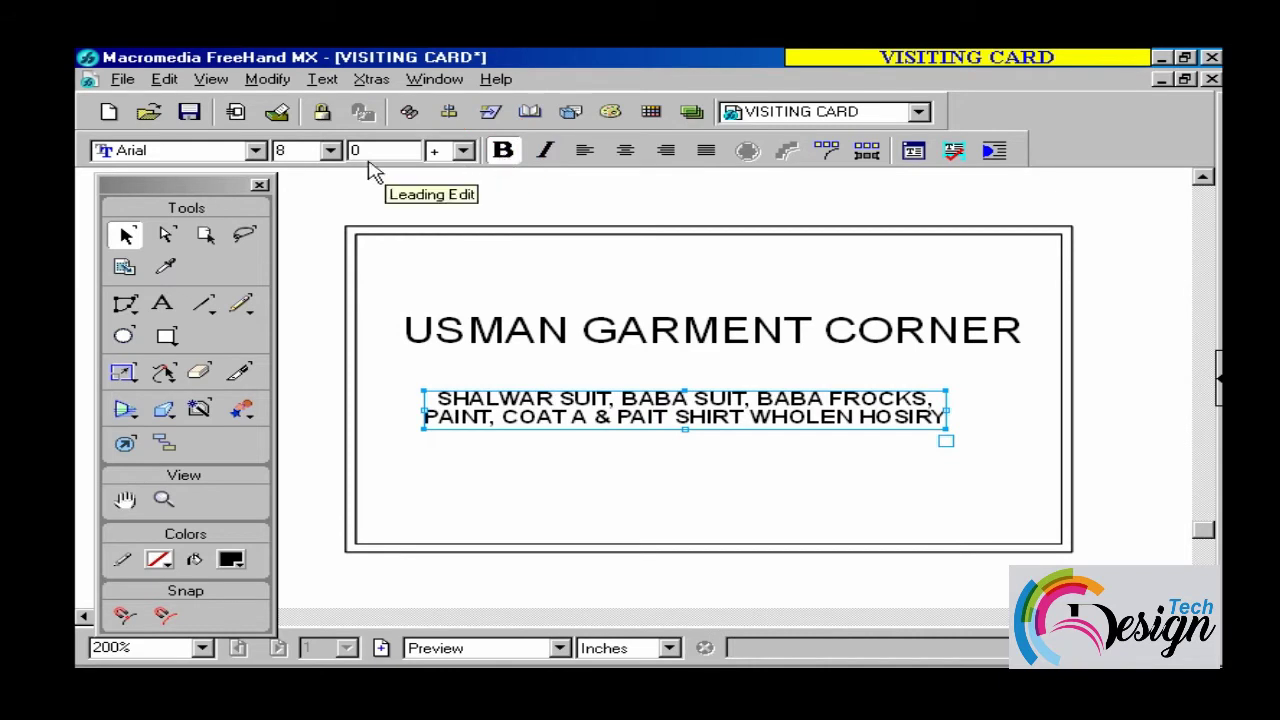
left_click(257, 151)
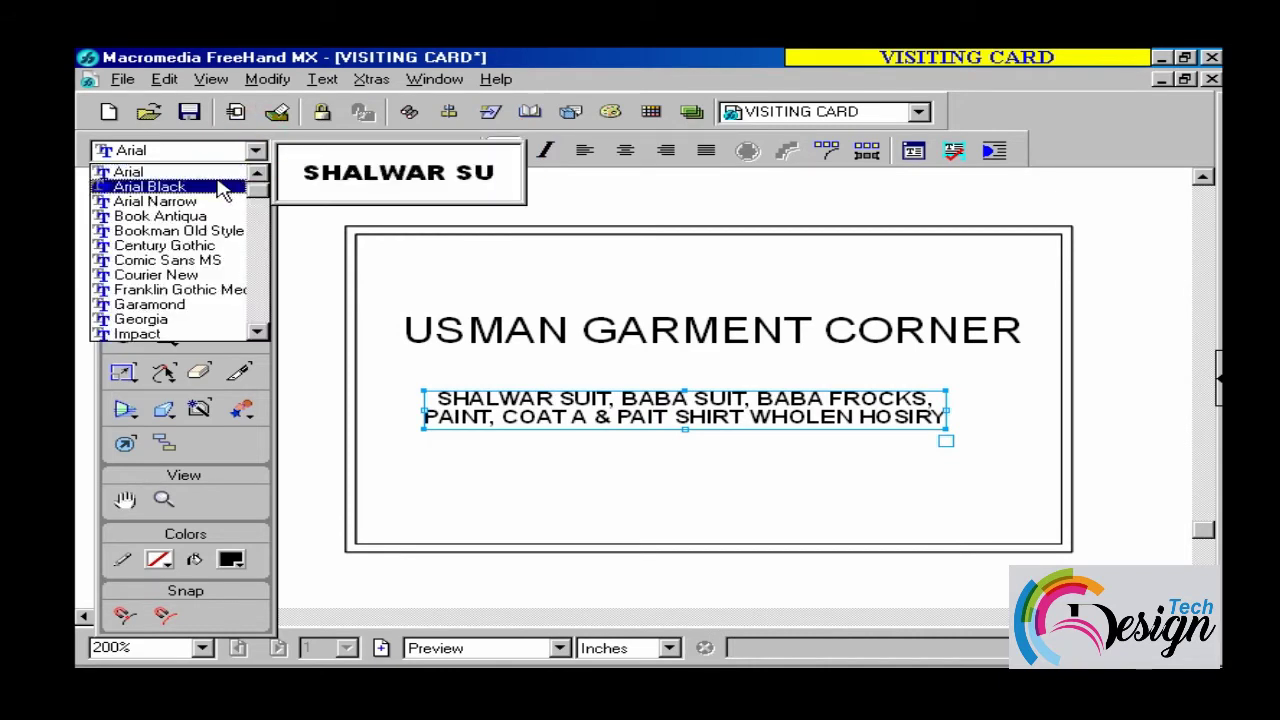
key("t")
key("Down")
key("Down")
key("Up")
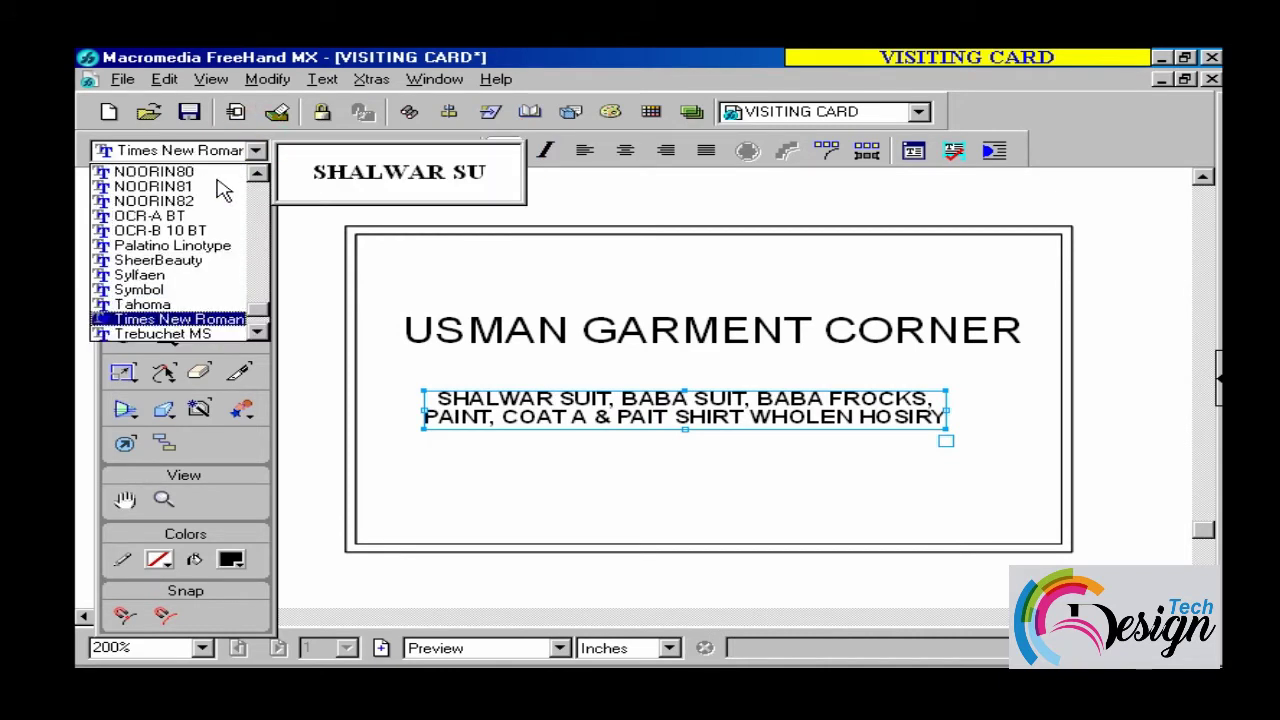
key("Return")
Shift the product text slightly right and deselect it.
left_click(611, 446)
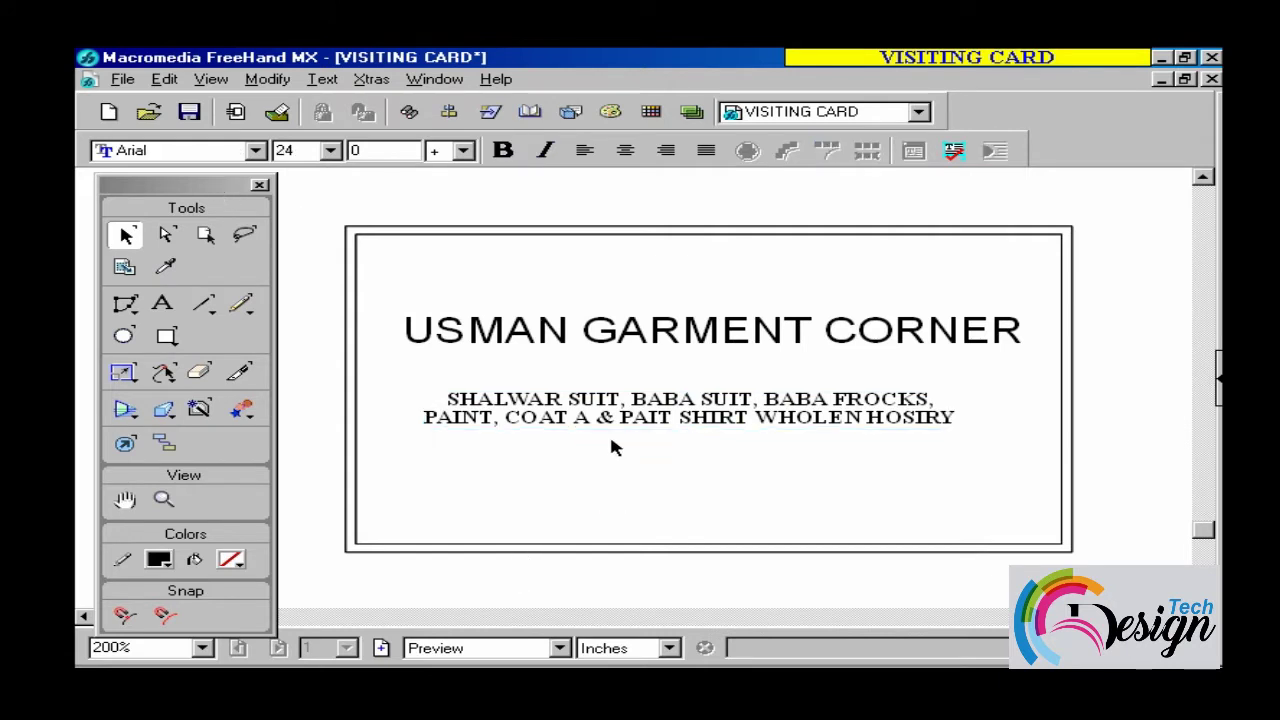
left_click_drag(600, 419, 620, 418)
left_click(637, 468)
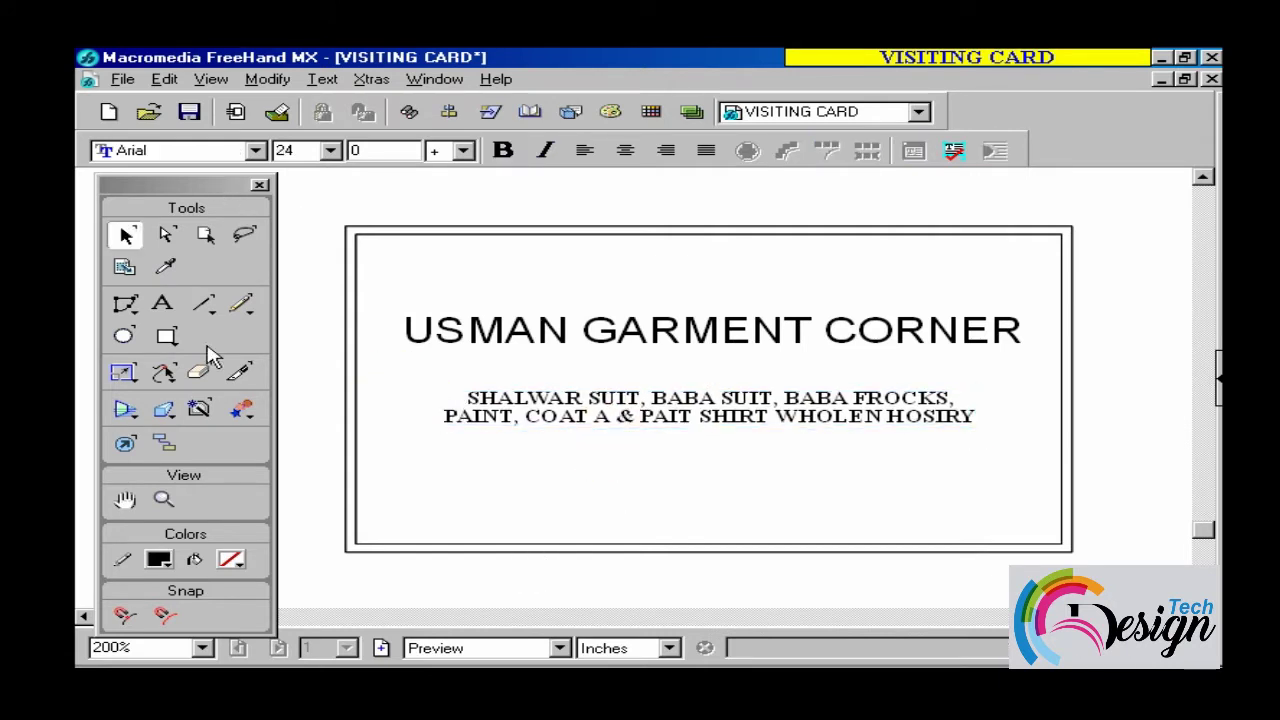
left_click(162, 303)
left_click(708, 306)
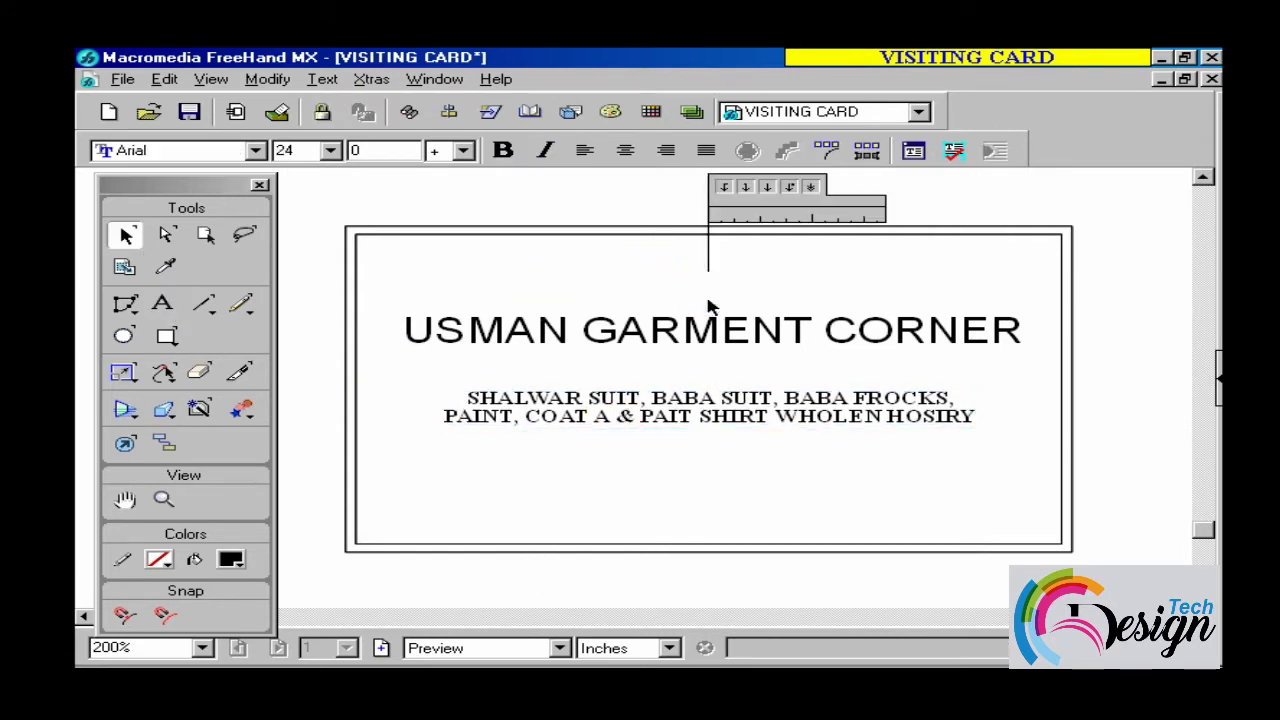
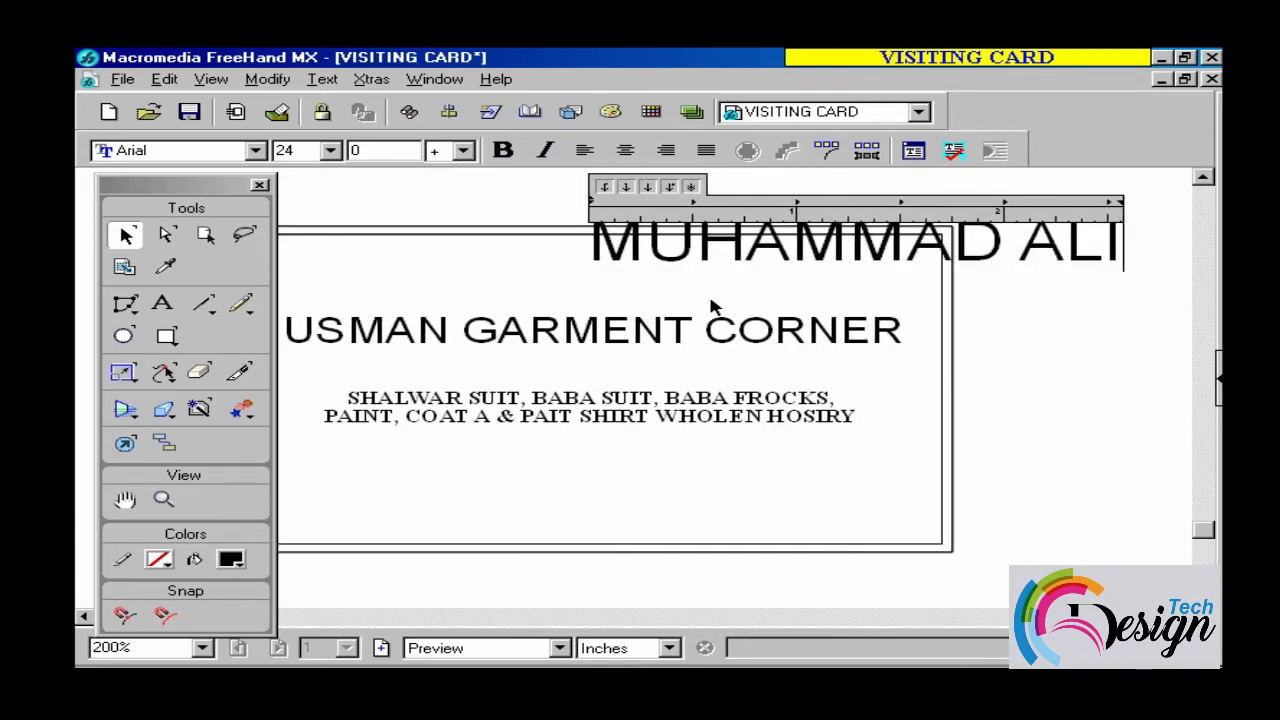
Type the owner's name at the card top, convert it to title case and make it small.
left_click(962, 312)
mouse_move(757, 286)
left_mouse_down()
mouse_move(827, 304)
mouse_move(807, 280)
mouse_move(782, 288)
left_mouse_up()
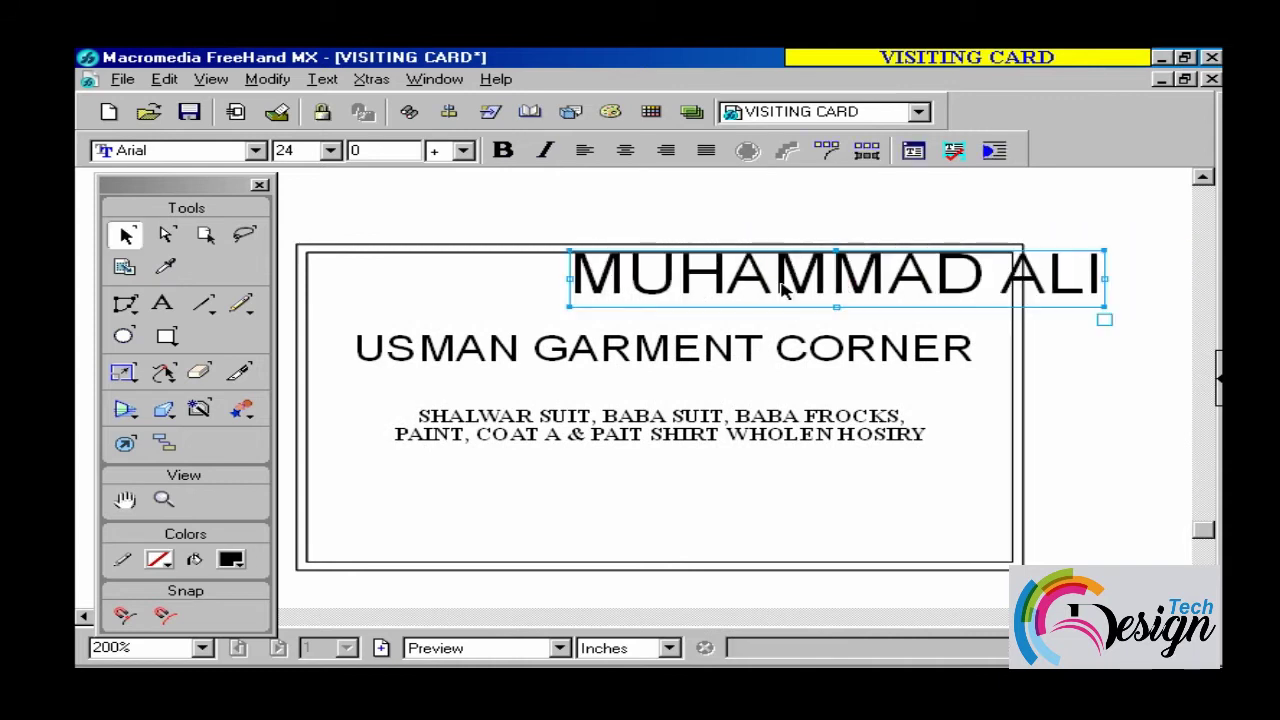
left_click(318, 81)
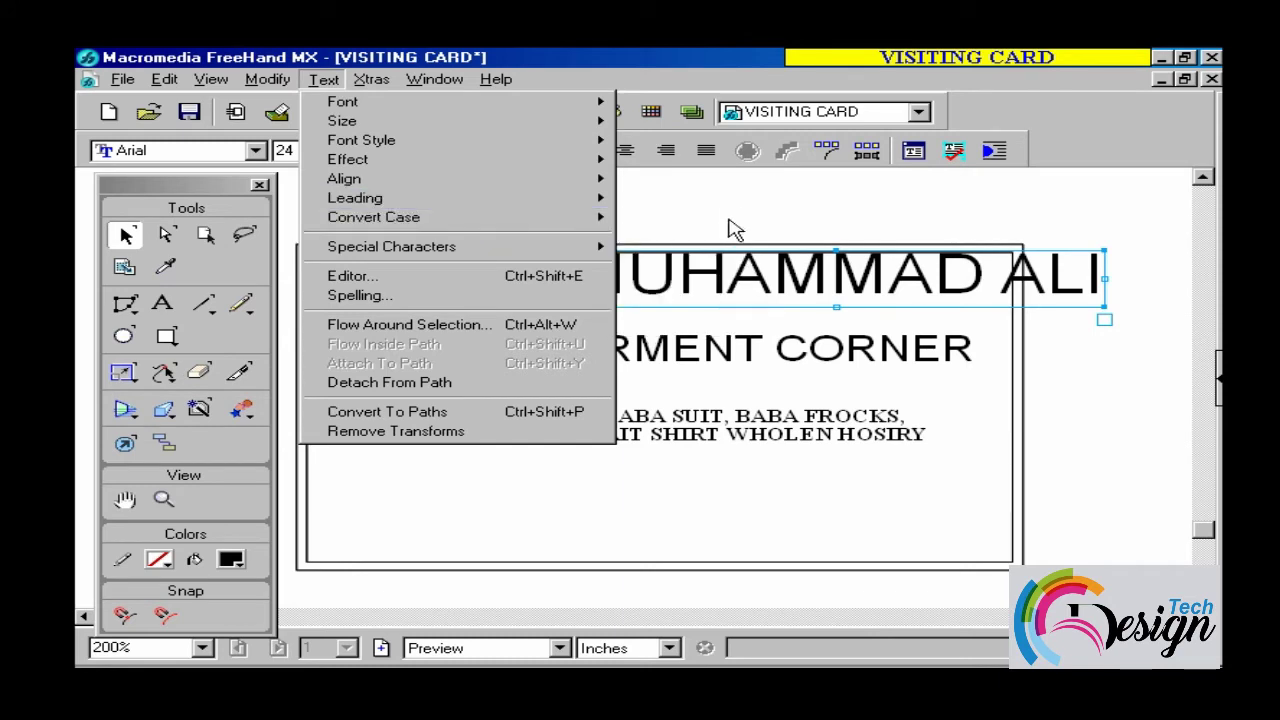
mouse_move(373, 217)
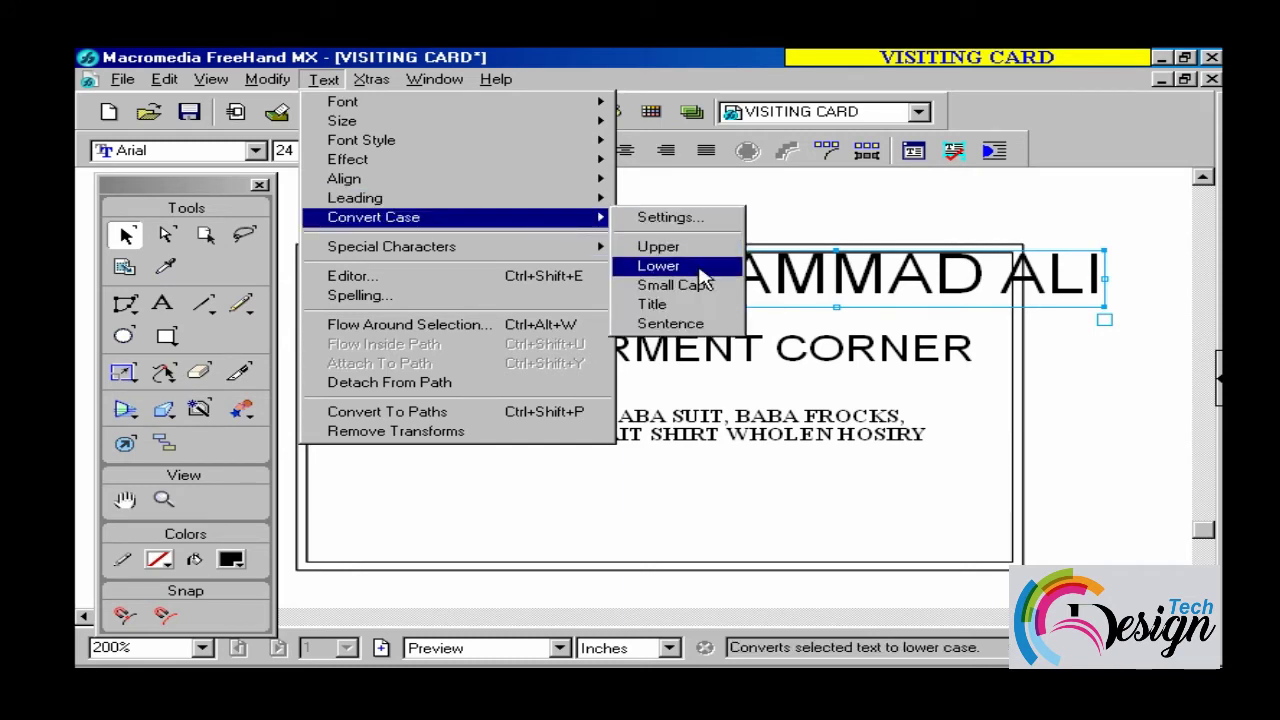
left_click(697, 305)
left_click_drag(697, 290, 660, 285)
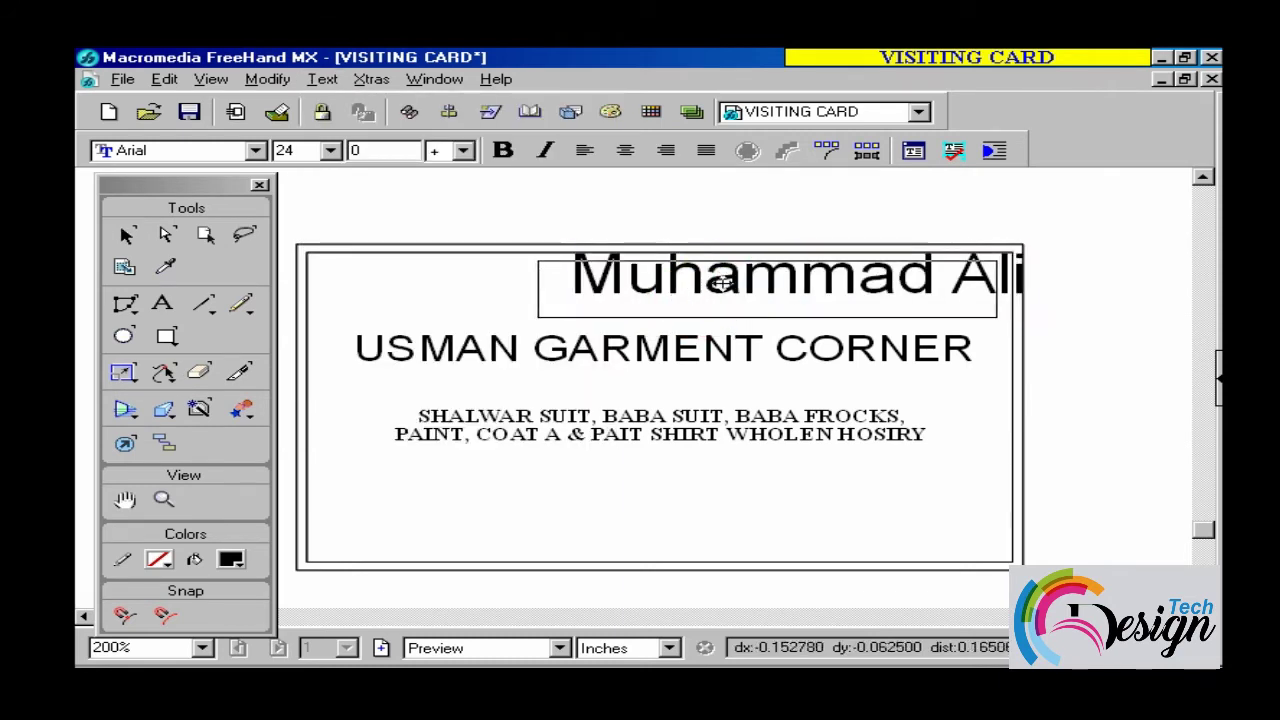
left_click(330, 150)
left_click(323, 176)
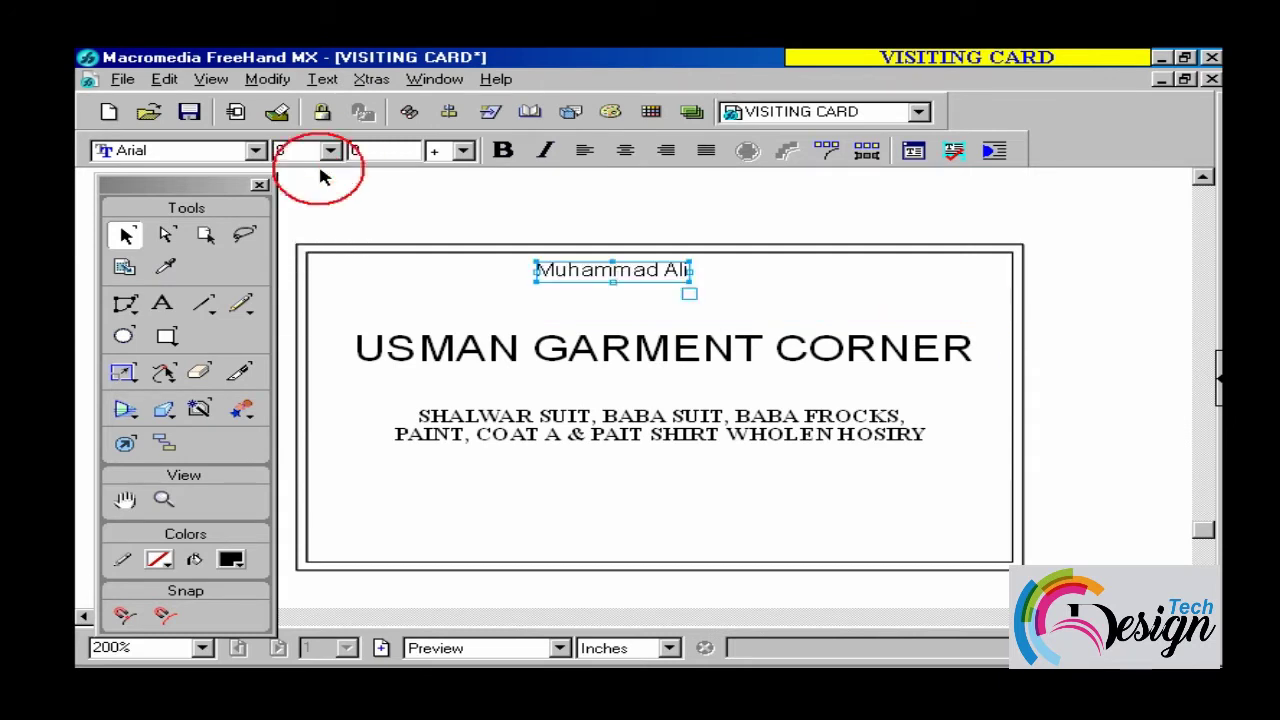
left_click(540, 438)
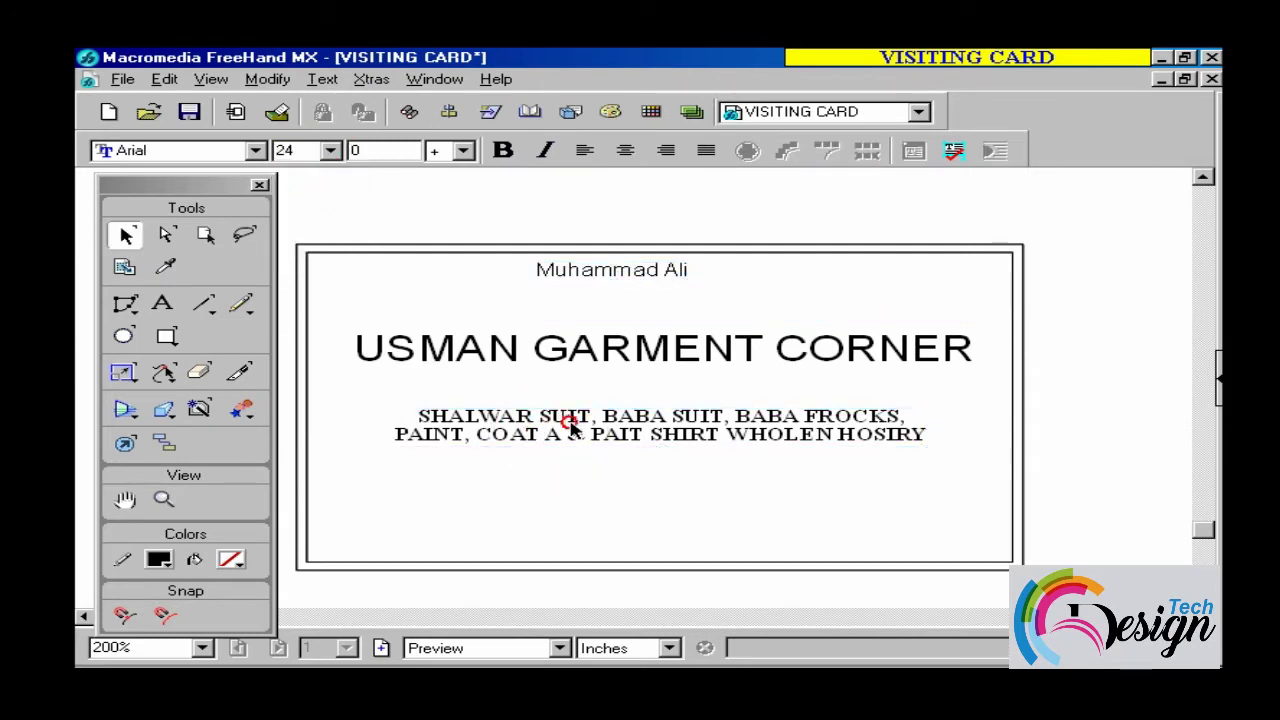
Duplicate the product list lower down and replace its text with the shop address.
left_click_drag(571, 430, 572, 418)
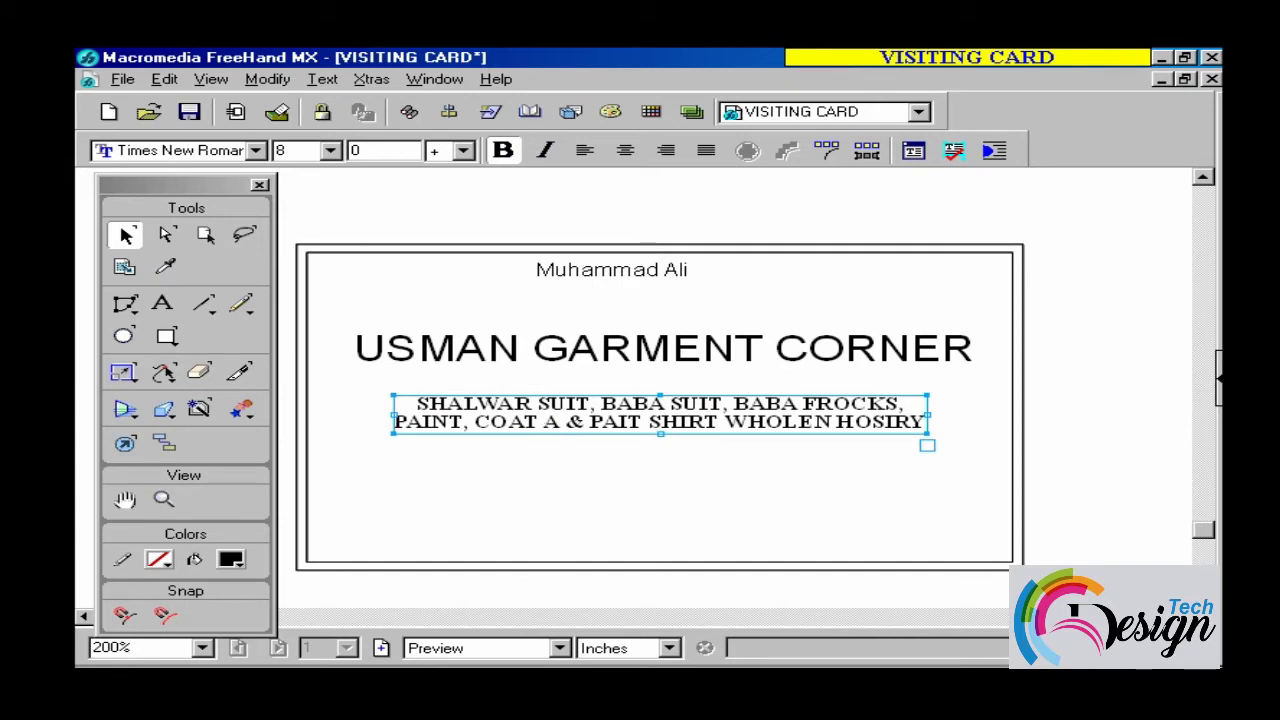
left_click_drag(469, 419, 432, 516)
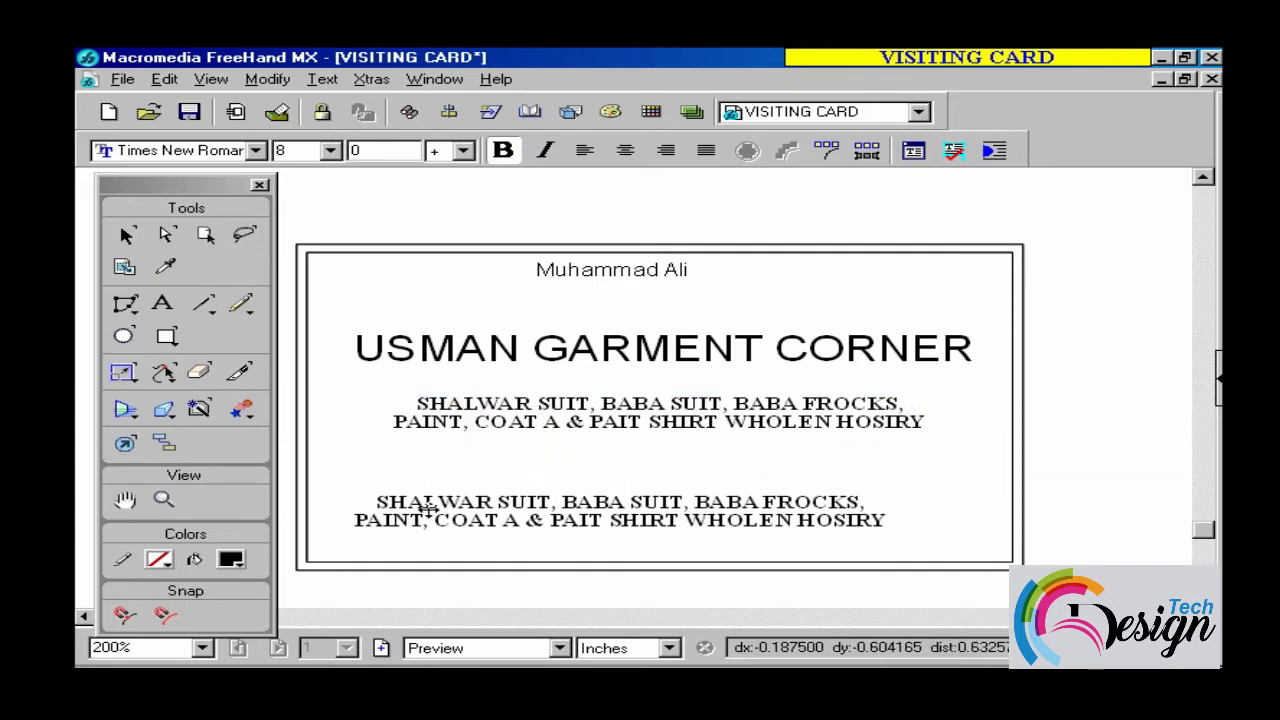
double_click(432, 516)
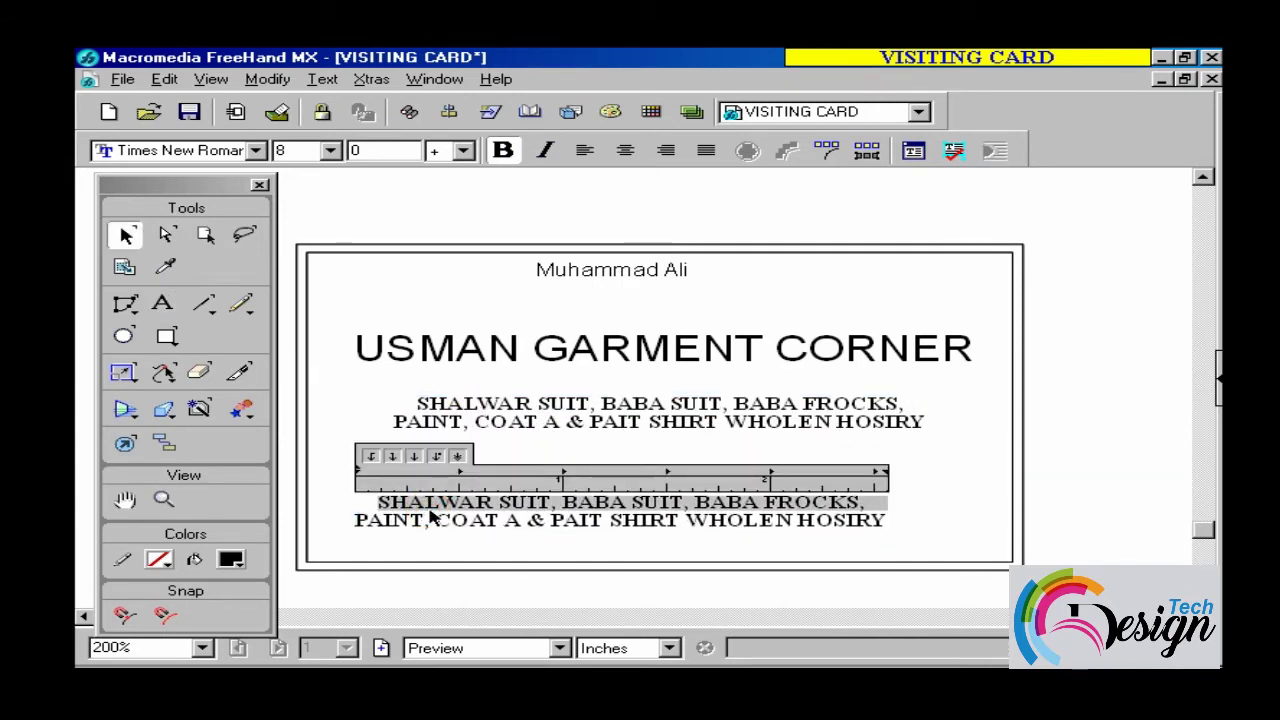
key("ctrl+a")
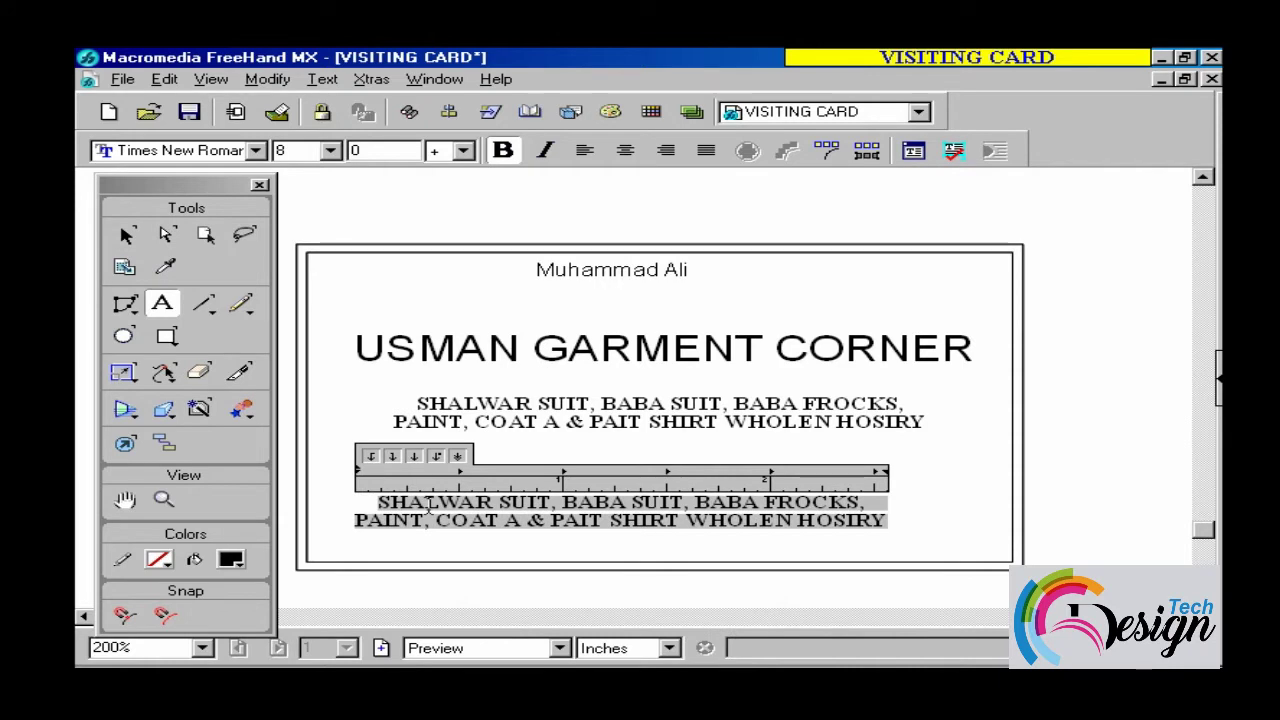
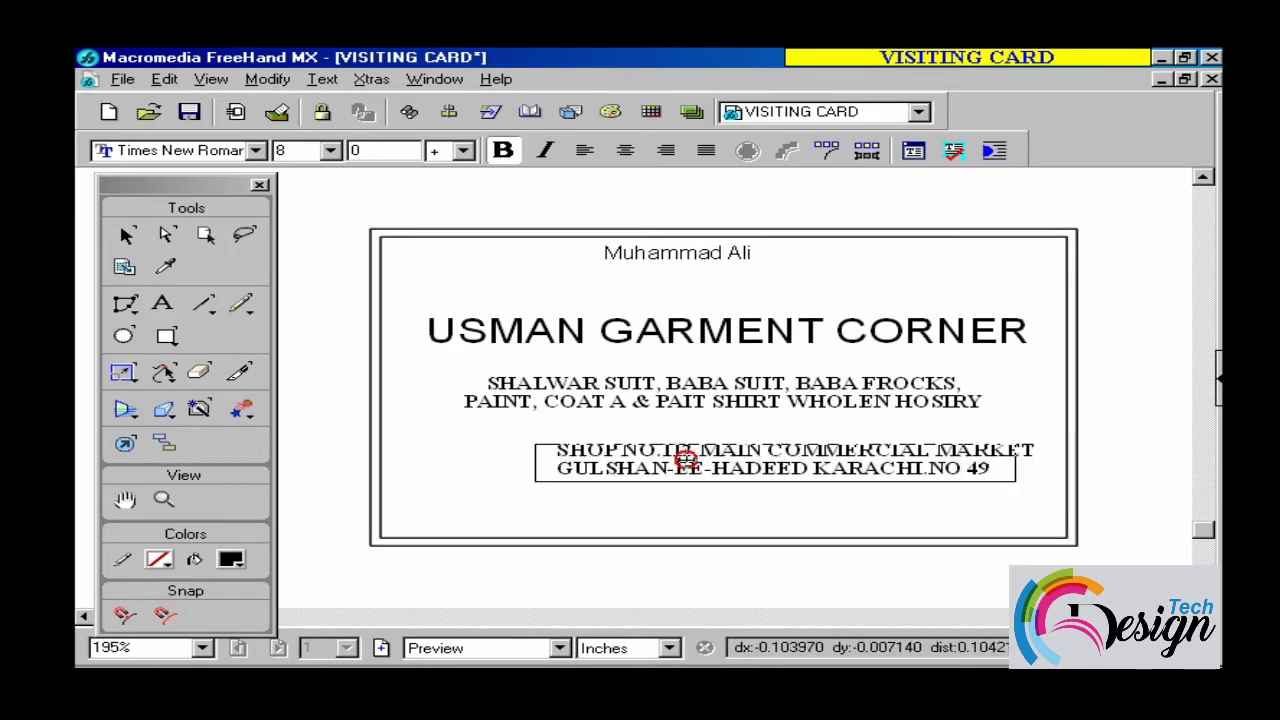
left_click_drag(701, 465, 565, 497)
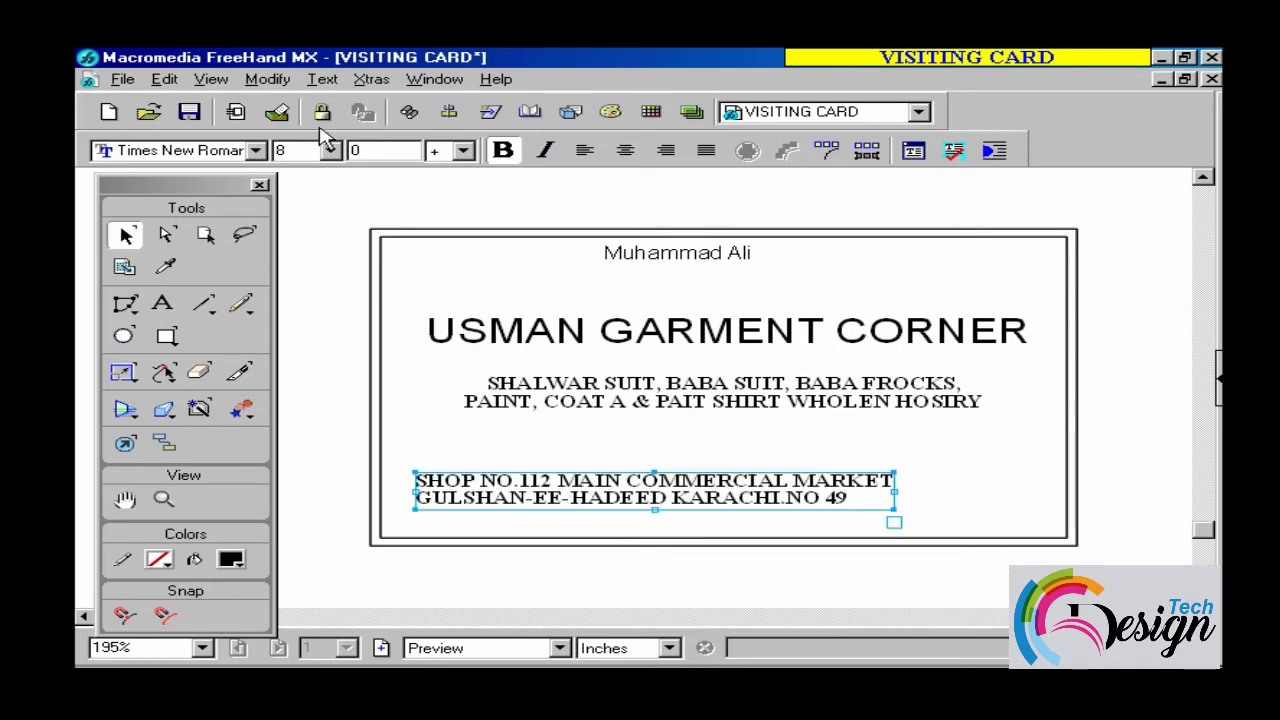
Convert the address to title case, widen it and place it at the bottom-left corner.
left_click(322, 79)
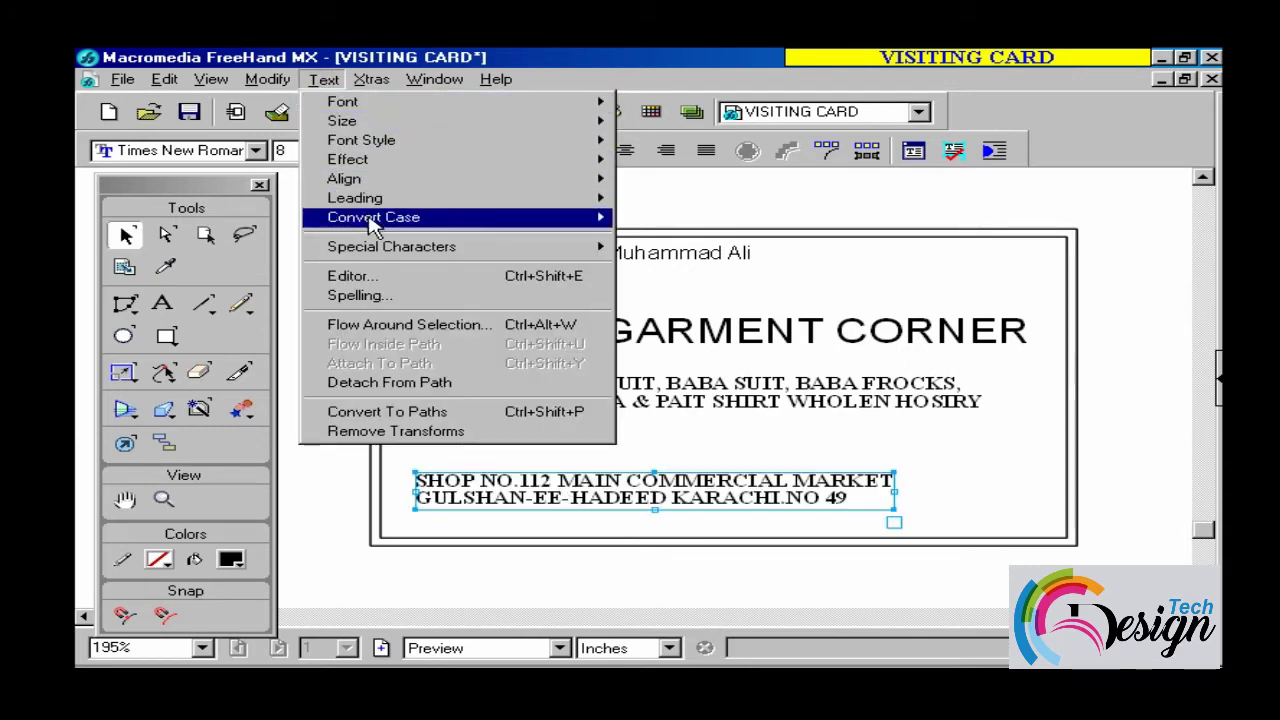
mouse_move(373, 217)
left_click(716, 304)
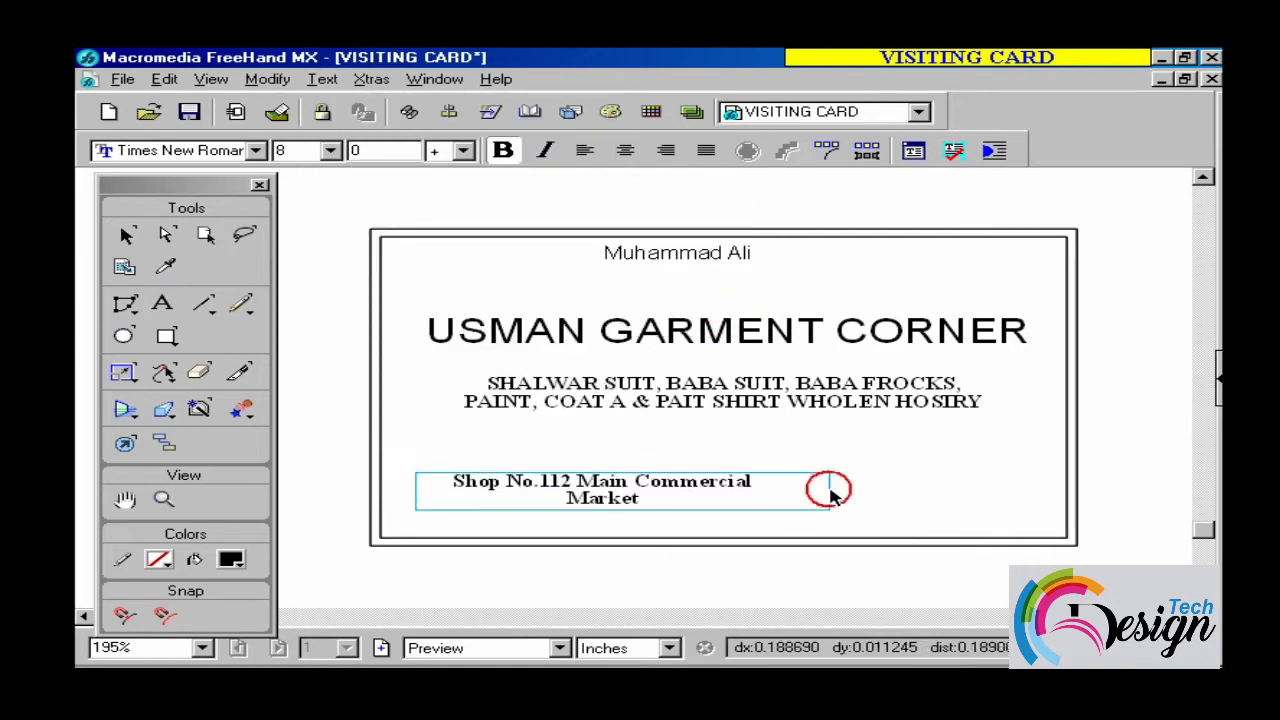
mouse_move(791, 492)
left_mouse_down()
mouse_move(850, 492)
mouse_move(826, 493)
left_mouse_up()
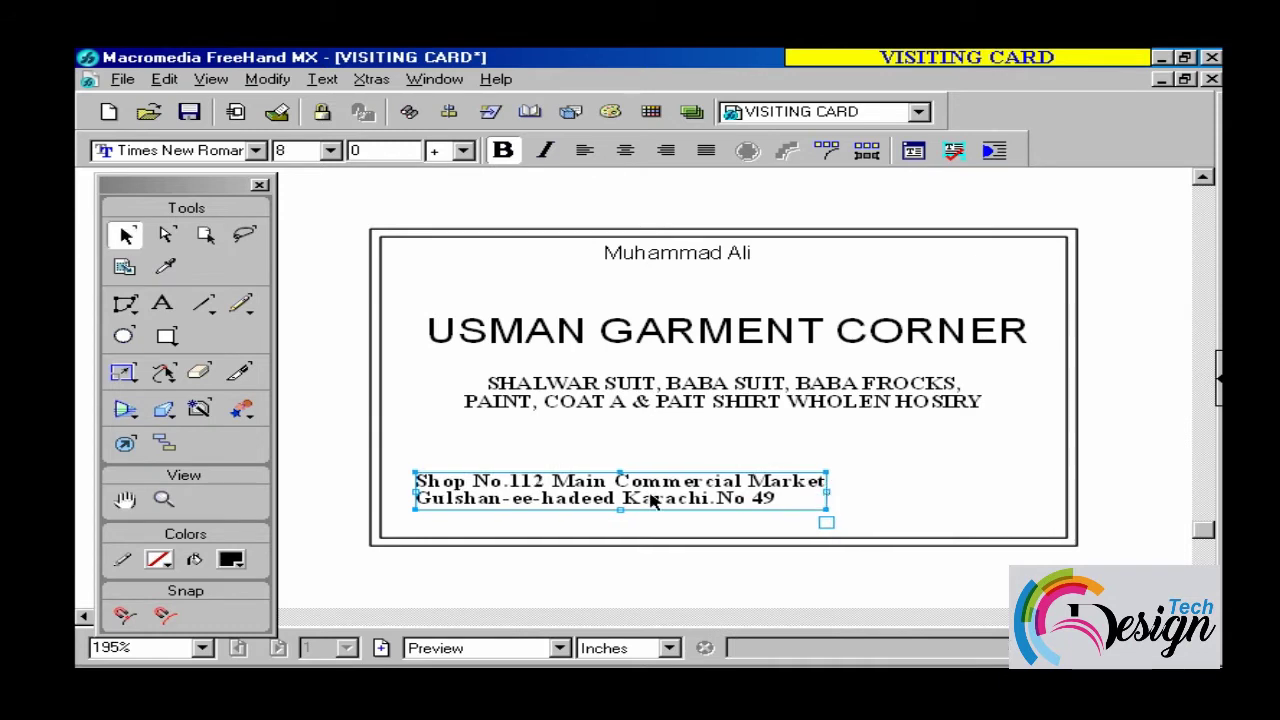
left_click_drag(651, 493, 625, 513)
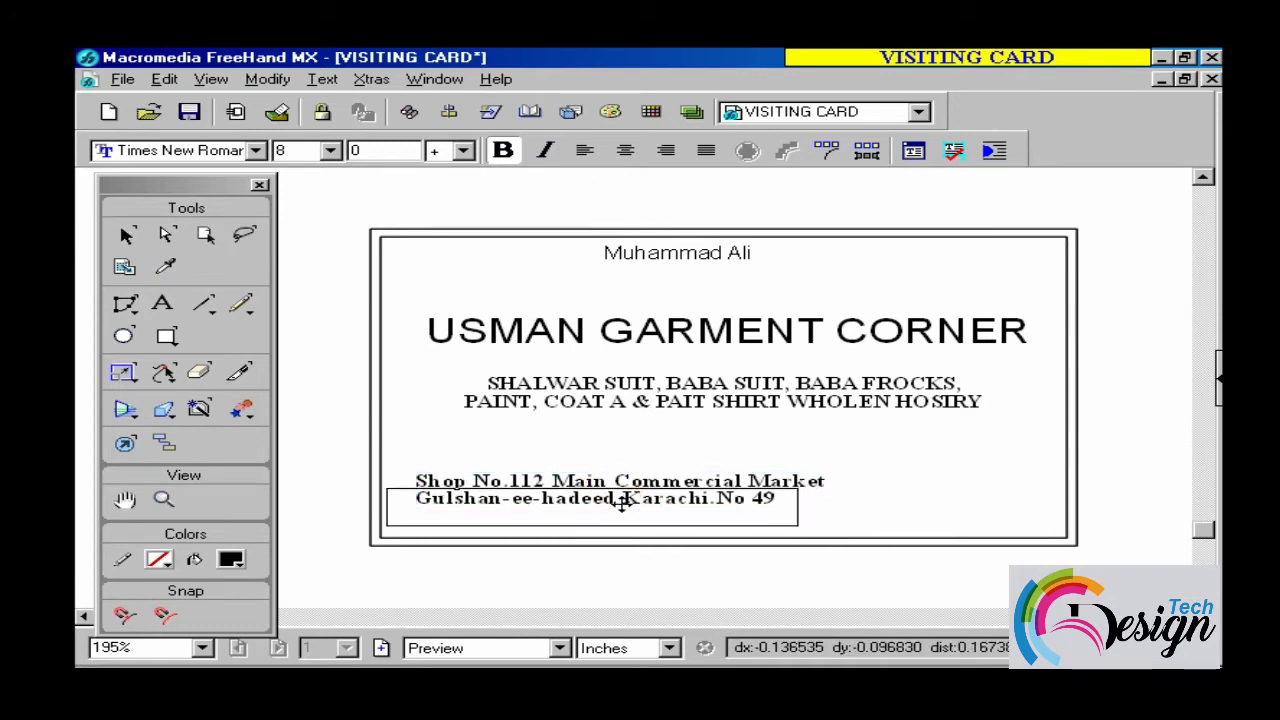
left_click(646, 455)
left_click(680, 400)
left_click_drag(680, 400, 684, 398)
Type 'PROPRITER' in a new text block below the owner's name.
left_click(666, 443)
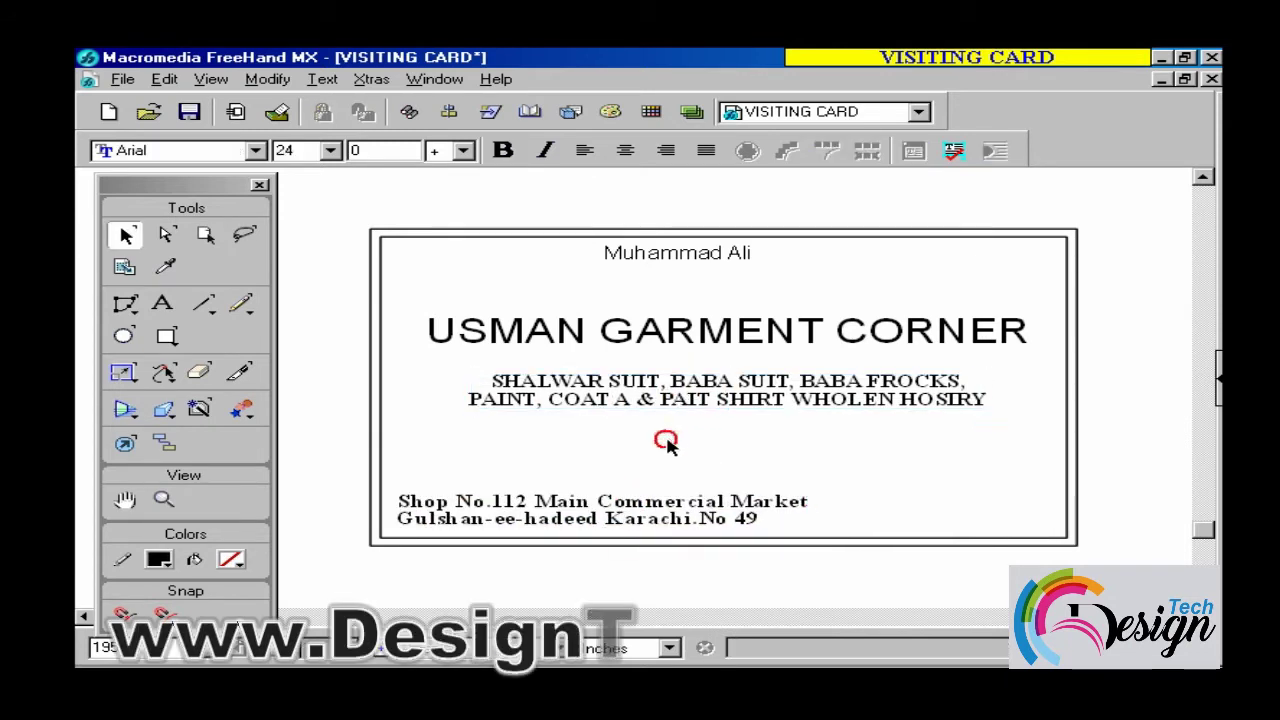
key("t")
left_click_drag(737, 251, 973, 255)
left_click(162, 303)
left_click(731, 238)
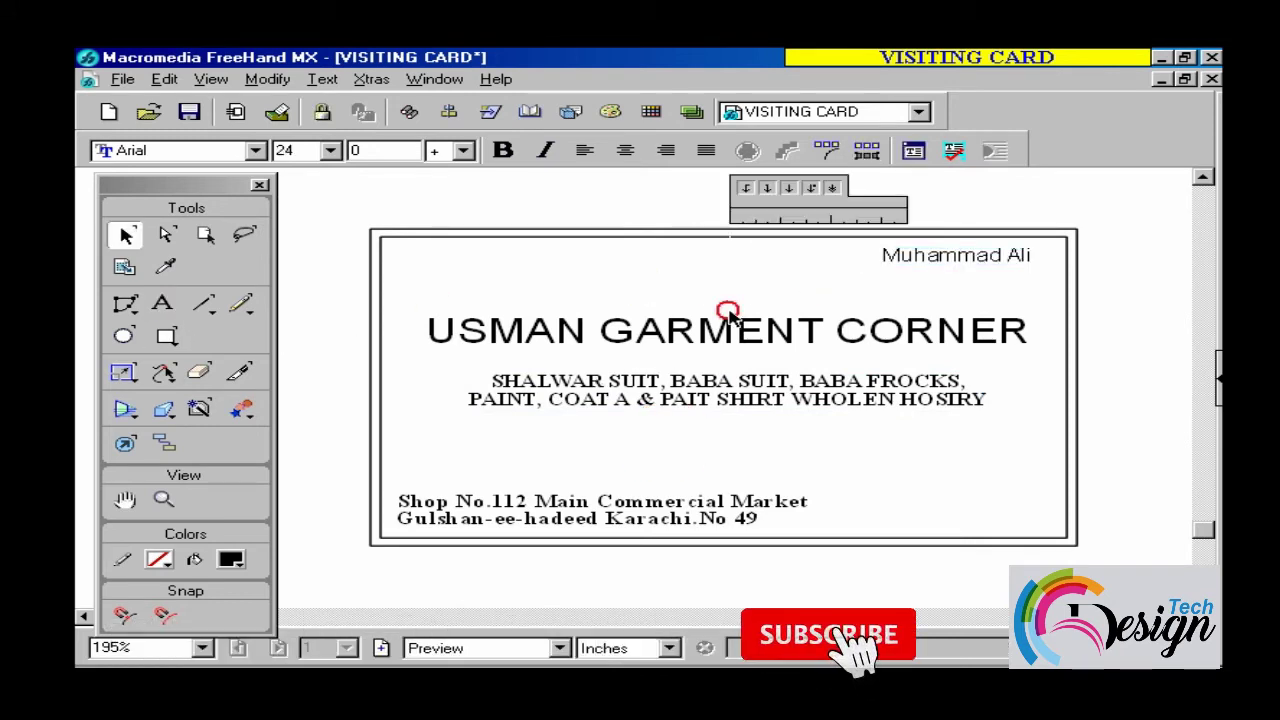
type("PRO")
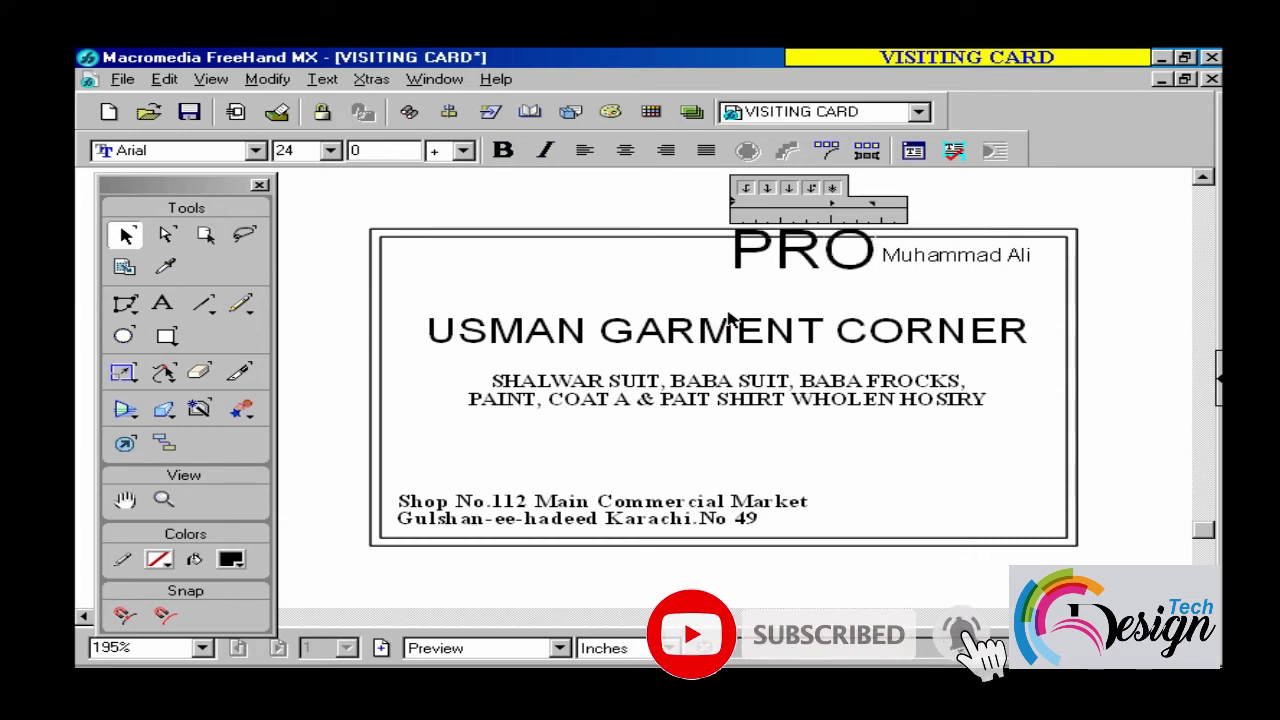
type("PRITER")
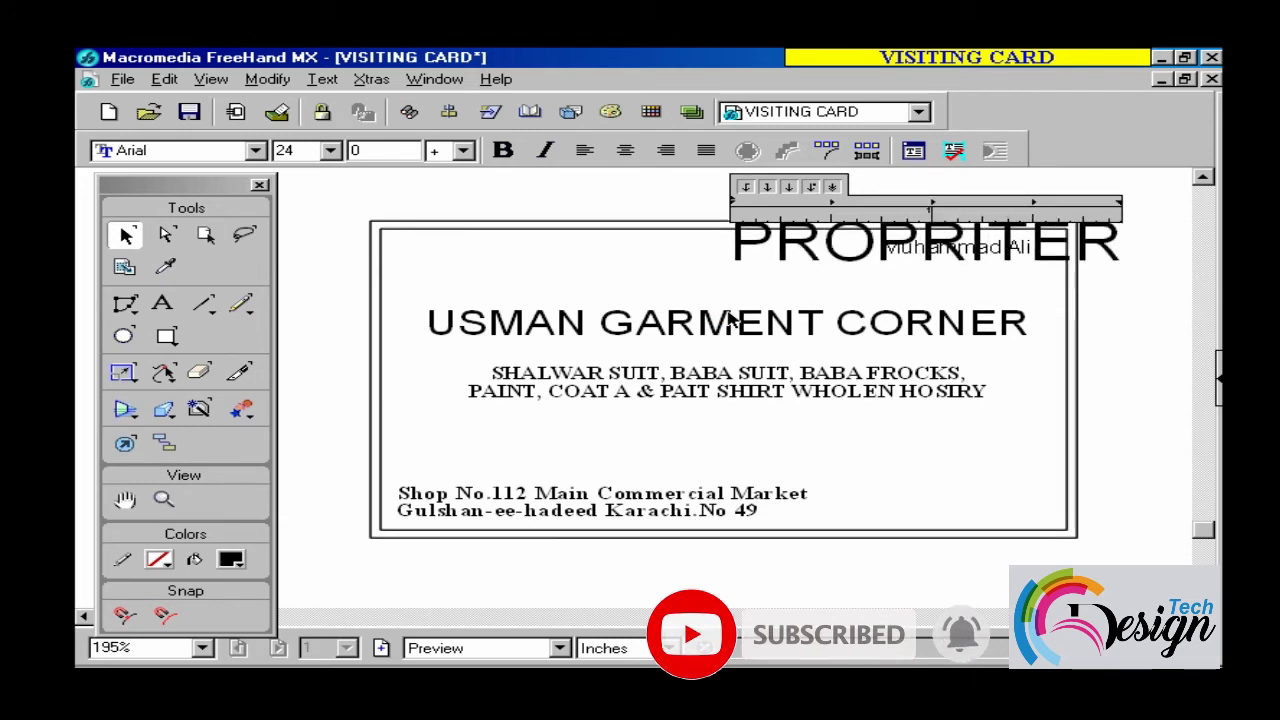
left_click_drag(782, 247, 790, 275)
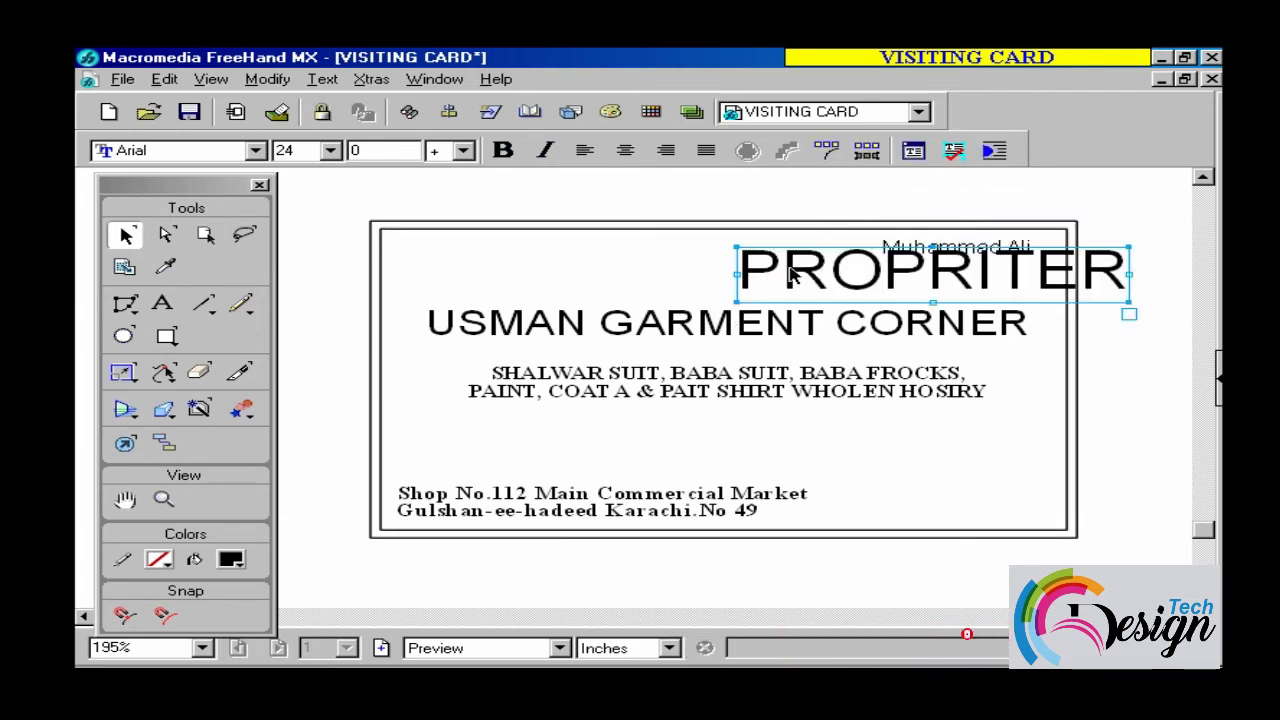
Convert Propriter to title case, set it to 8 pt and align it under the name.
left_click(322, 79)
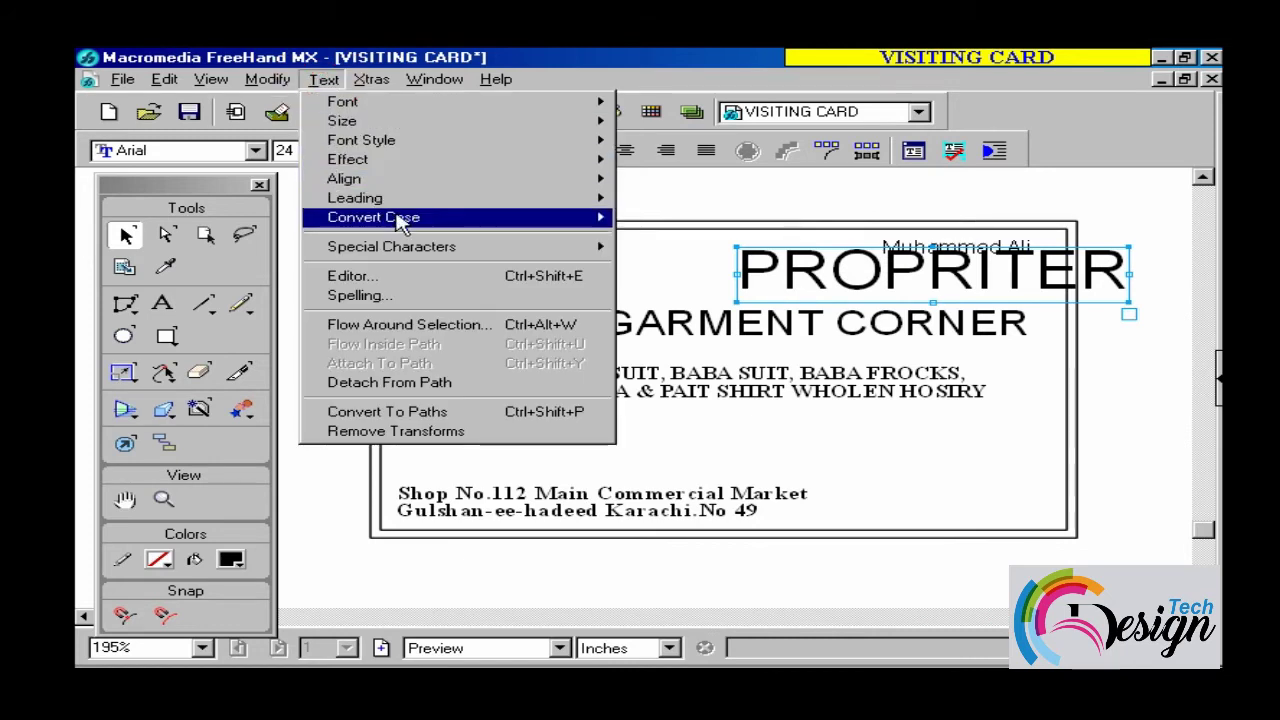
left_click_drag(757, 271, 811, 277)
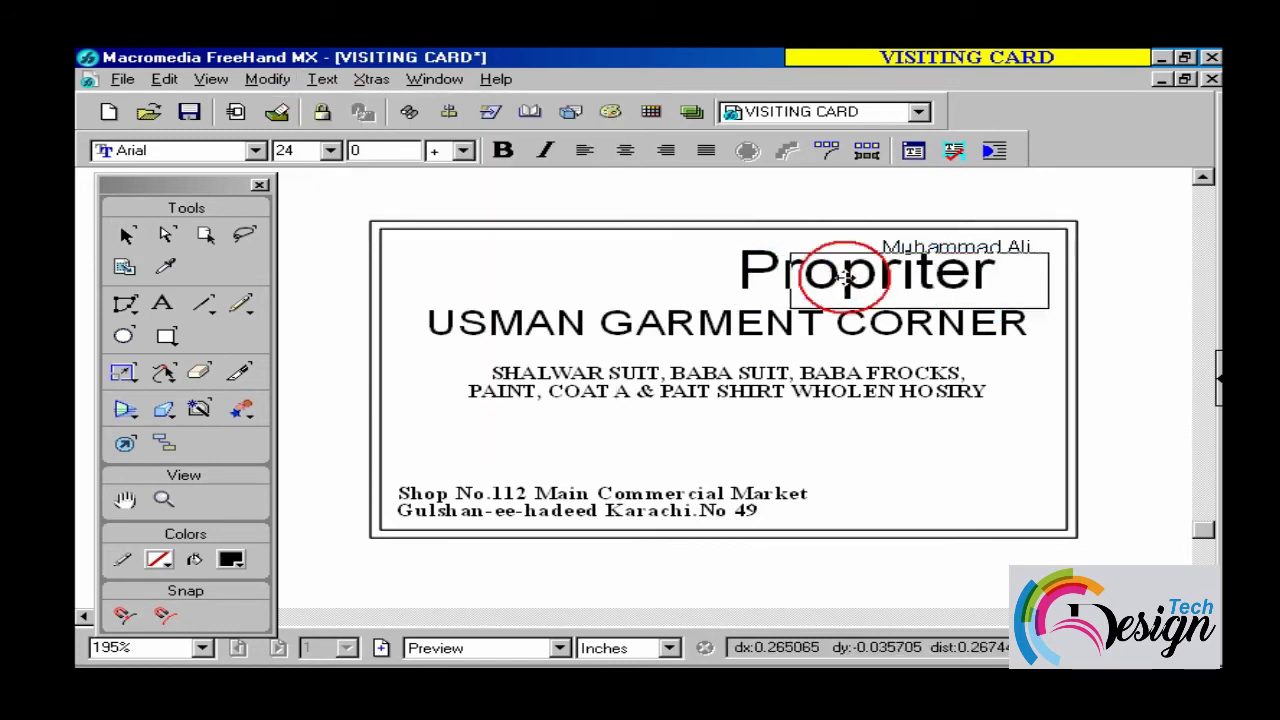
left_click(330, 150)
left_click(318, 172)
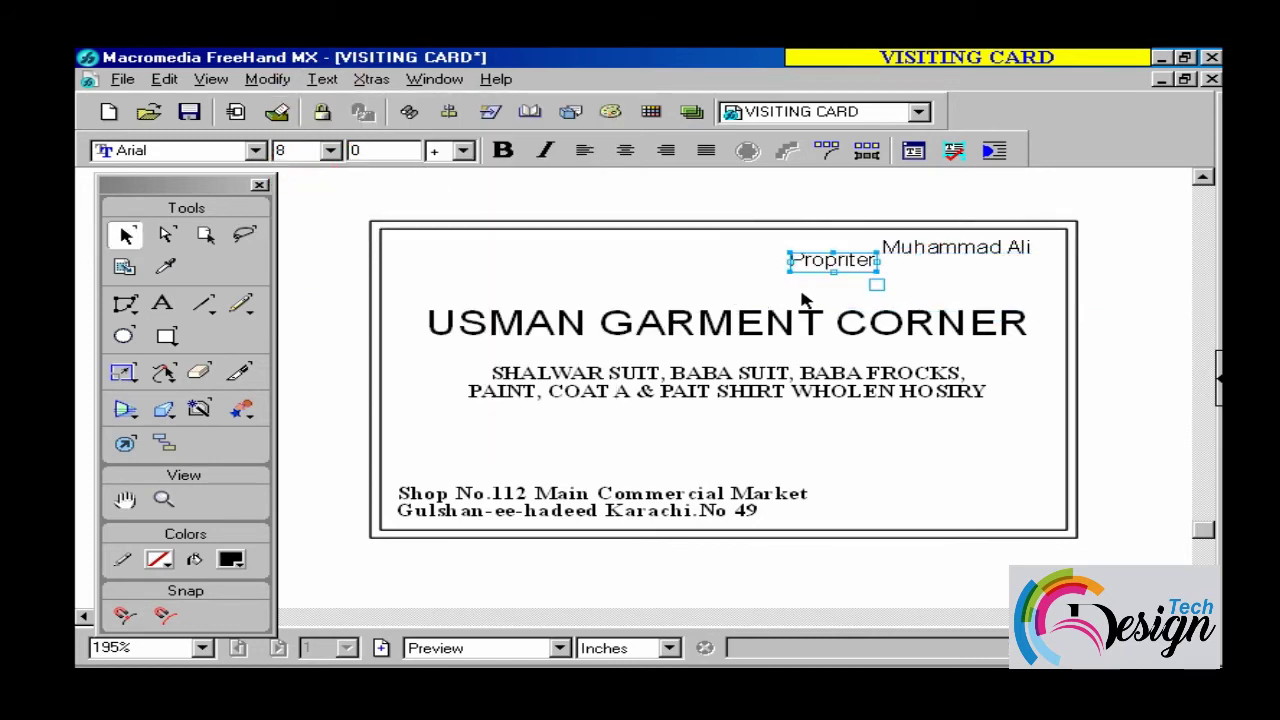
mouse_move(851, 262)
left_mouse_down()
mouse_move(987, 270)
mouse_move(999, 248)
mouse_move(1015, 264)
left_mouse_up()
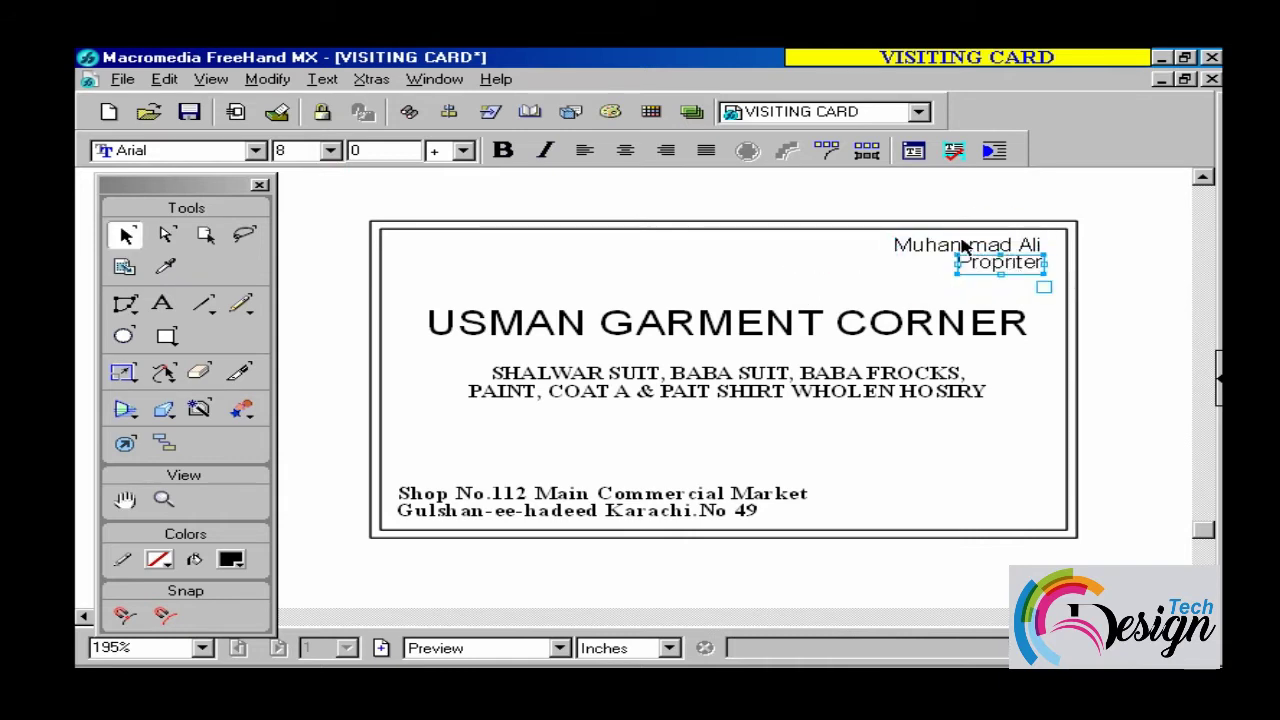
left_click(805, 270)
left_click(201, 304)
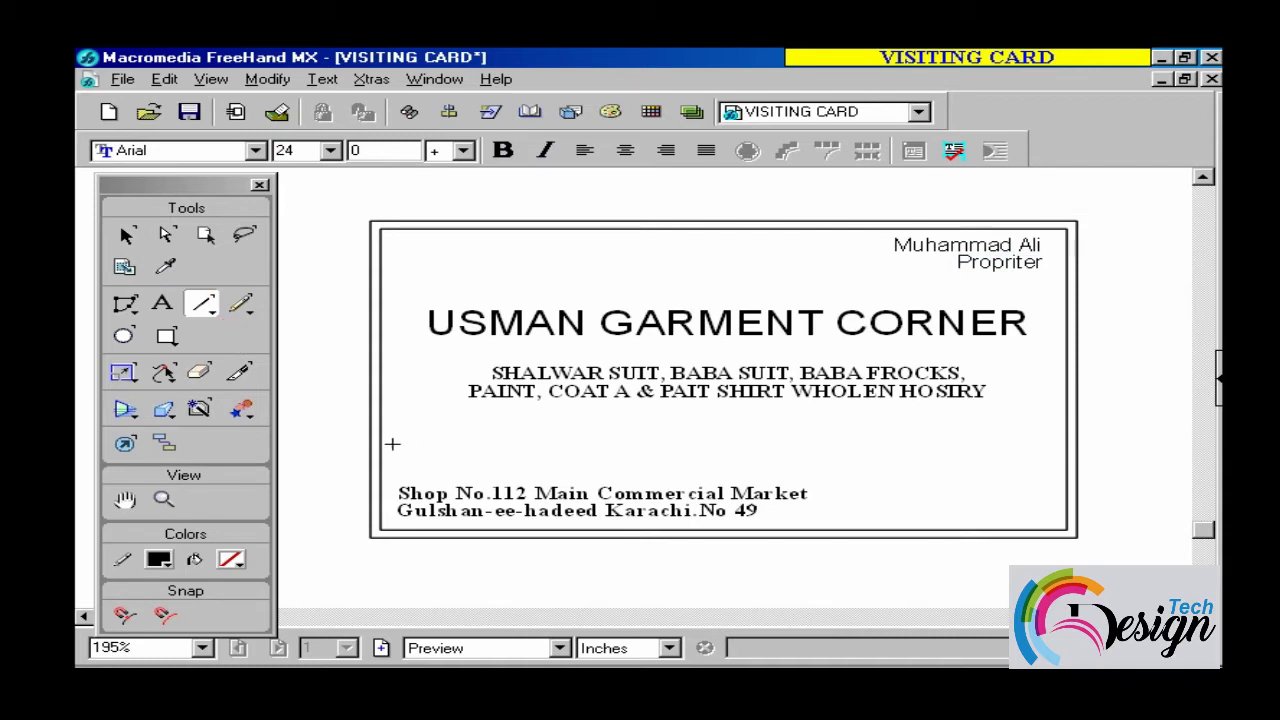
Draw a horizontal line across the card above the address.
left_click_drag(390, 435, 1058, 432)
left_click(125, 235)
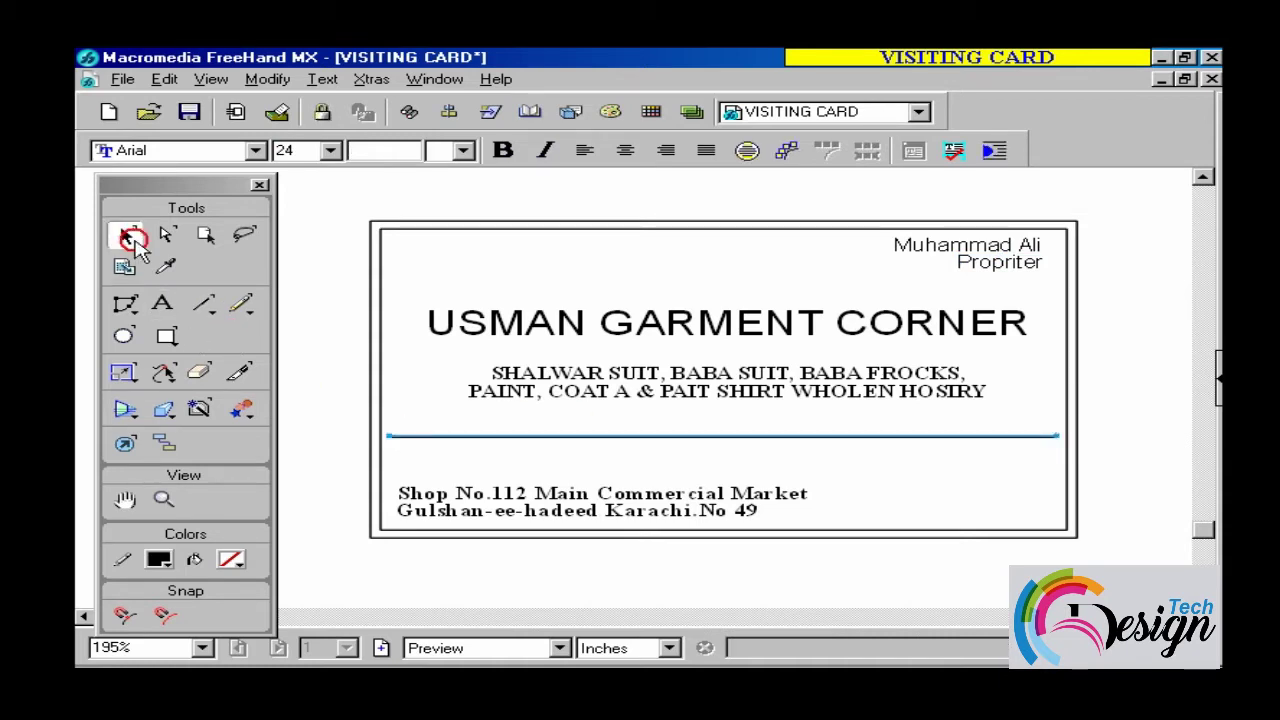
left_click(484, 216)
Make a parallel copy of the line just below it and zoom in on the pair.
left_click(541, 437)
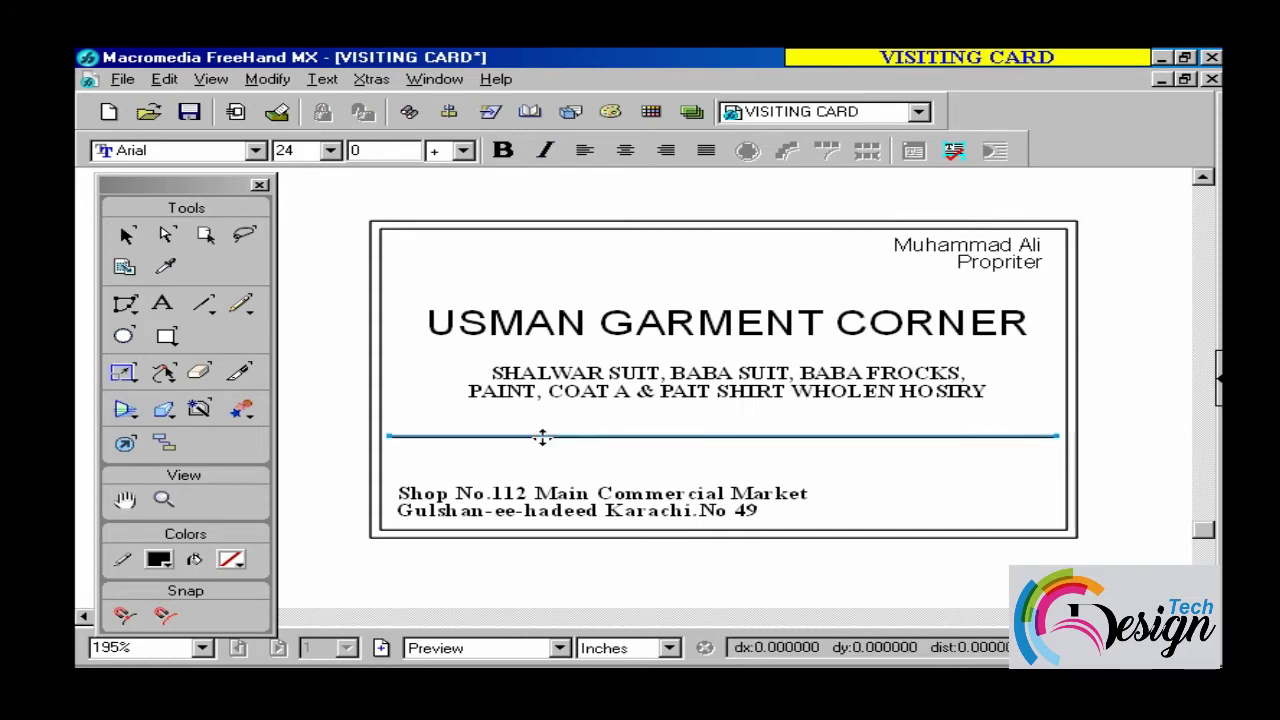
left_click_drag(541, 437, 546, 448)
key("z")
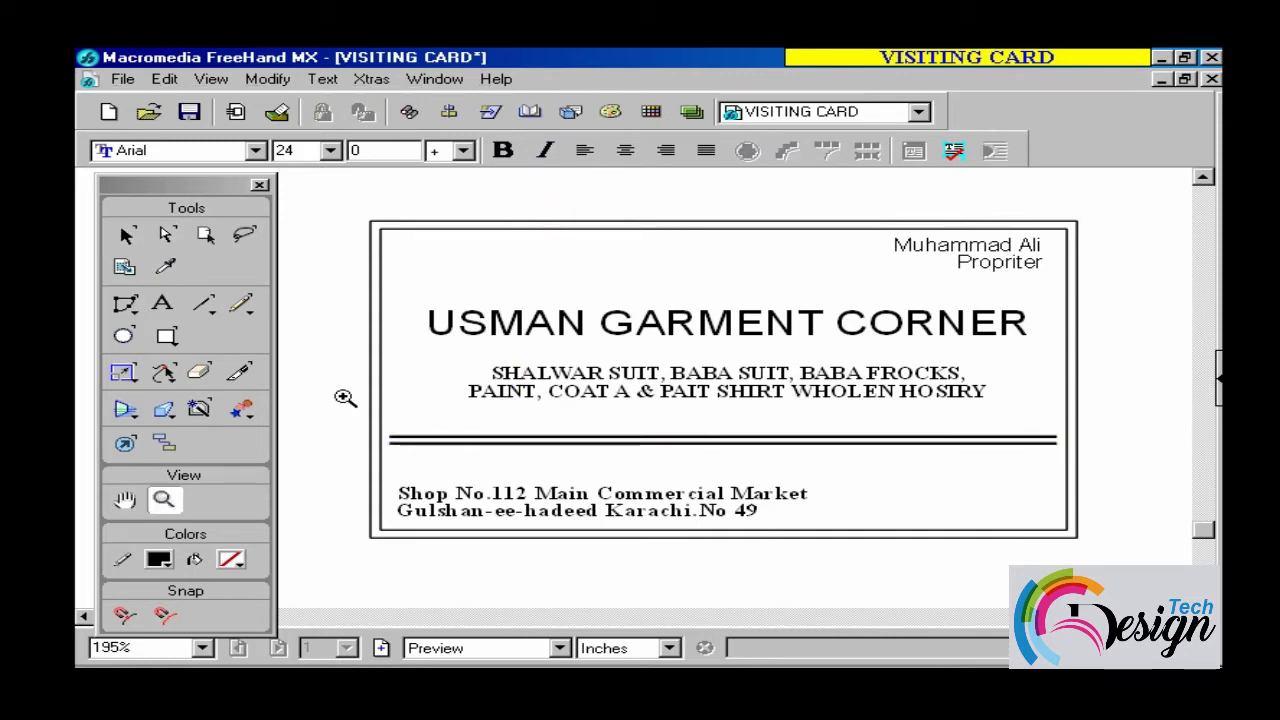
mouse_move(345, 397)
left_mouse_down()
mouse_move(536, 470)
mouse_move(534, 434)
left_mouse_up()
key("v")
Zoom to 400% on the lines and thin the lower line's first stroke to about 0.25 pt.
key("z")
left_click(534, 432, "alt")
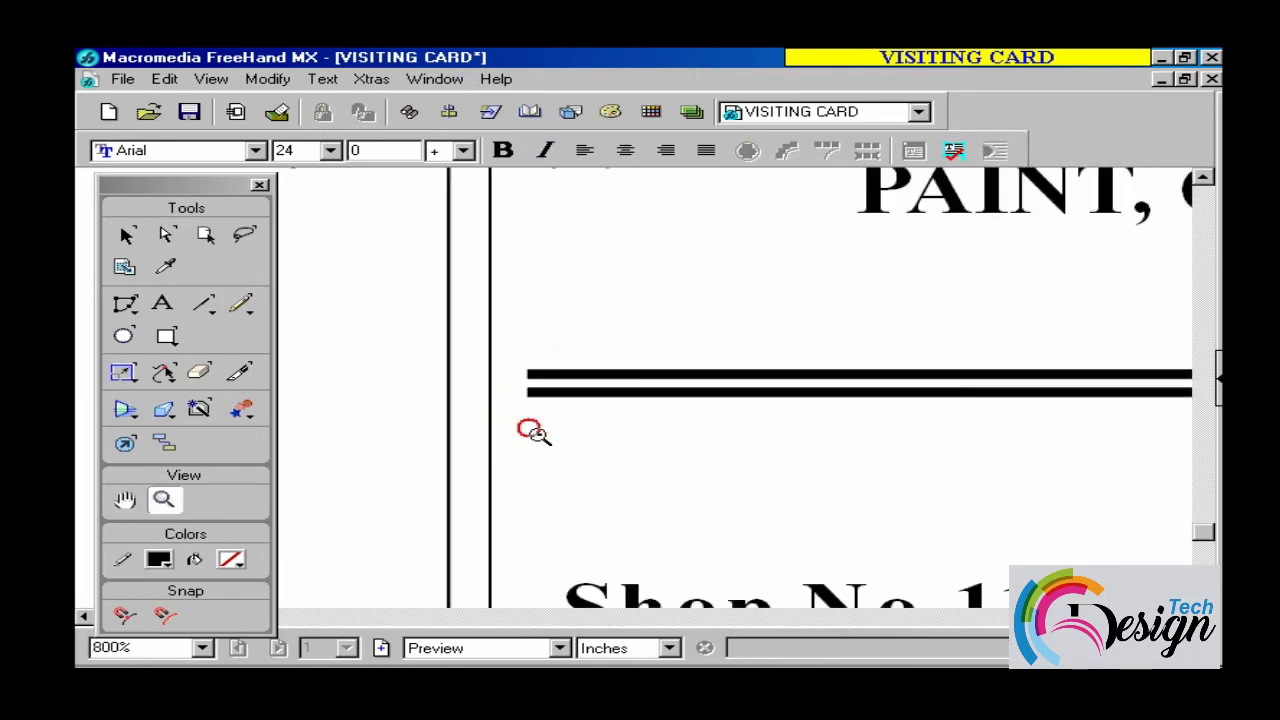
mouse_move(771, 394)
left_mouse_down()
mouse_move(591, 428)
mouse_move(514, 423)
left_mouse_up()
key("v")
left_click(511, 419)
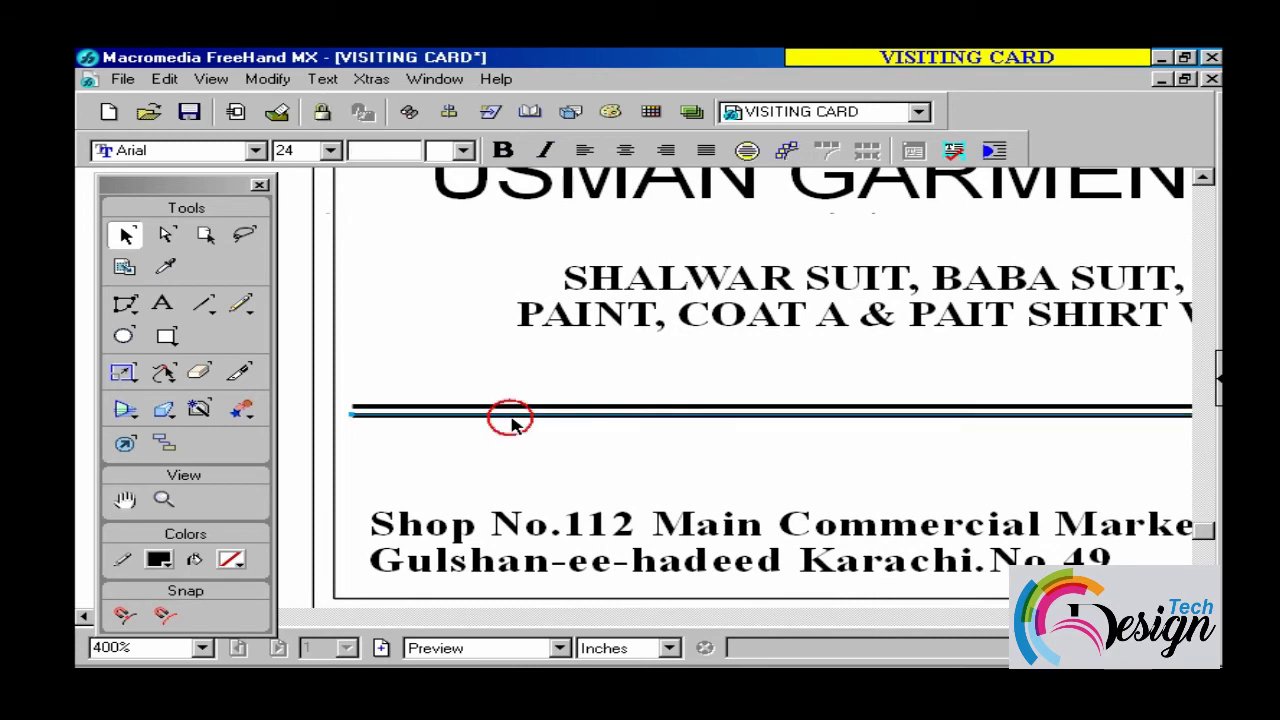
left_click(1210, 390)
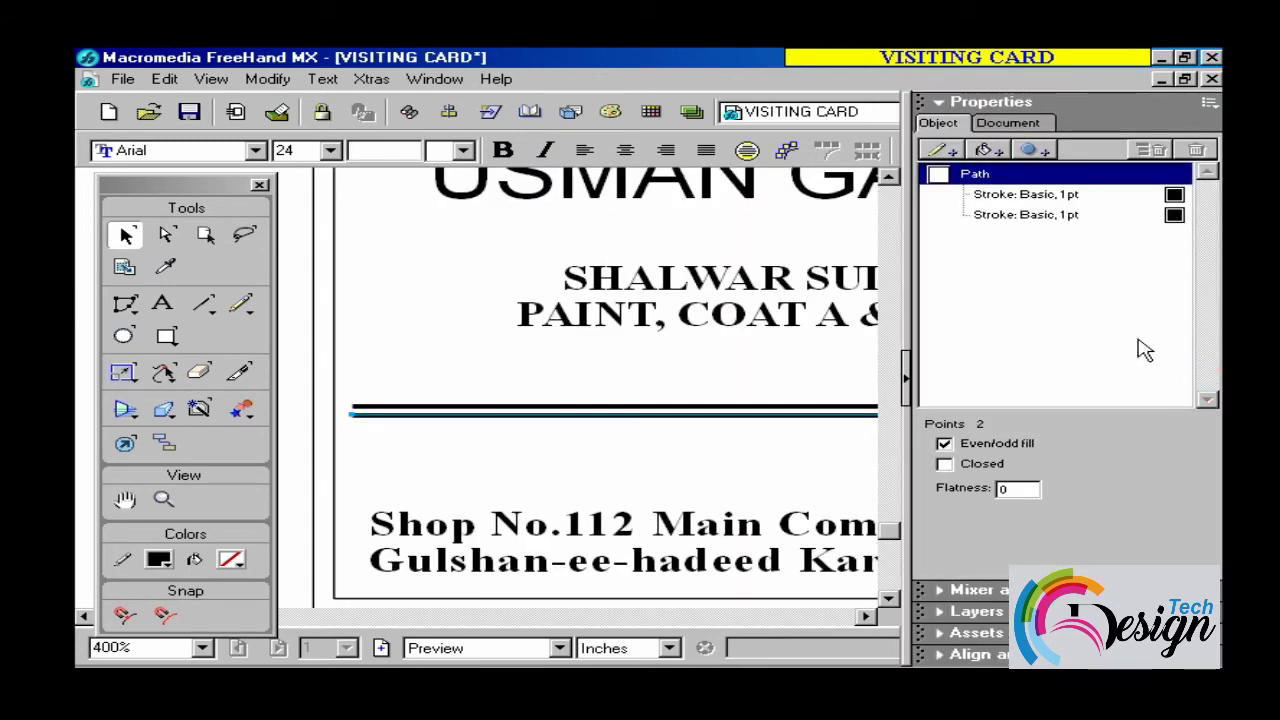
left_click(1052, 194)
left_click(1197, 449)
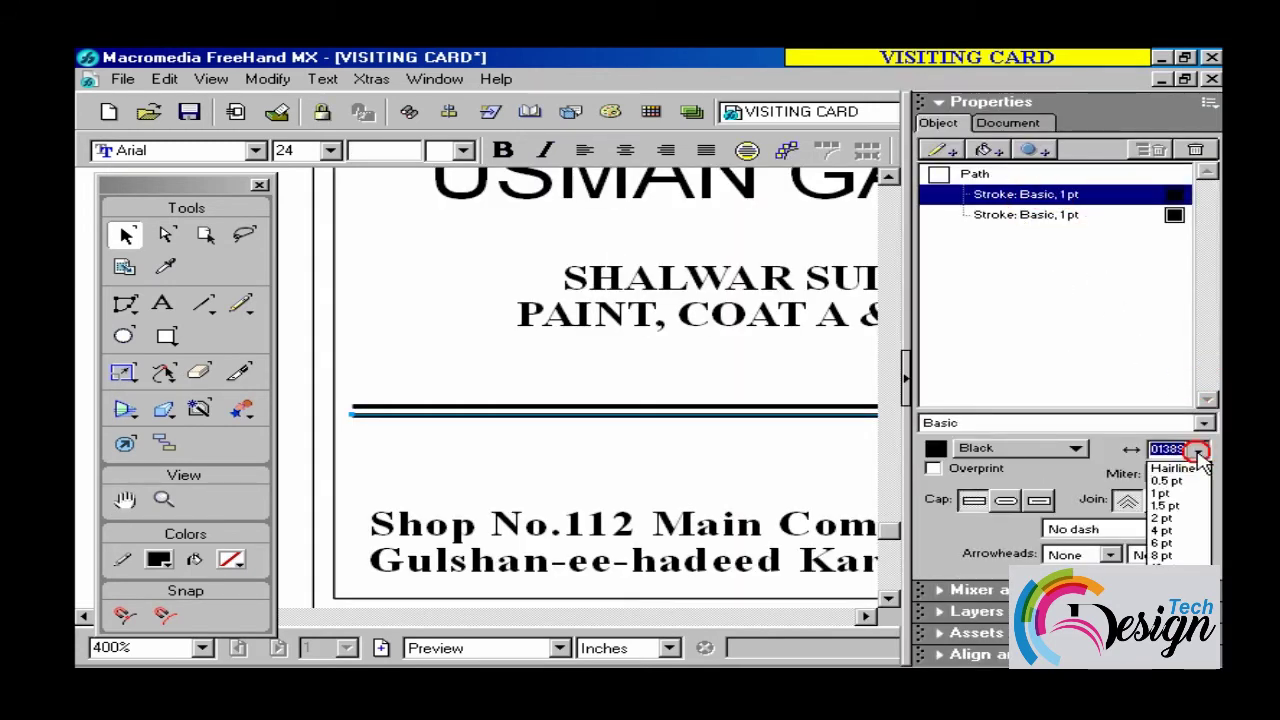
left_click(1170, 462)
Thin the lower line's second stroke to about 0.25 pt as well.
left_click(507, 465)
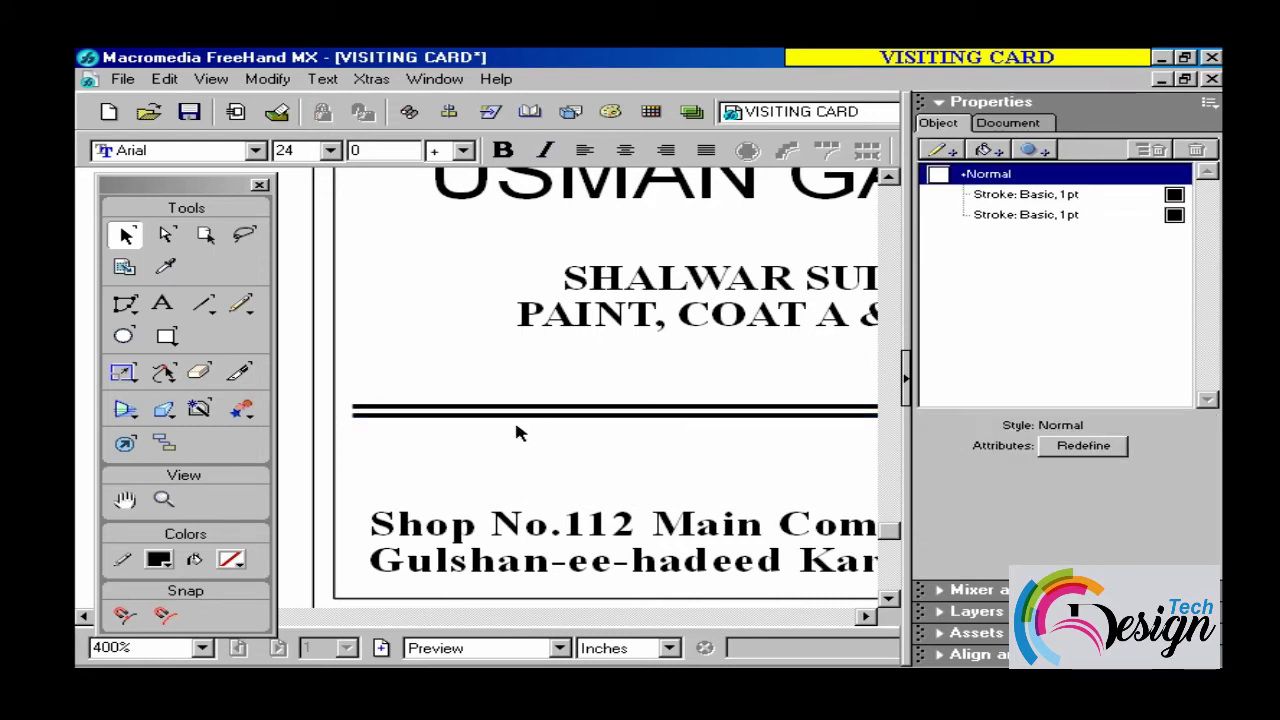
left_click(518, 415)
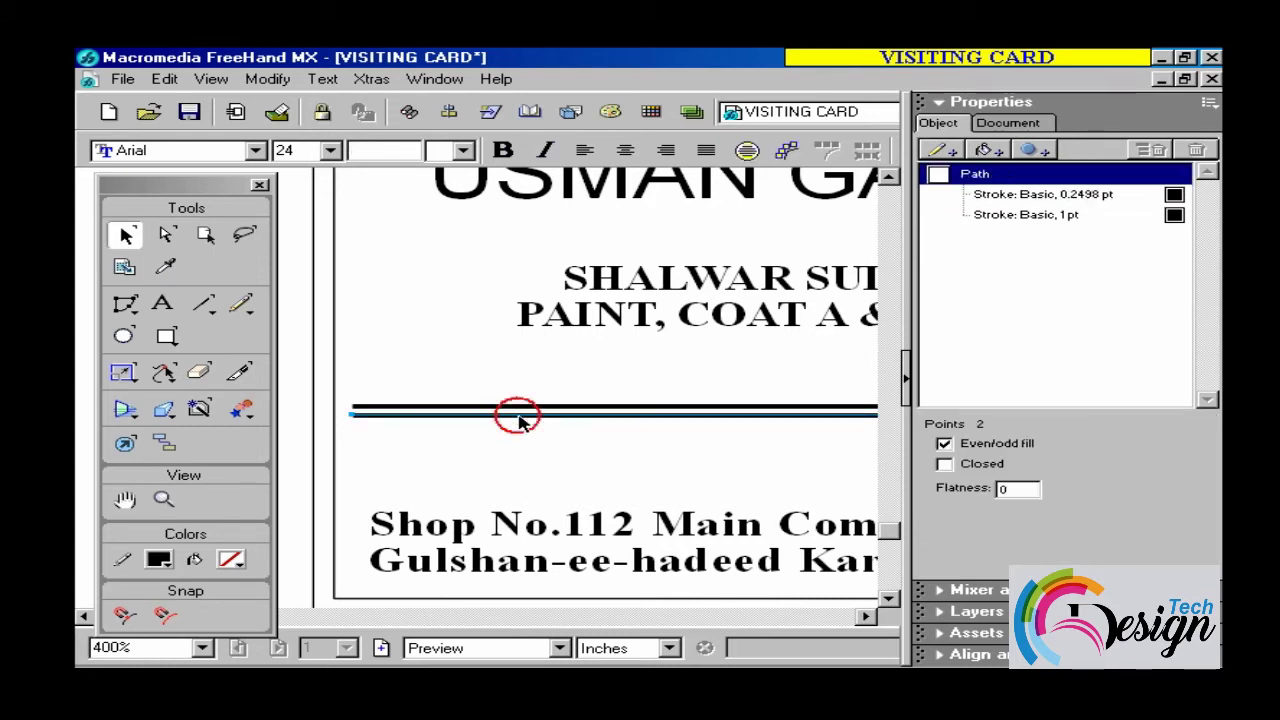
left_click(1066, 213)
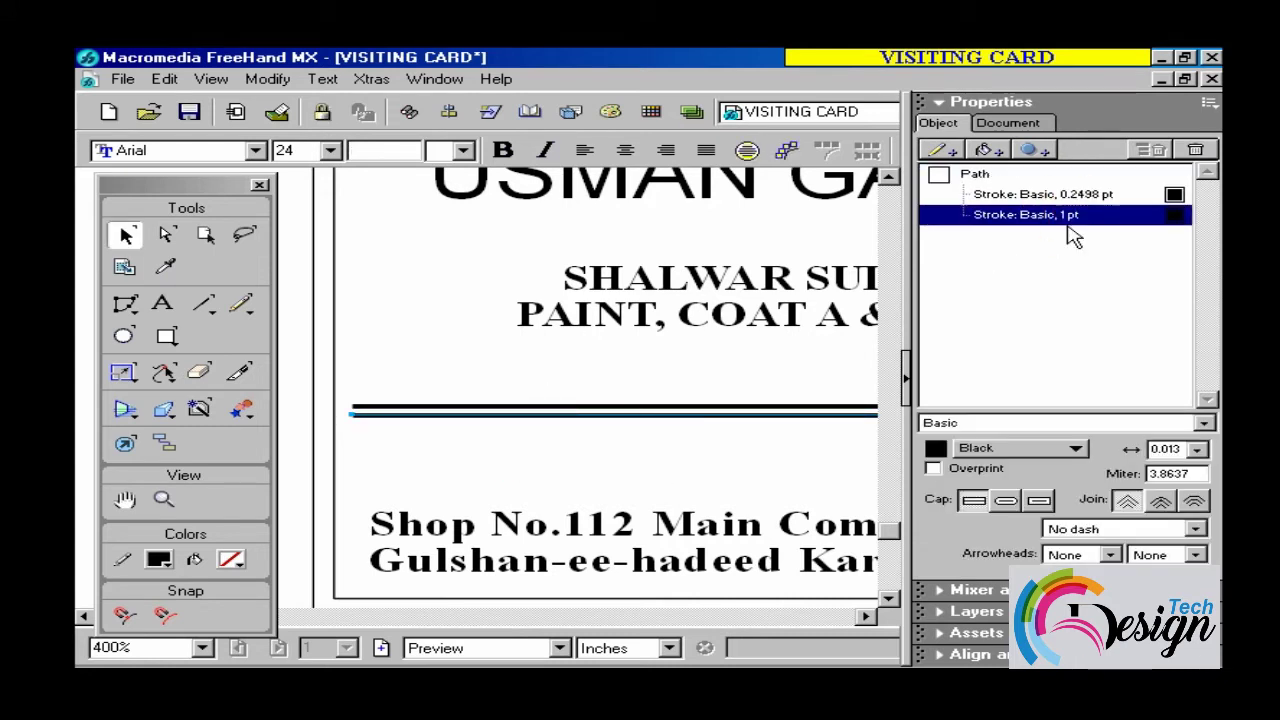
left_click(1203, 449)
left_click(1170, 466)
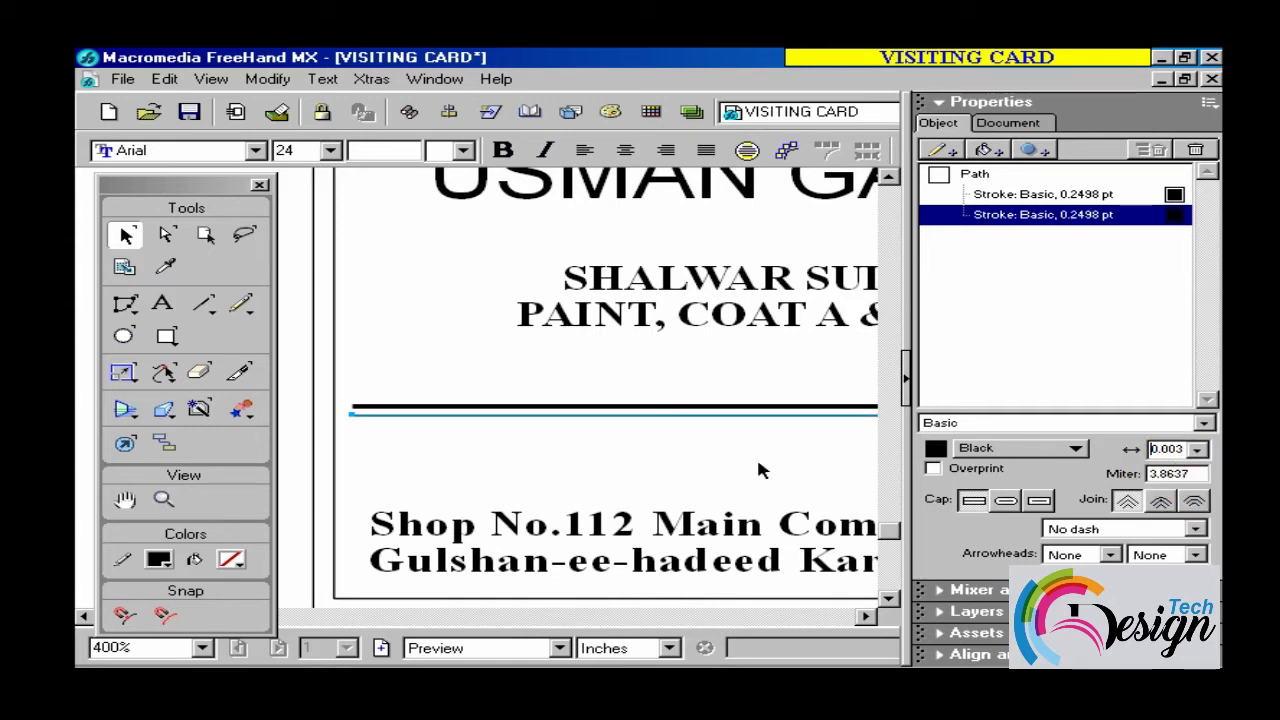
Hide the object properties and box-select across both lines of the double rule.
left_click(614, 458)
left_click(908, 385)
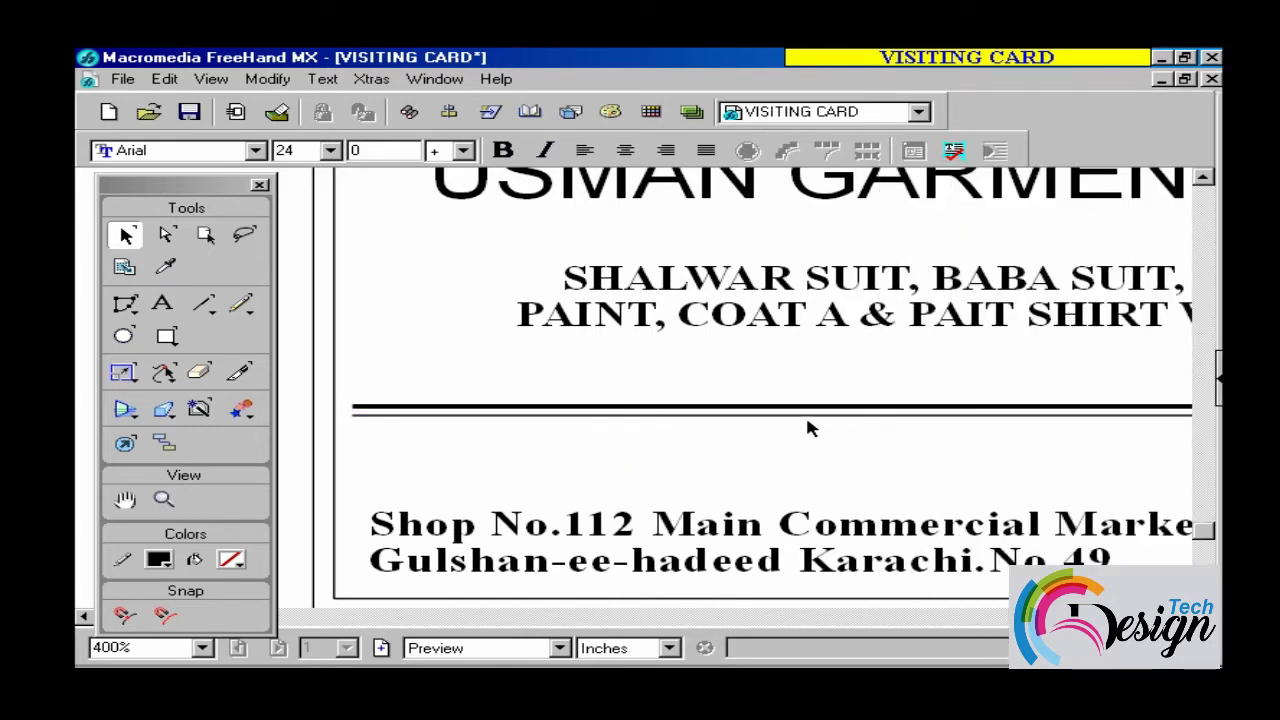
left_click(806, 416)
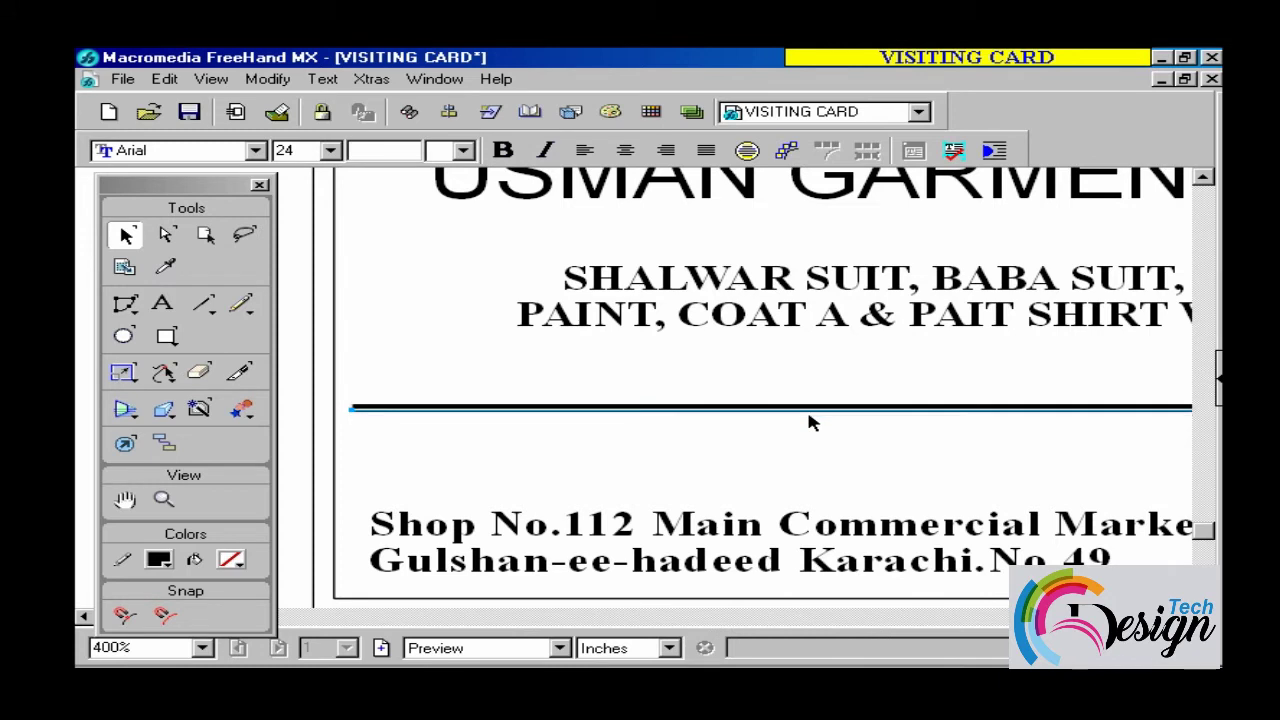
left_click(476, 376)
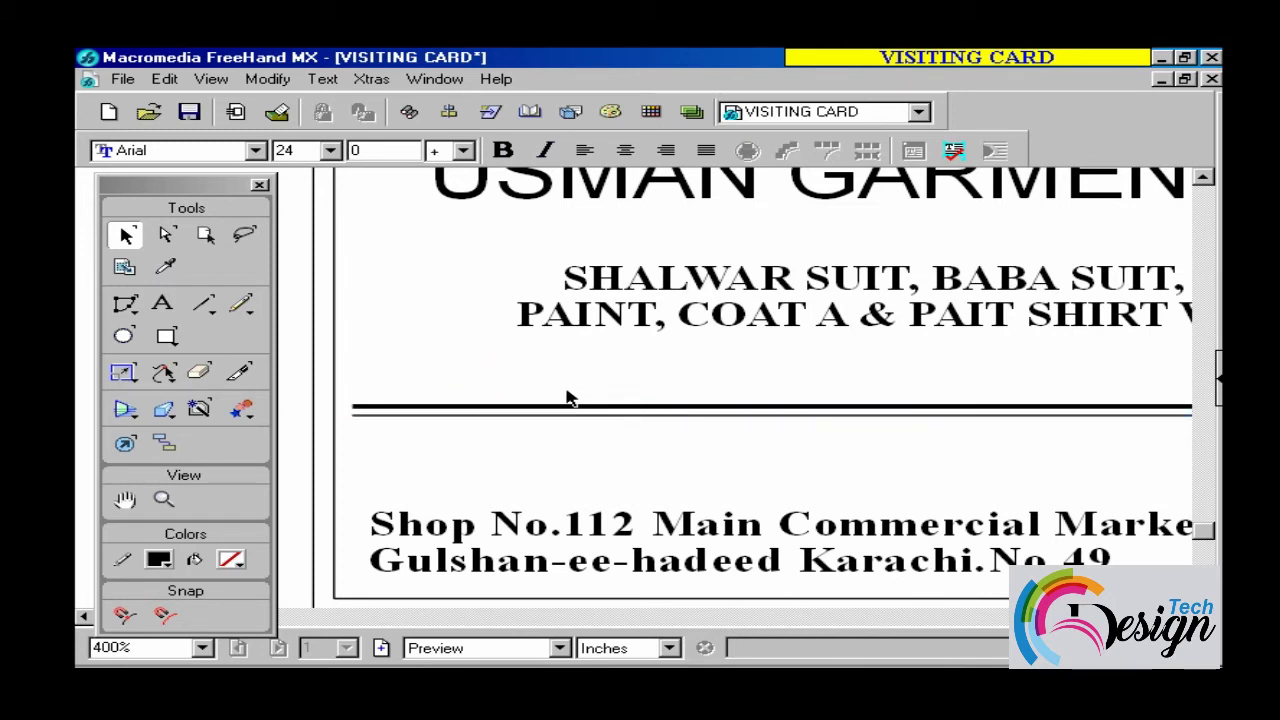
left_click_drag(534, 391, 540, 440)
Turn on Contact sensitive selection in the Pointer tool preferences.
double_click(122, 236)
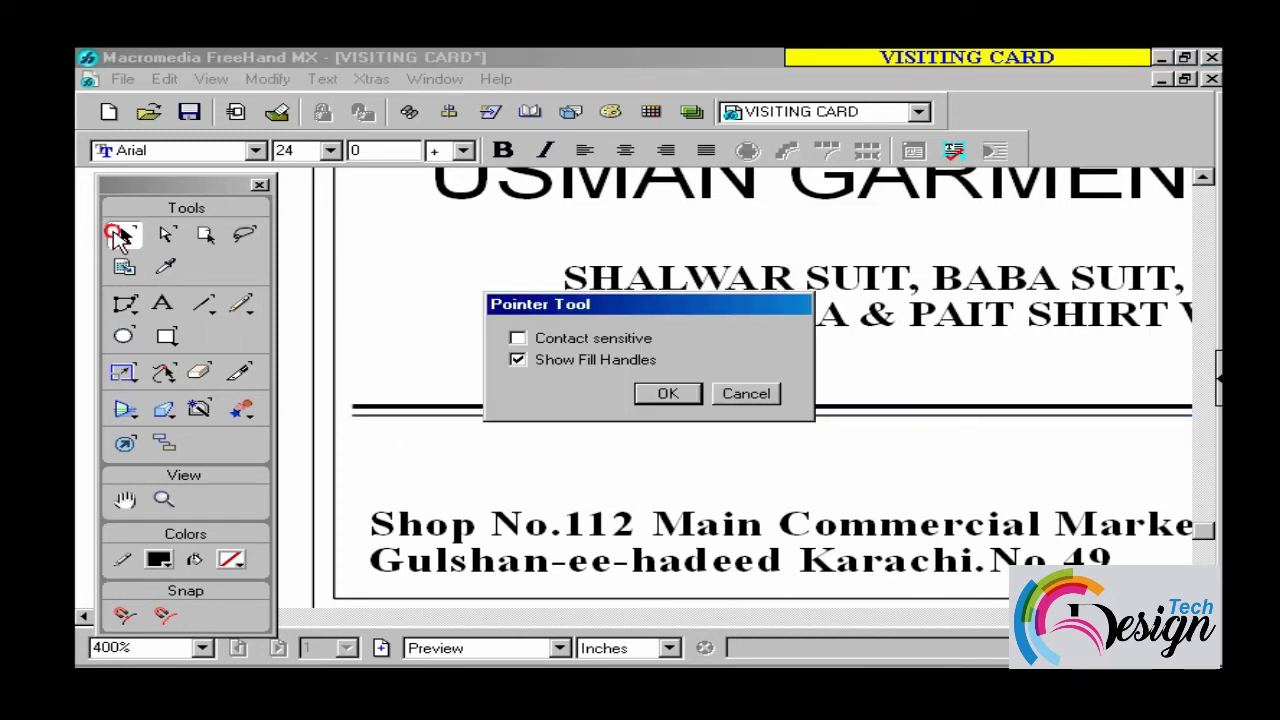
left_click(517, 338)
left_click(662, 394)
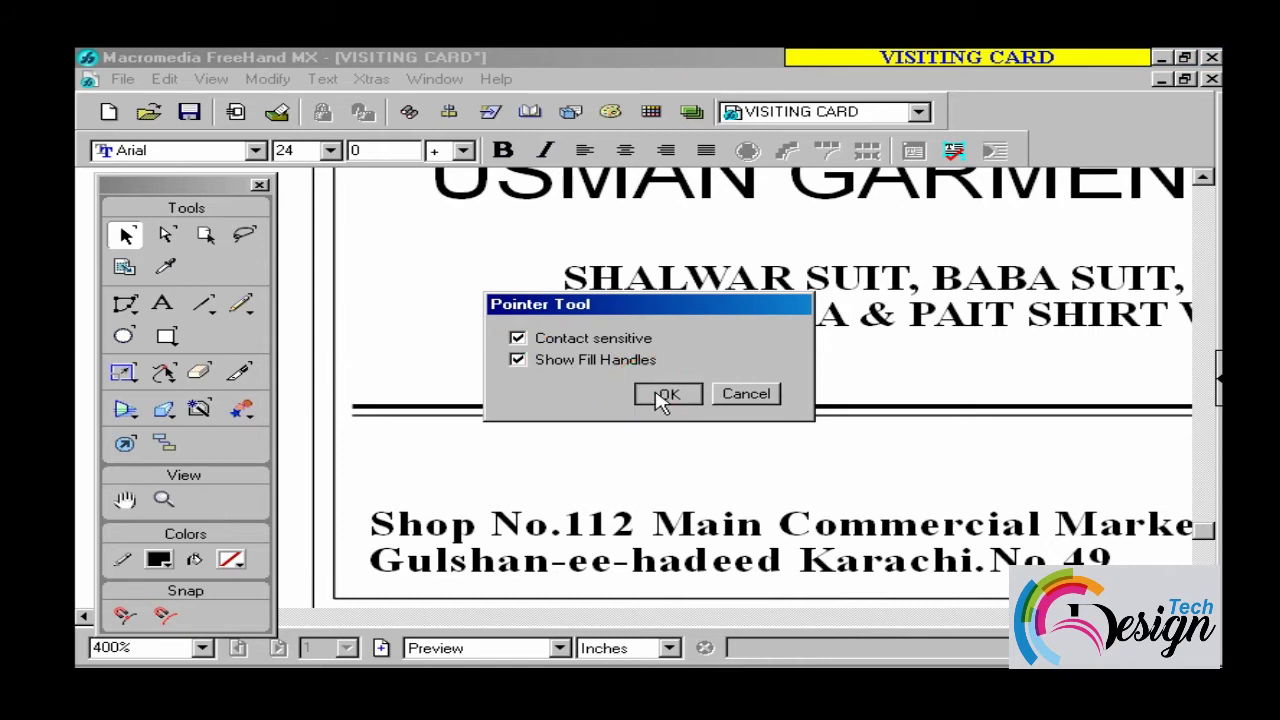
Select the double line and move it down toward the address.
left_click_drag(655, 386, 657, 442)
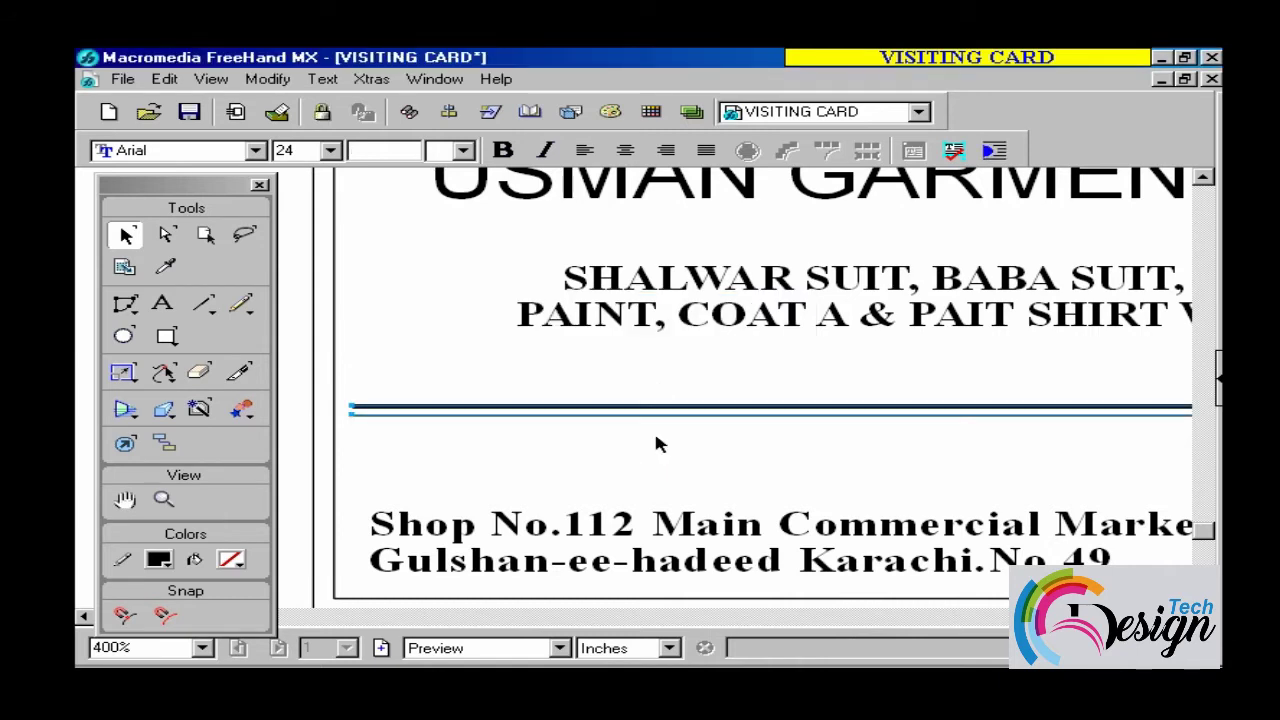
left_click(656, 438)
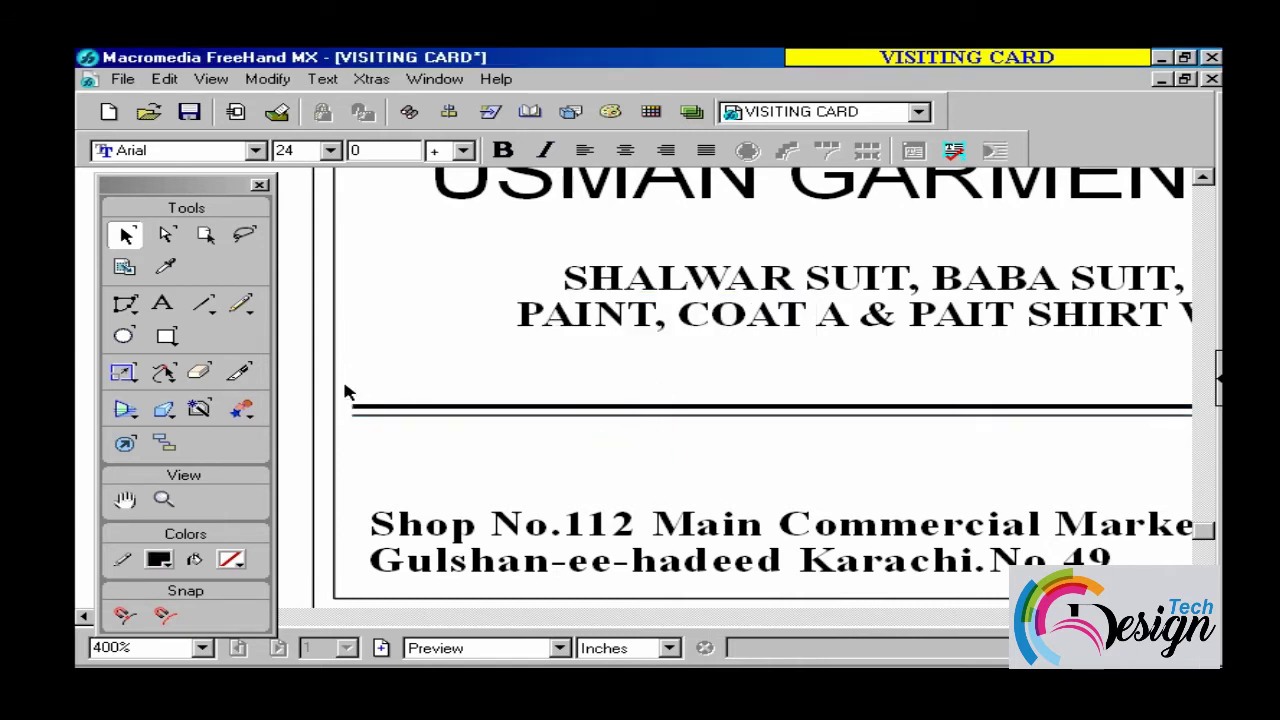
left_click_drag(466, 409, 480, 466)
Zoom in on the card's lower part and position the address just below the double line.
left_click(560, 451, "ctrl+alt")
left_click(610, 420, "ctrl+alt")
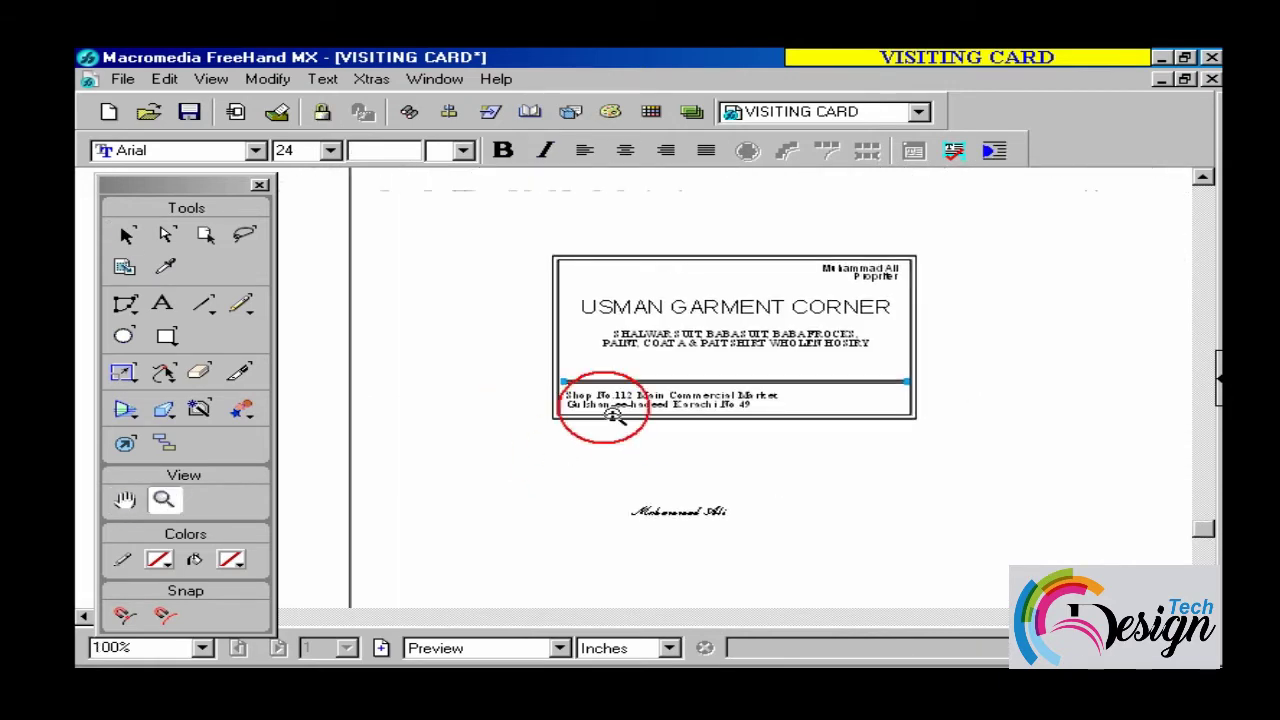
left_click_drag(490, 340, 937, 443)
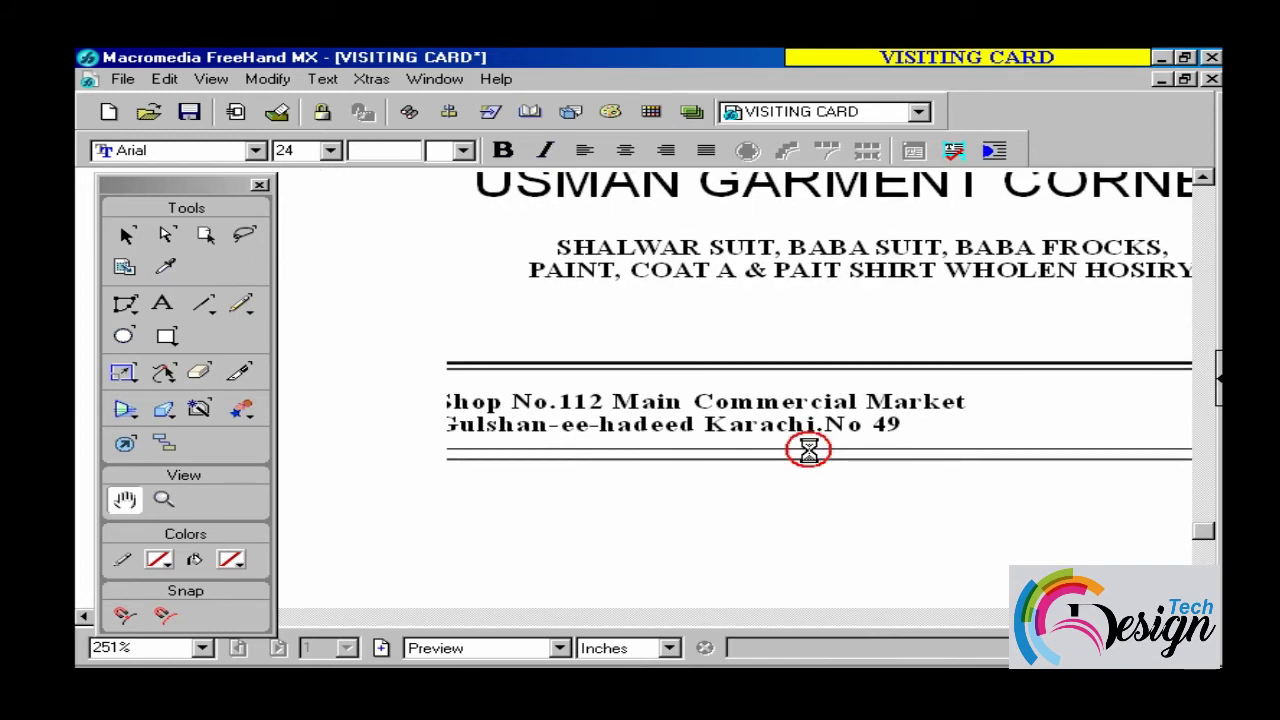
left_click_drag(566, 433, 556, 432)
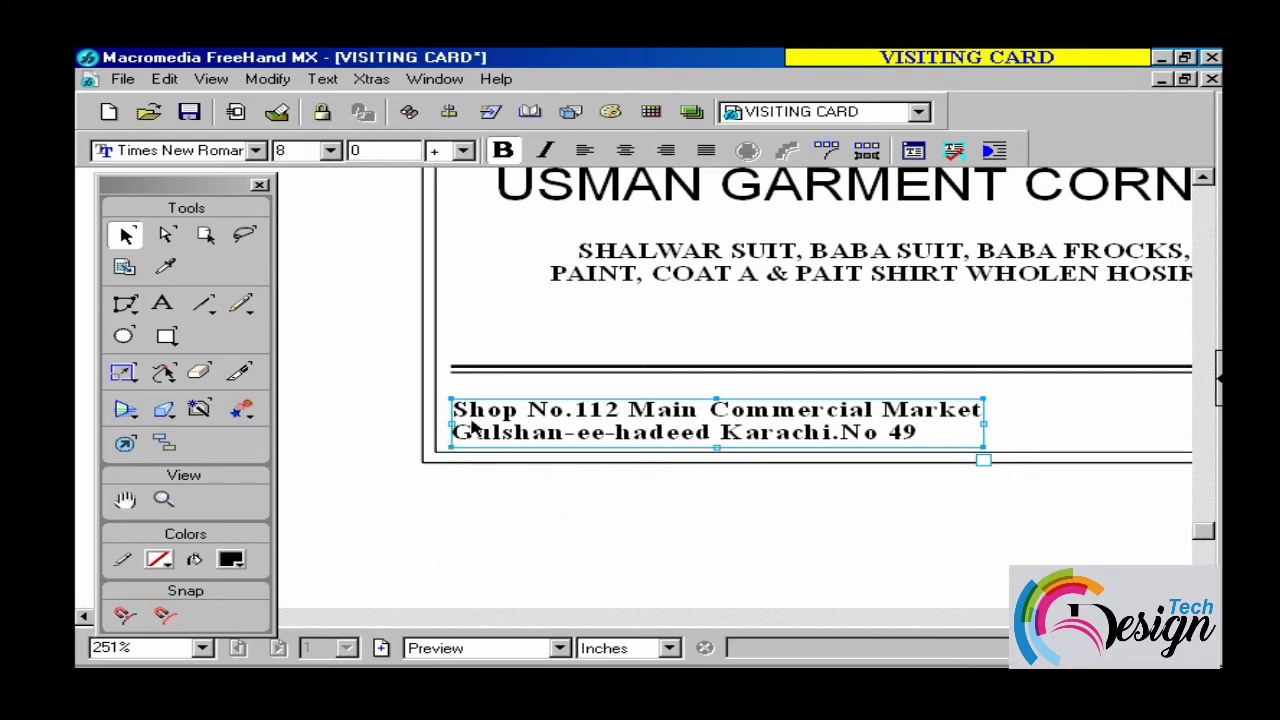
left_click_drag(463, 423, 487, 413)
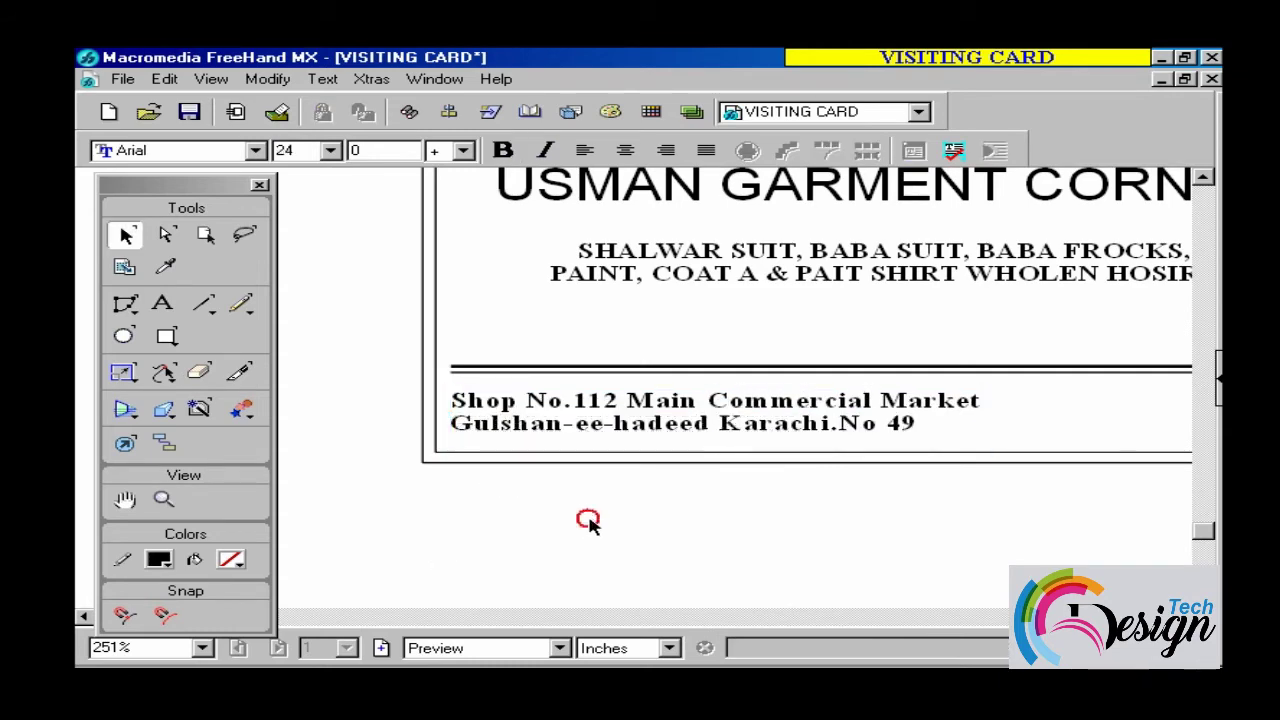
Correct the address to Gulshan-e-hadeed and set the view to 200%.
left_click_drag(831, 386, 771, 457)
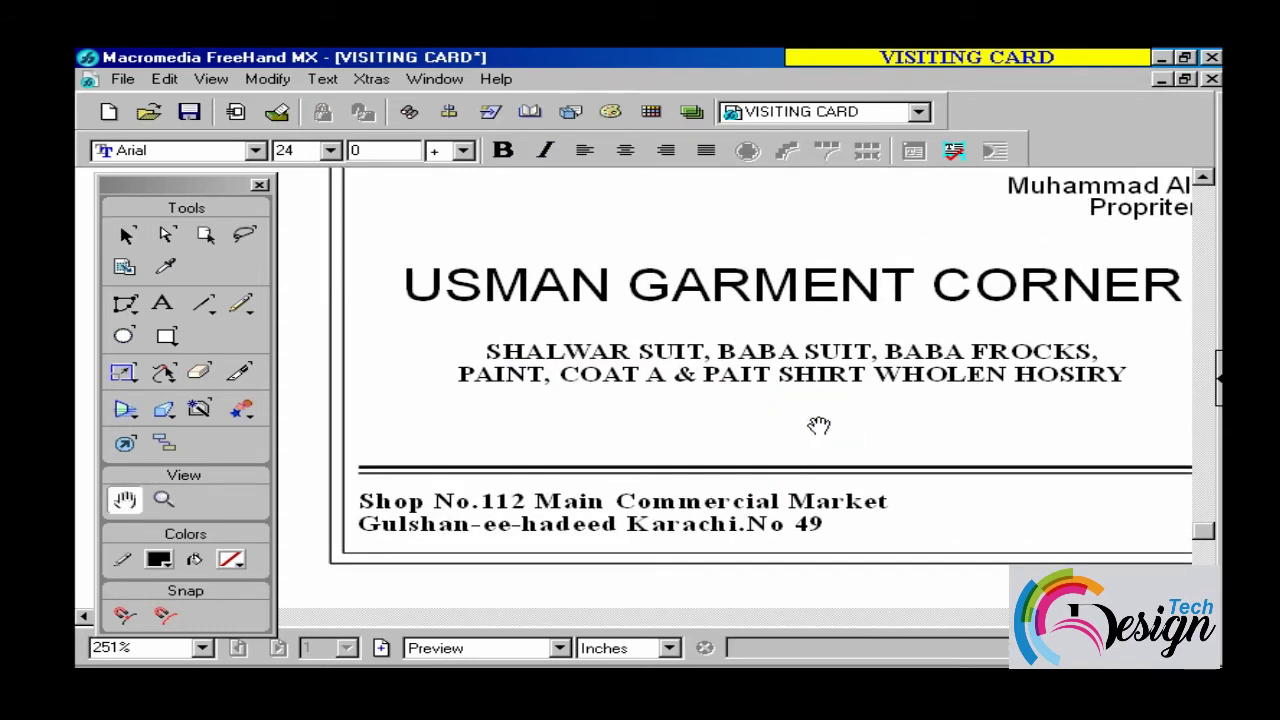
left_click(500, 530)
double_click(497, 524)
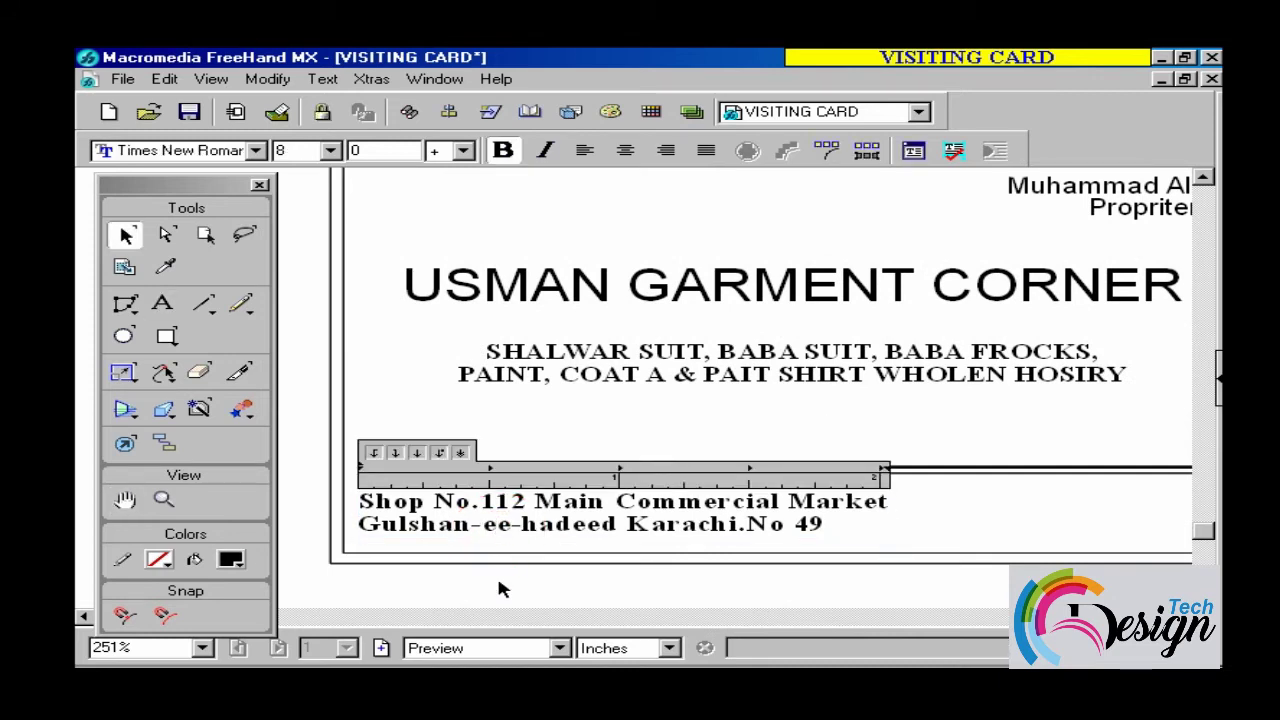
key("BackSpace")
left_click(510, 612)
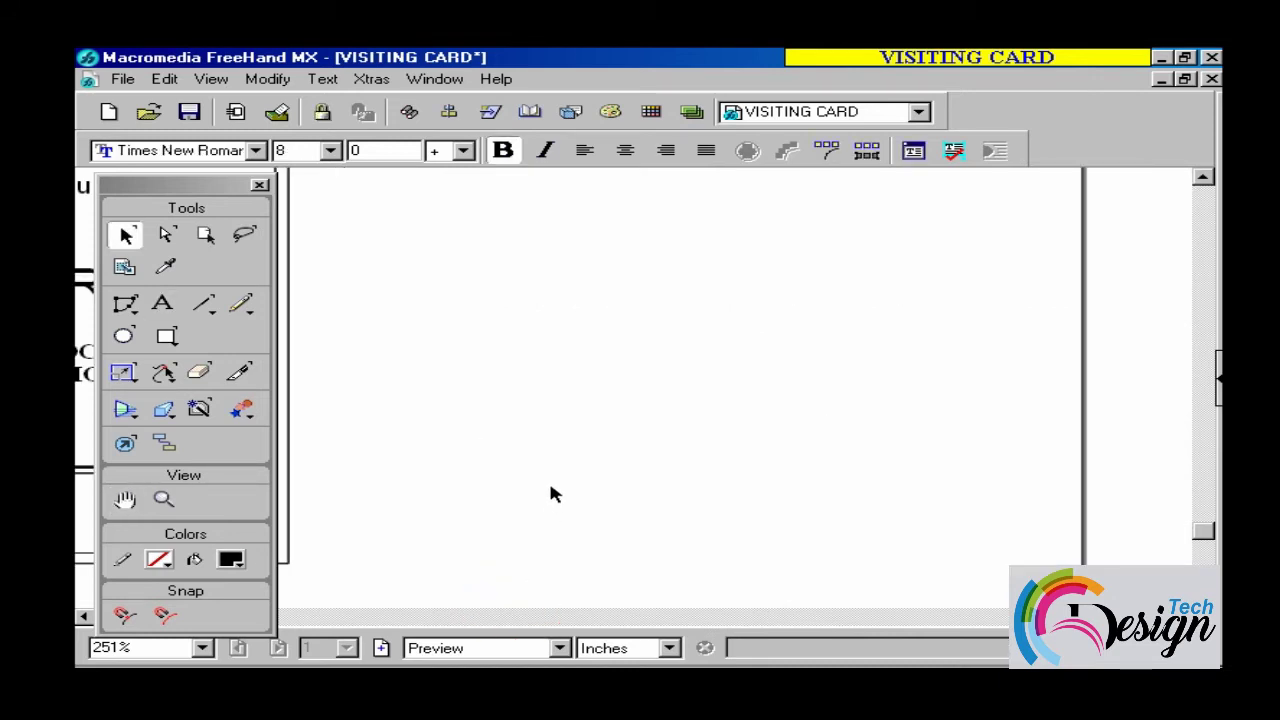
left_click(414, 514, "ctrl+alt")
mouse_move(403, 446)
left_mouse_down()
mouse_move(483, 443)
mouse_move(737, 524)
left_mouse_up()
Set the USMAN GARMENT CORNER title in the Alexandre font and nudge it down-right.
key("v")
left_click(620, 330)
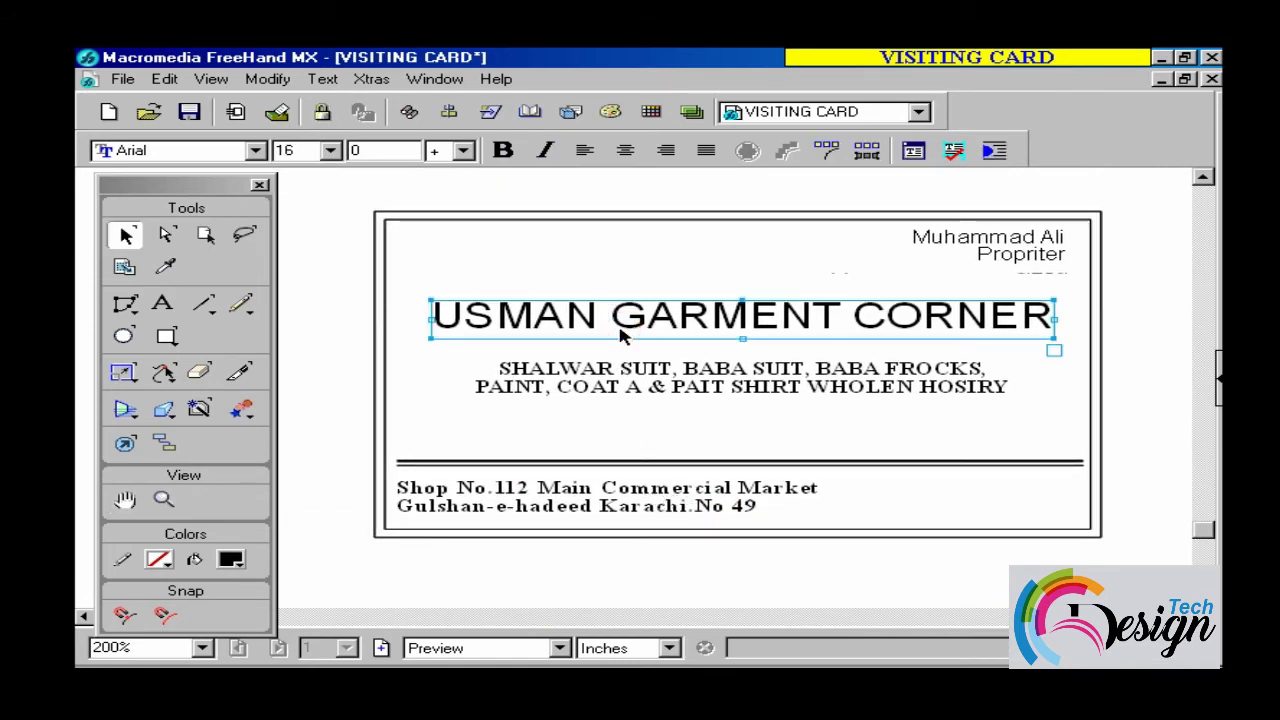
left_click(207, 150)
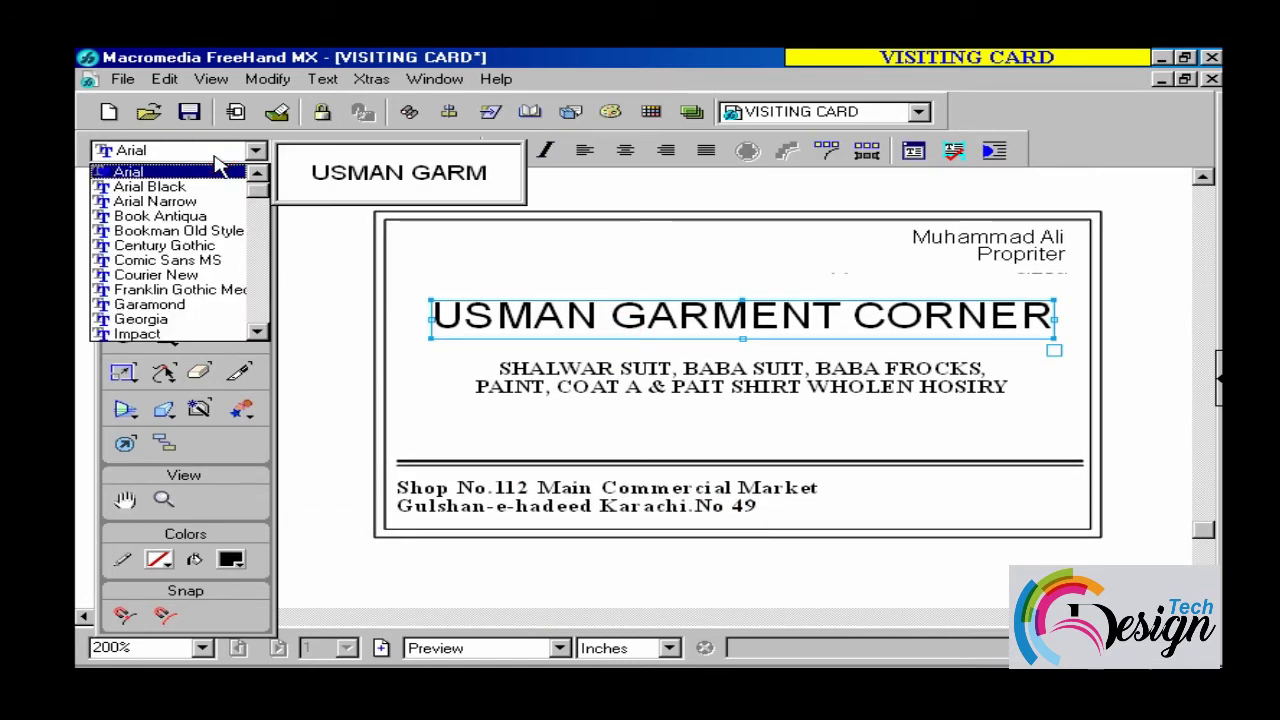
key("Down")
key("Down")
key("Down")
key("Down")
key("Down")
key("Up")
key("Up")
key("Up")
key("Up")
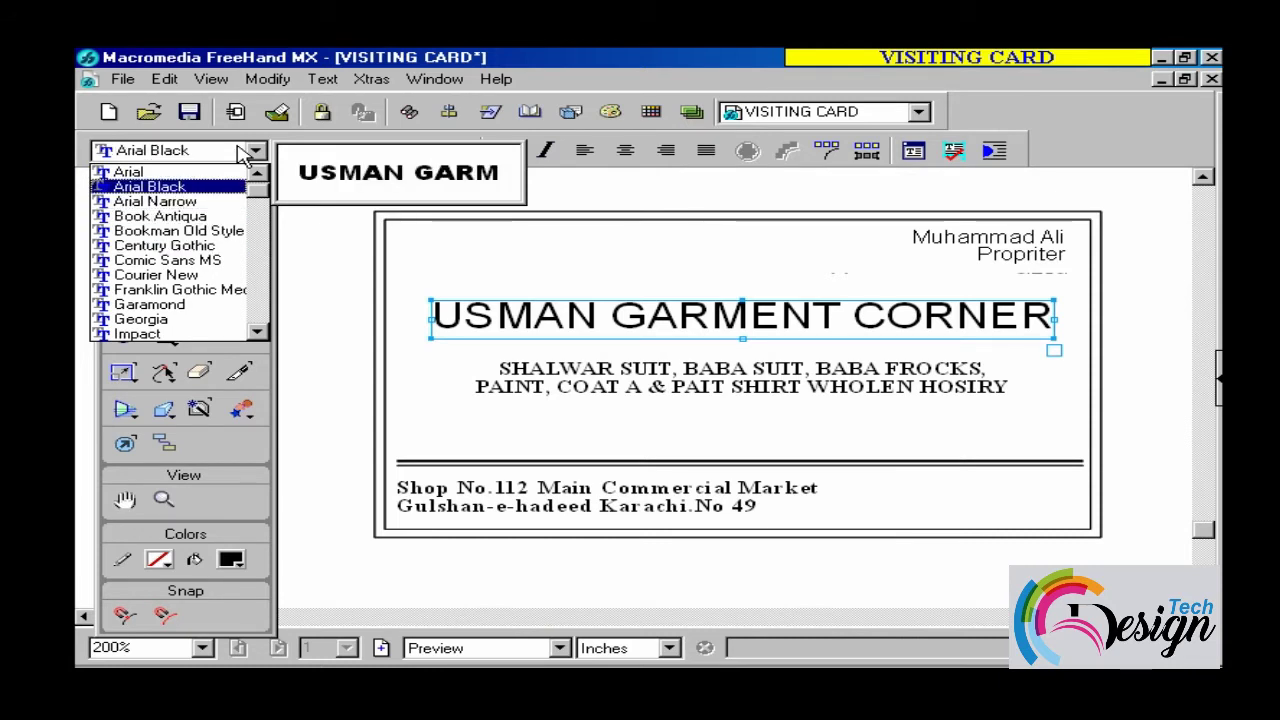
key("Up")
key("Up")
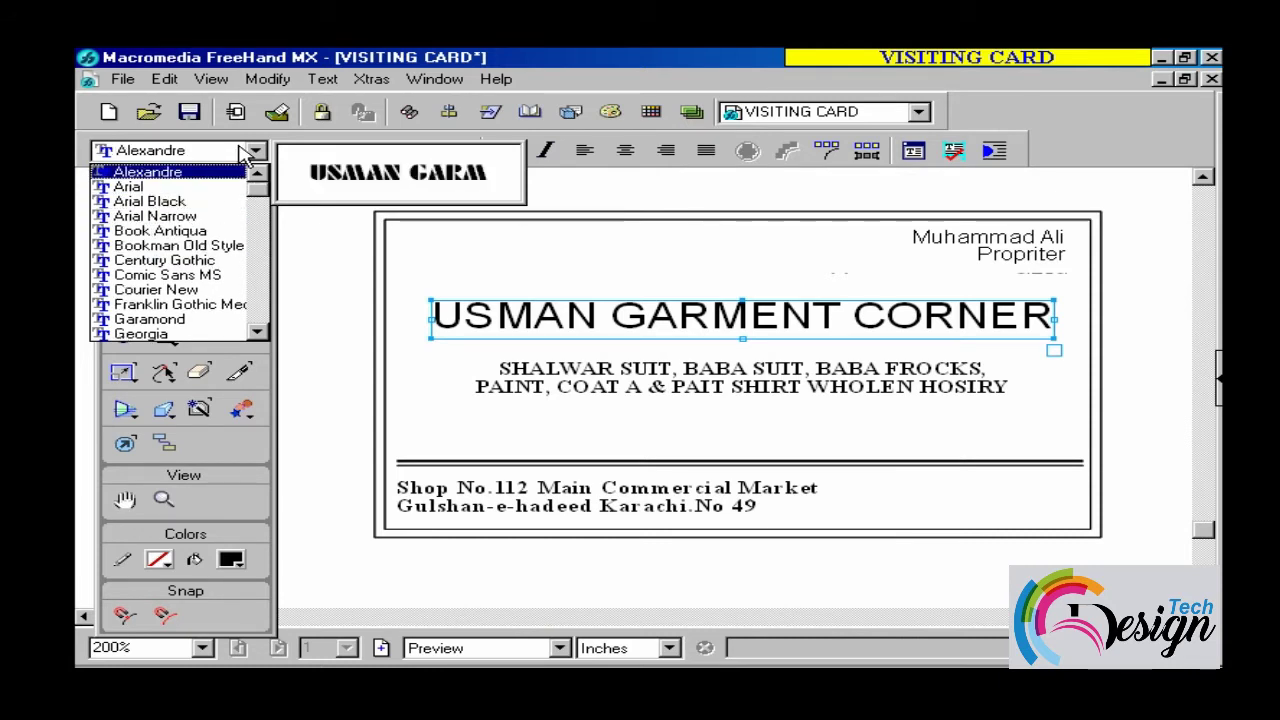
key("Return")
left_click_drag(569, 325, 592, 376)
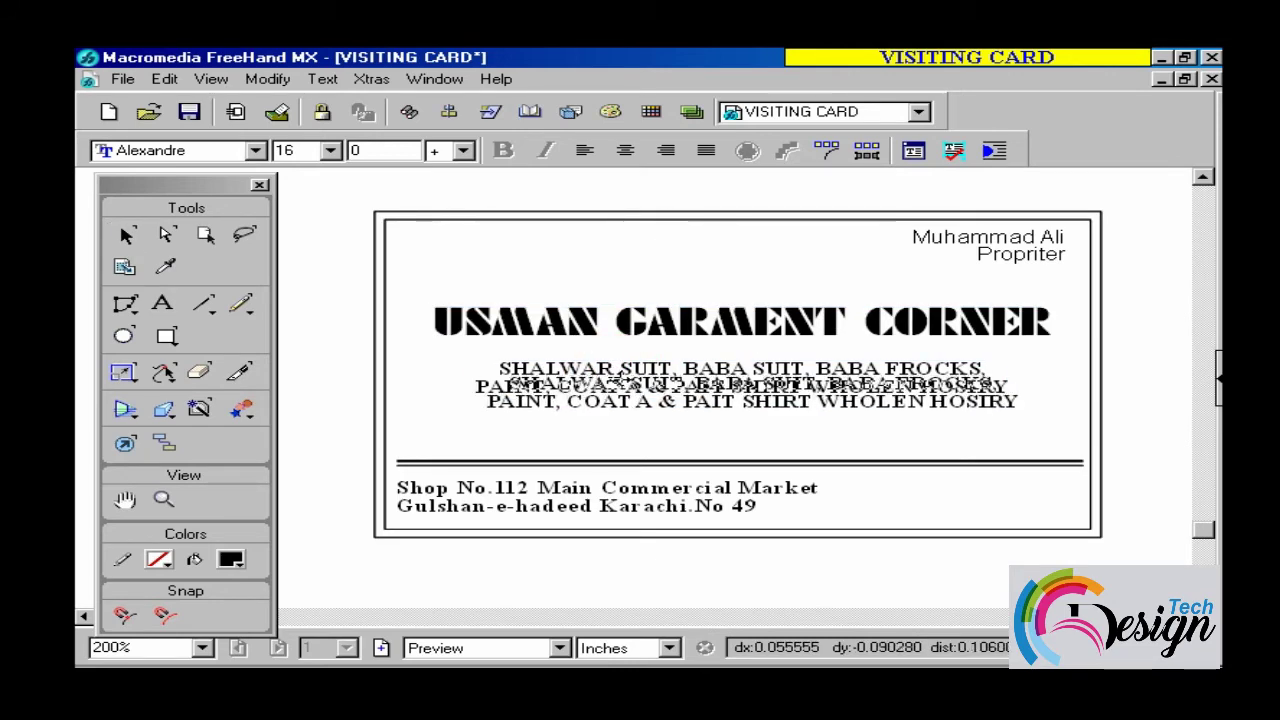
Draw a rounded rectangle around the product list.
left_click(166, 336)
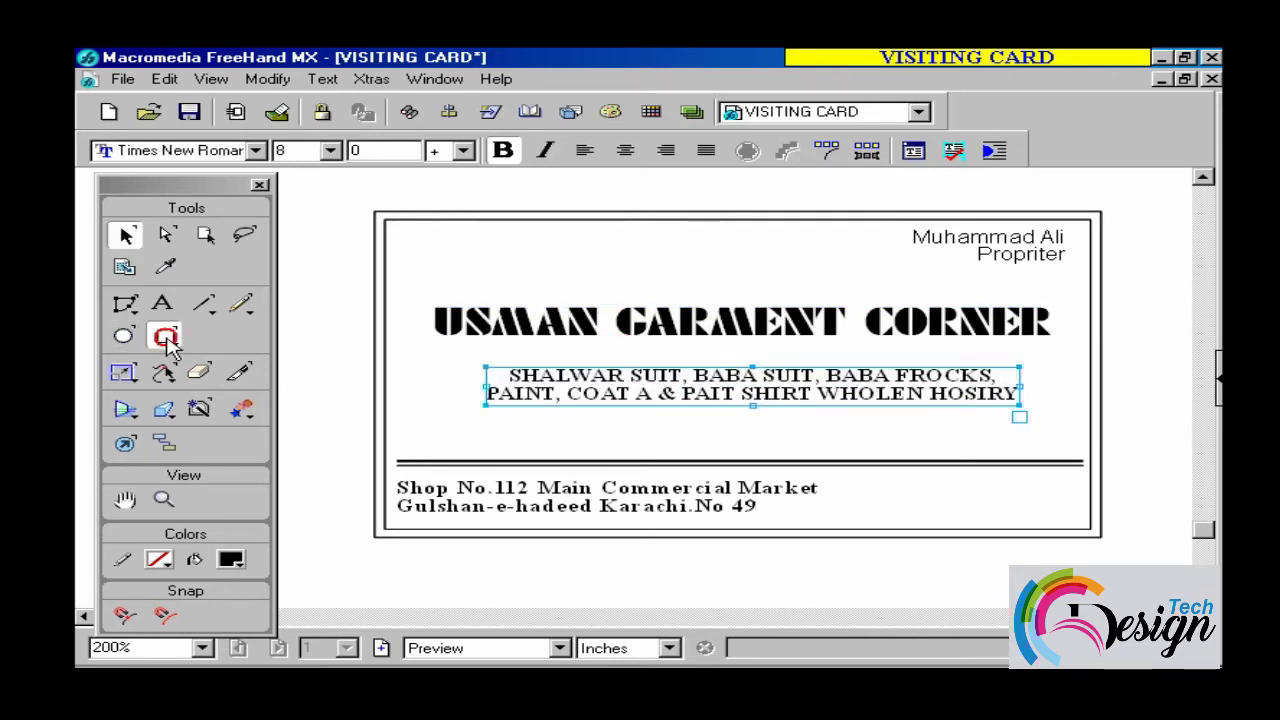
left_click_drag(458, 357, 1038, 414)
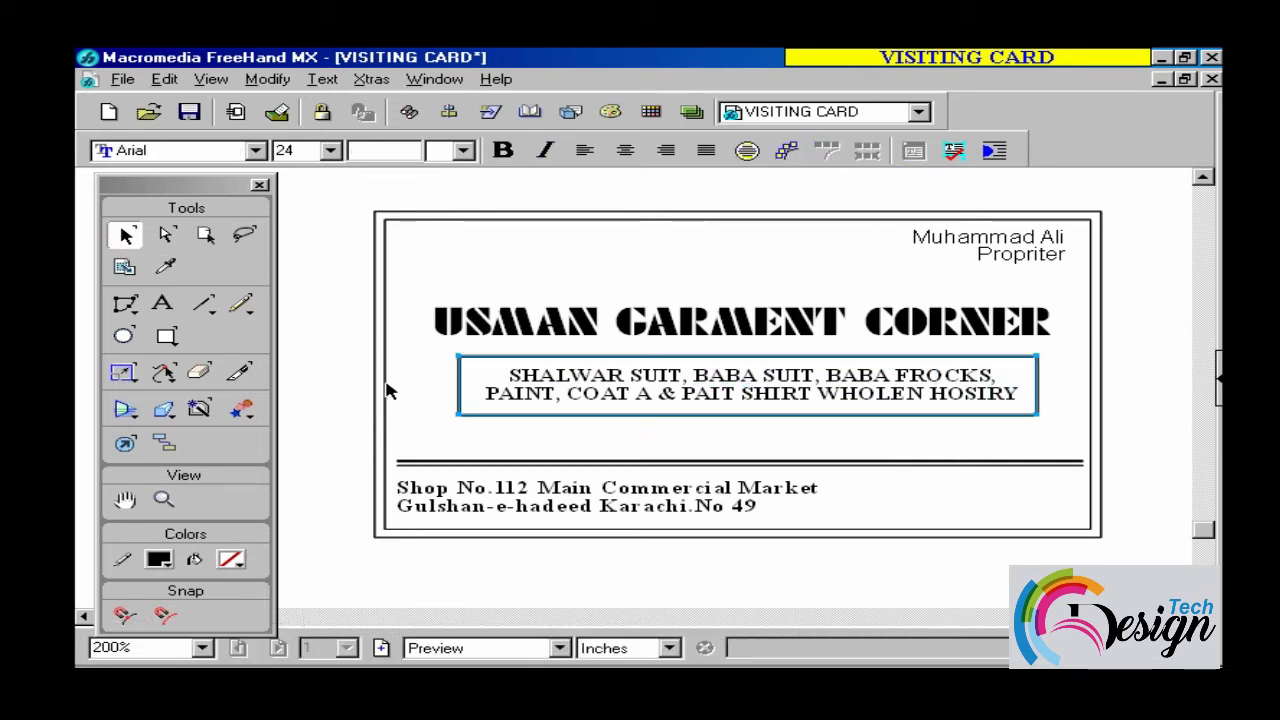
left_click(479, 347)
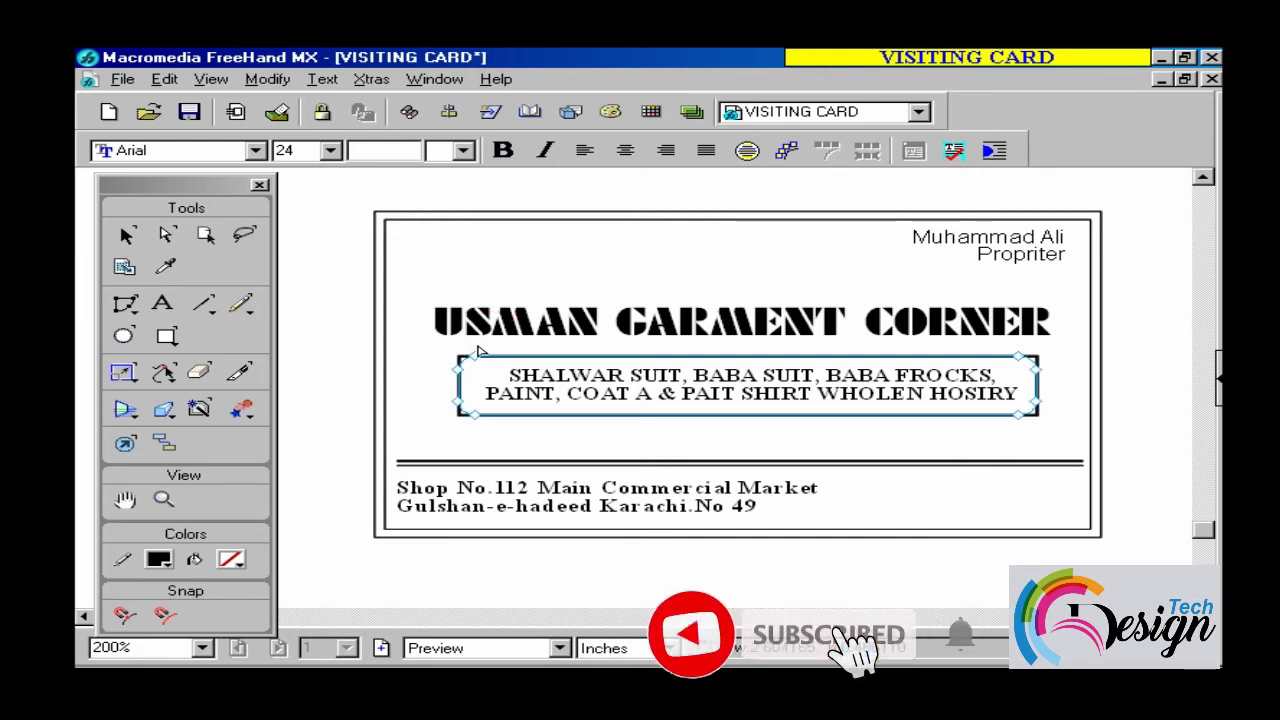
key("v")
left_click(318, 352)
left_click(459, 370)
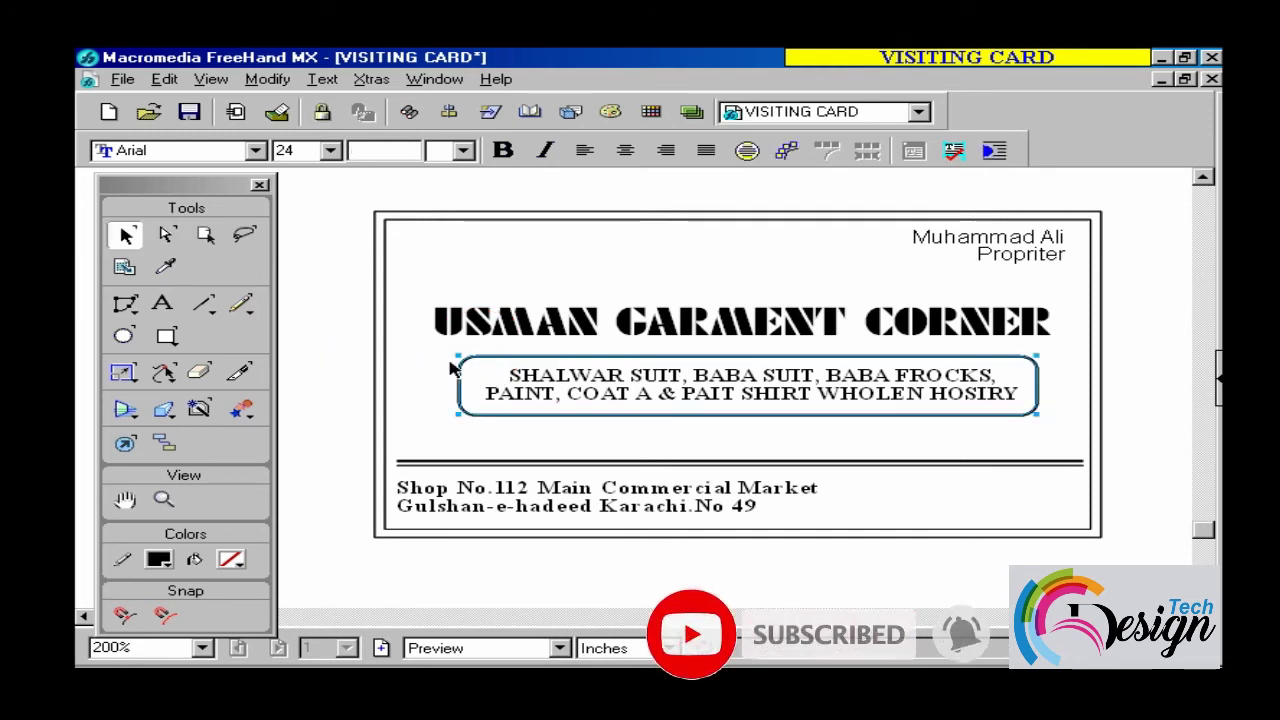
Duplicate the rounded rectangle, shift the copy slightly, and fill it black.
left_click(168, 80)
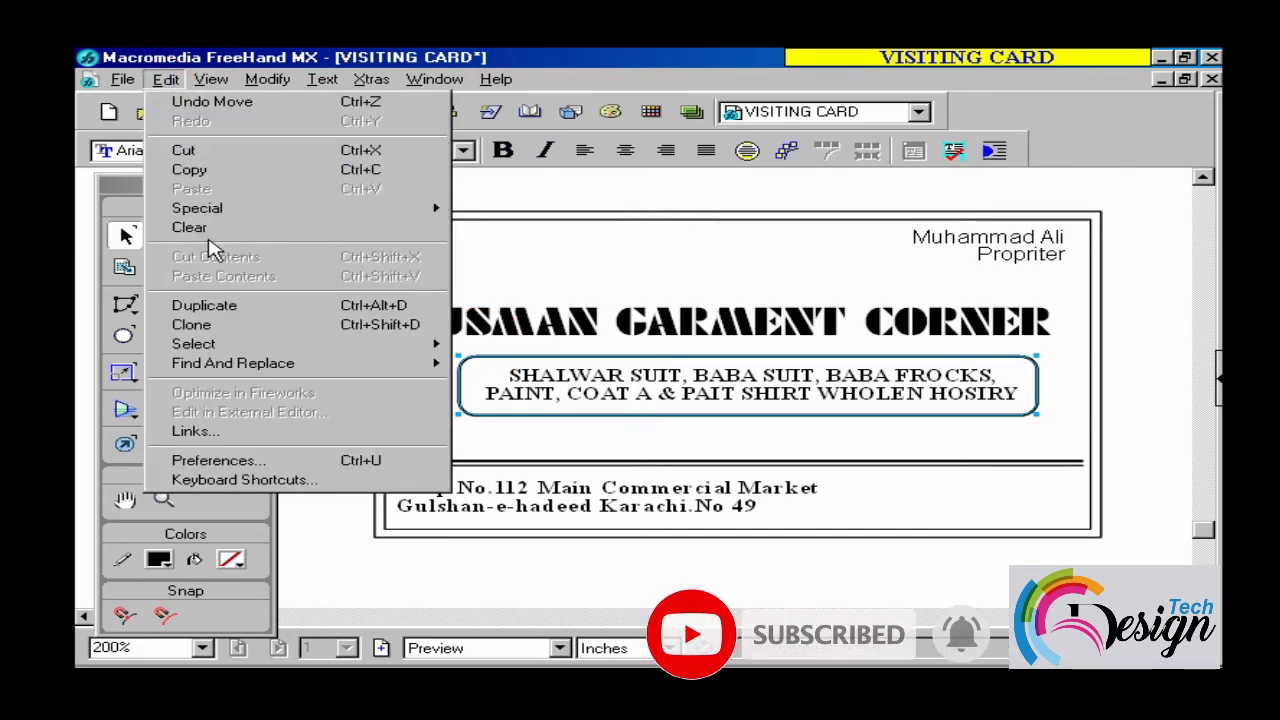
left_click(191, 305)
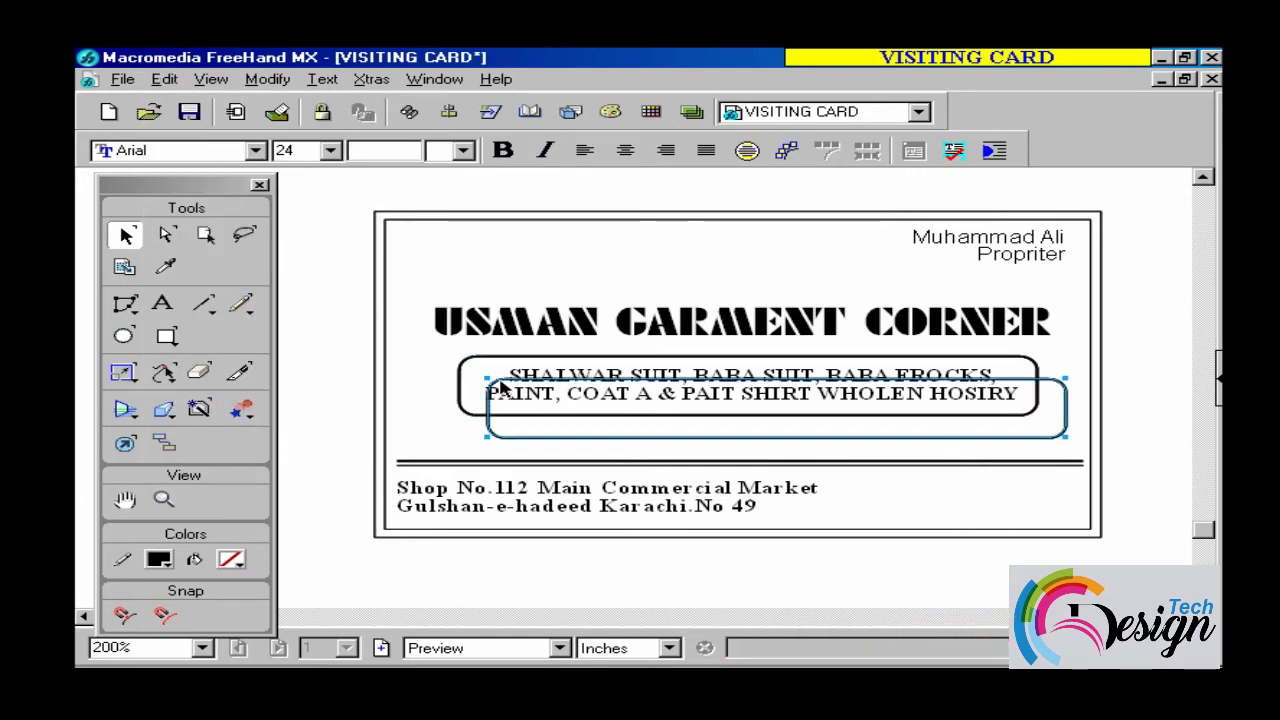
left_click_drag(490, 393, 465, 377)
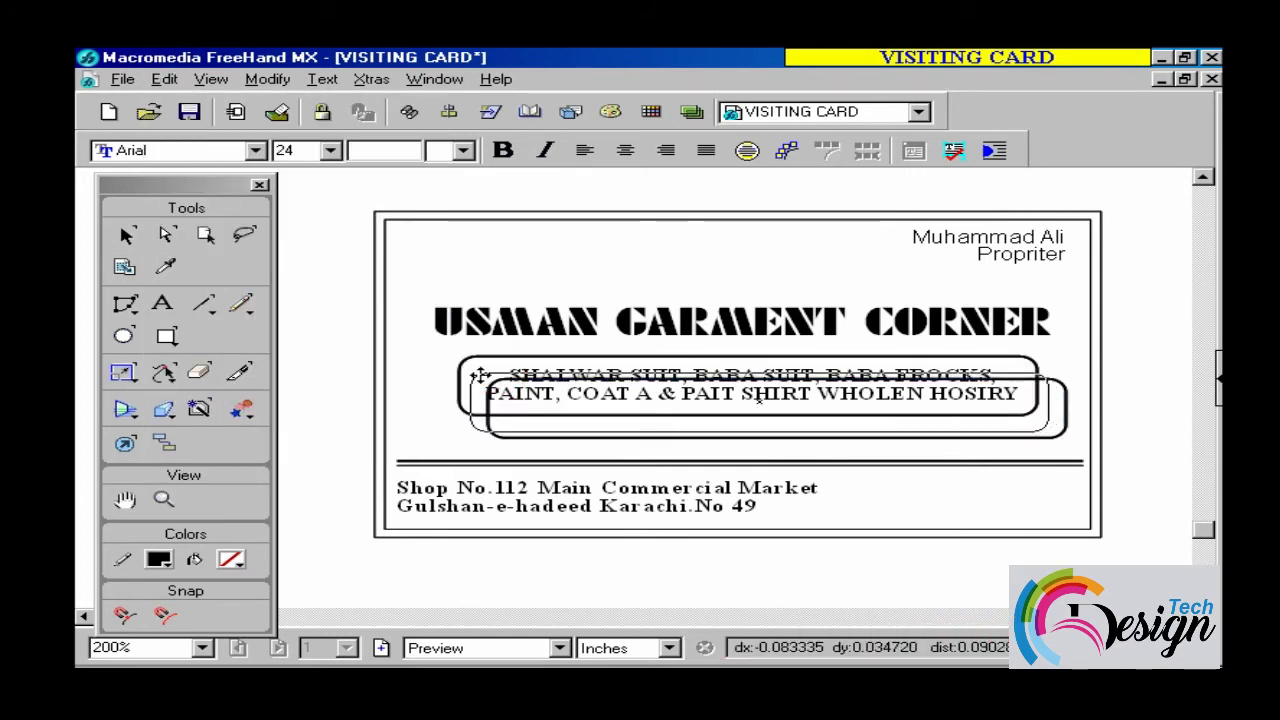
left_click(228, 560)
left_click(232, 400)
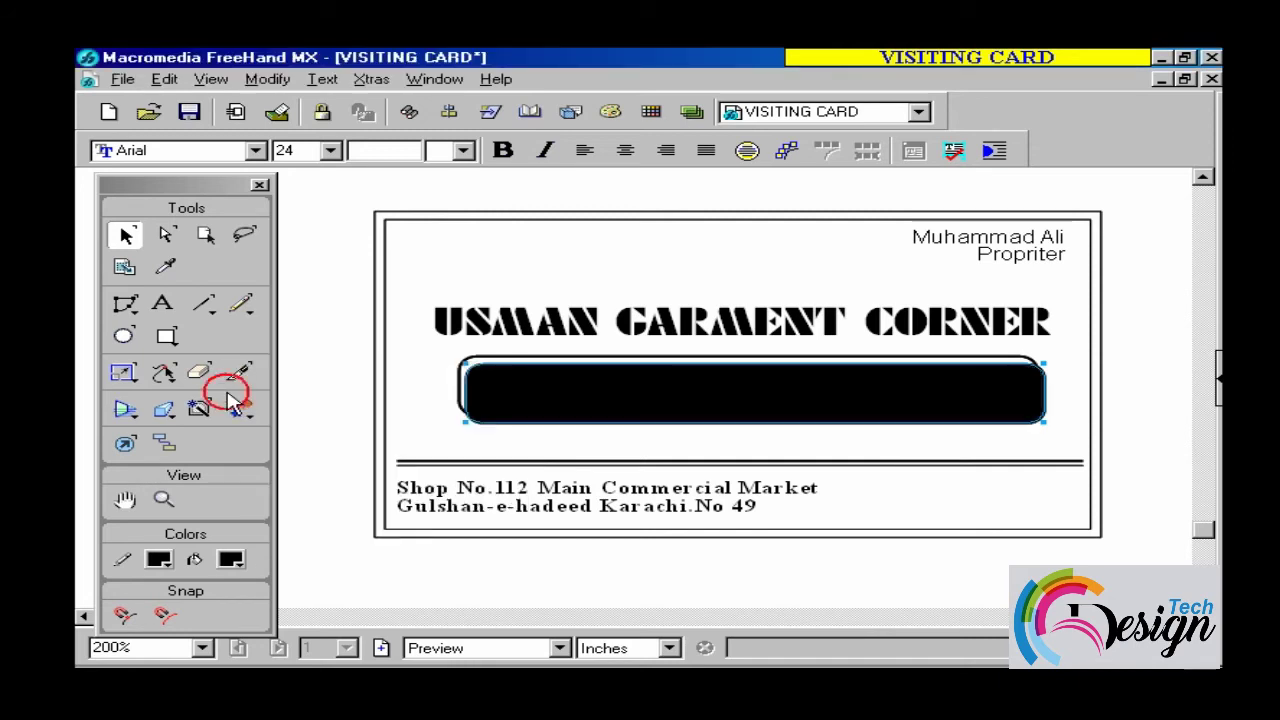
Fill the original rounded rectangle white.
left_click(534, 357)
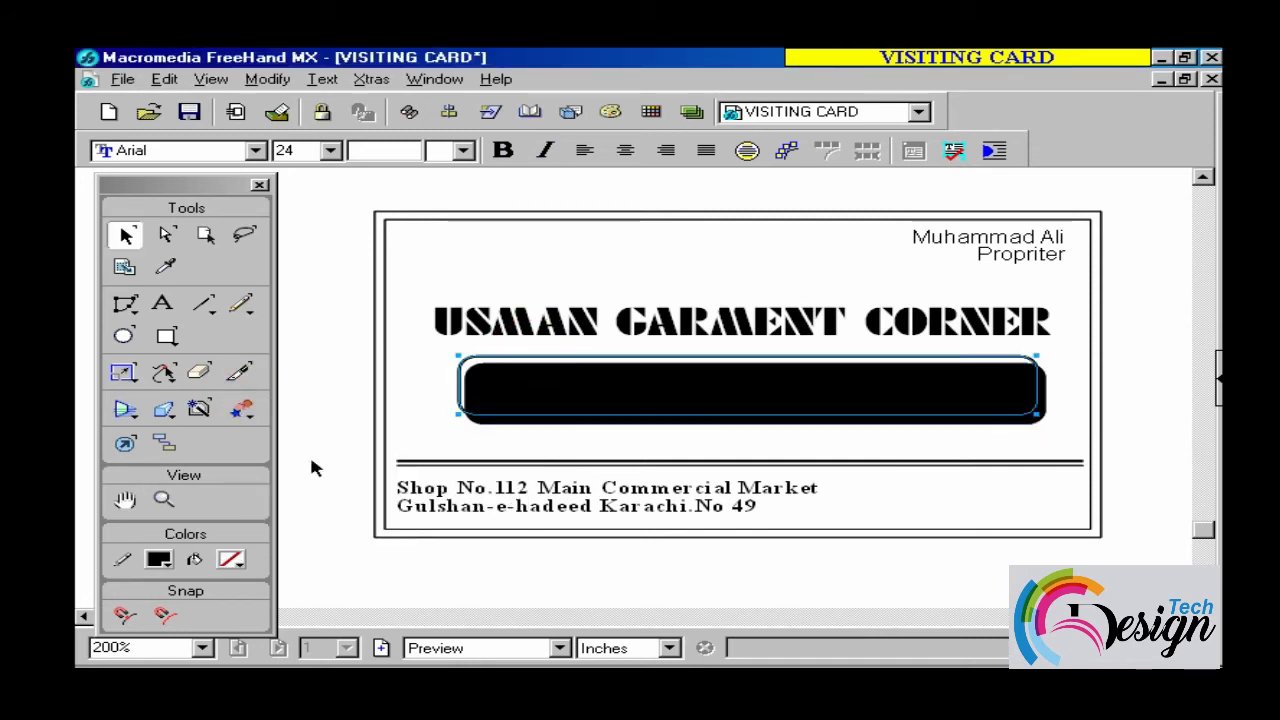
left_click(228, 560)
left_click(245, 462)
Send the black rounded rectangle back one level behind the white one.
left_click(491, 430)
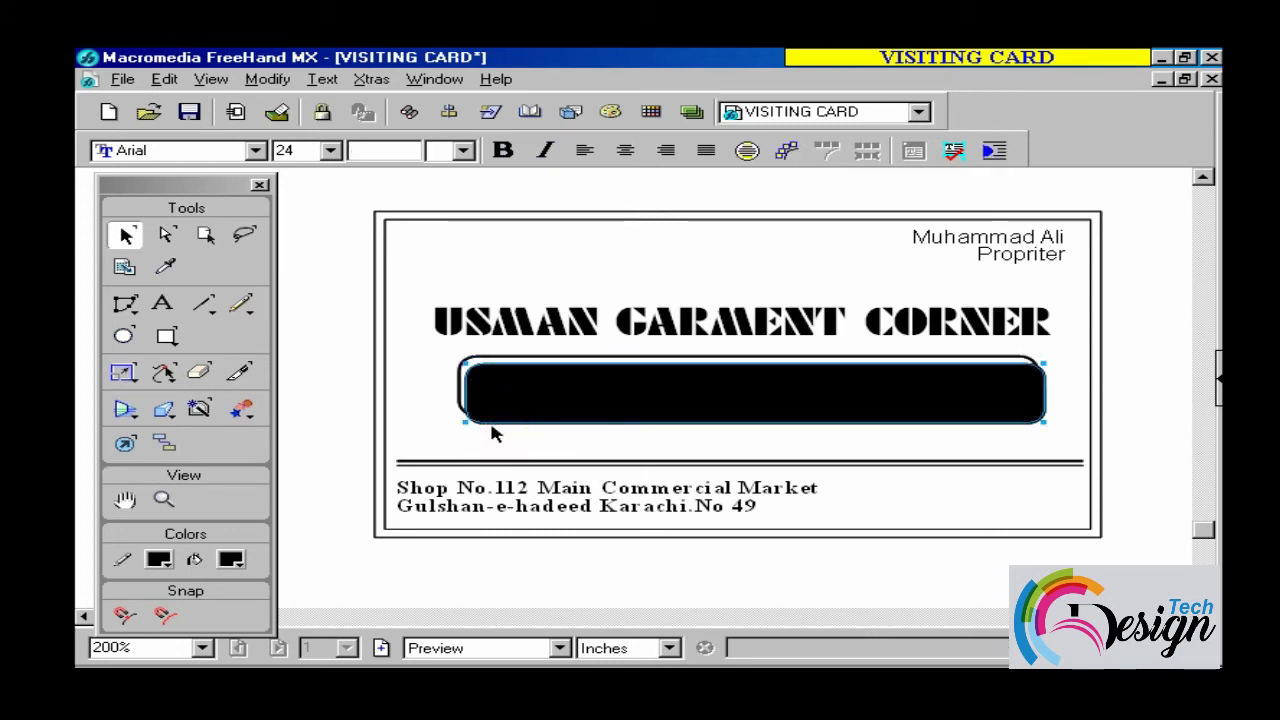
right_click(497, 432)
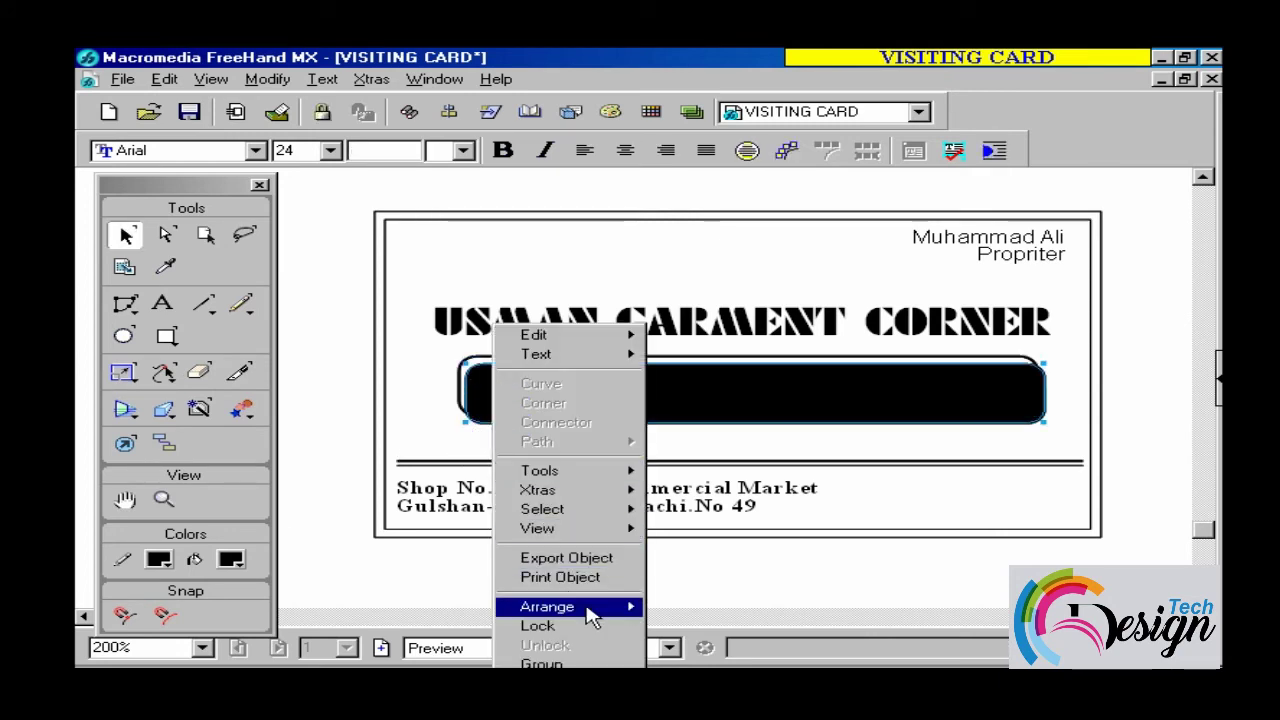
mouse_move(547, 606)
left_click(774, 645)
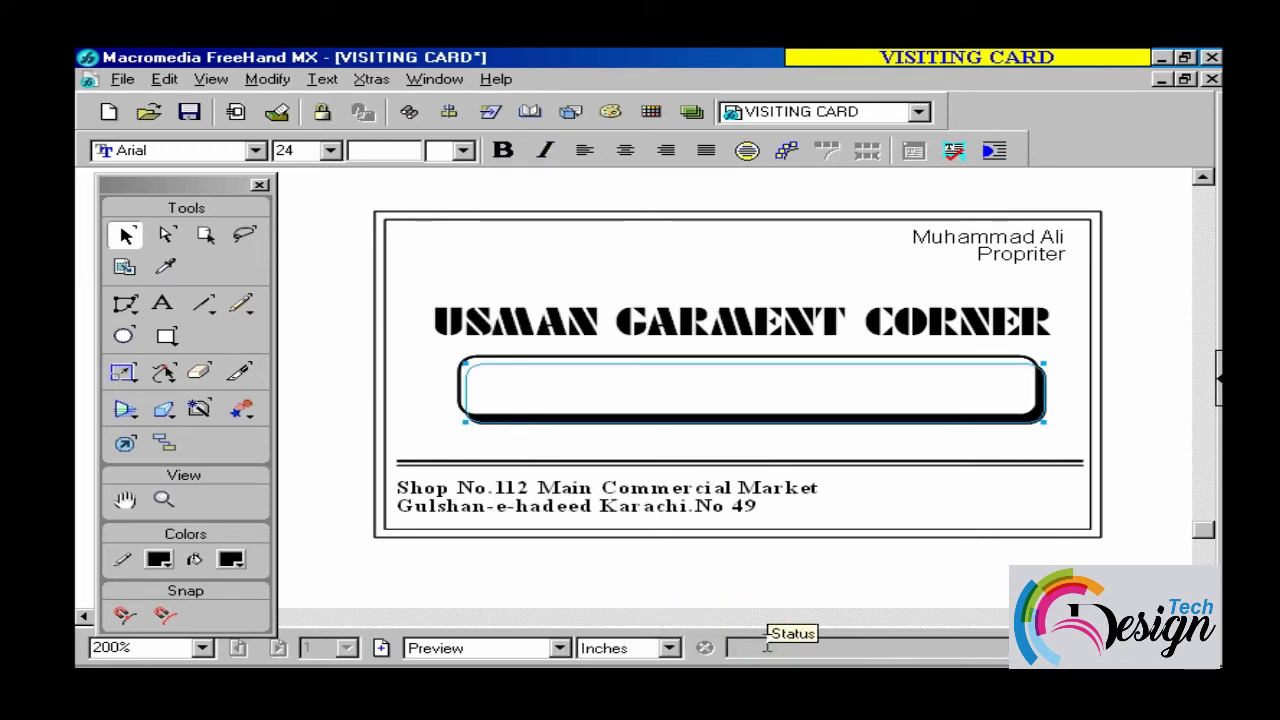
Move both boxes right and bring the product list text to the front.
left_click(483, 375)
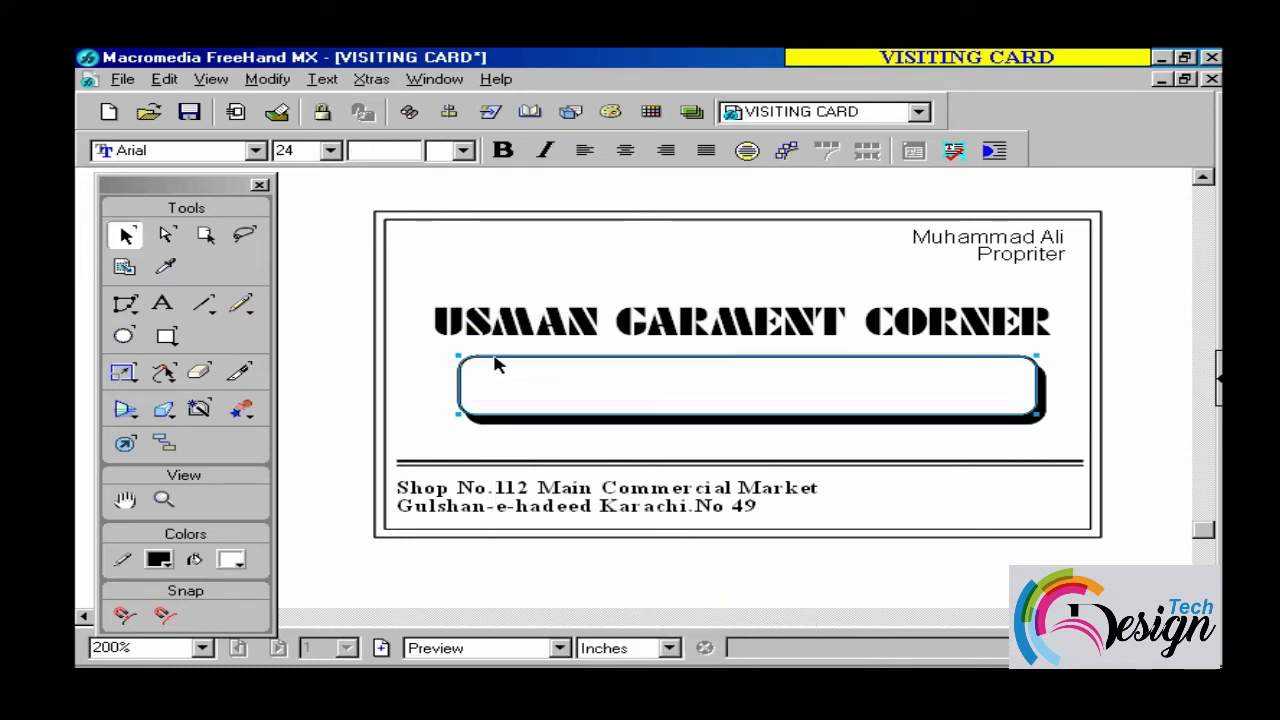
left_click(504, 421, "shift")
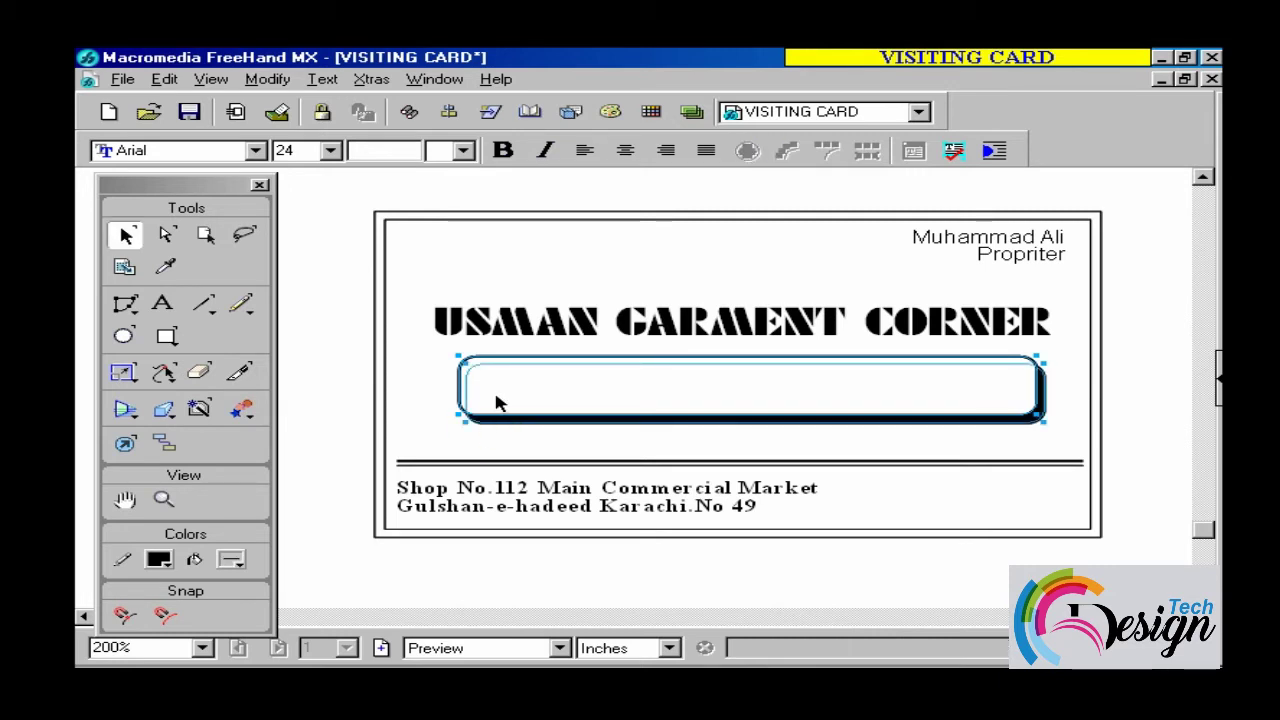
left_click_drag(499, 403, 573, 403)
left_click(500, 394)
right_click(505, 405)
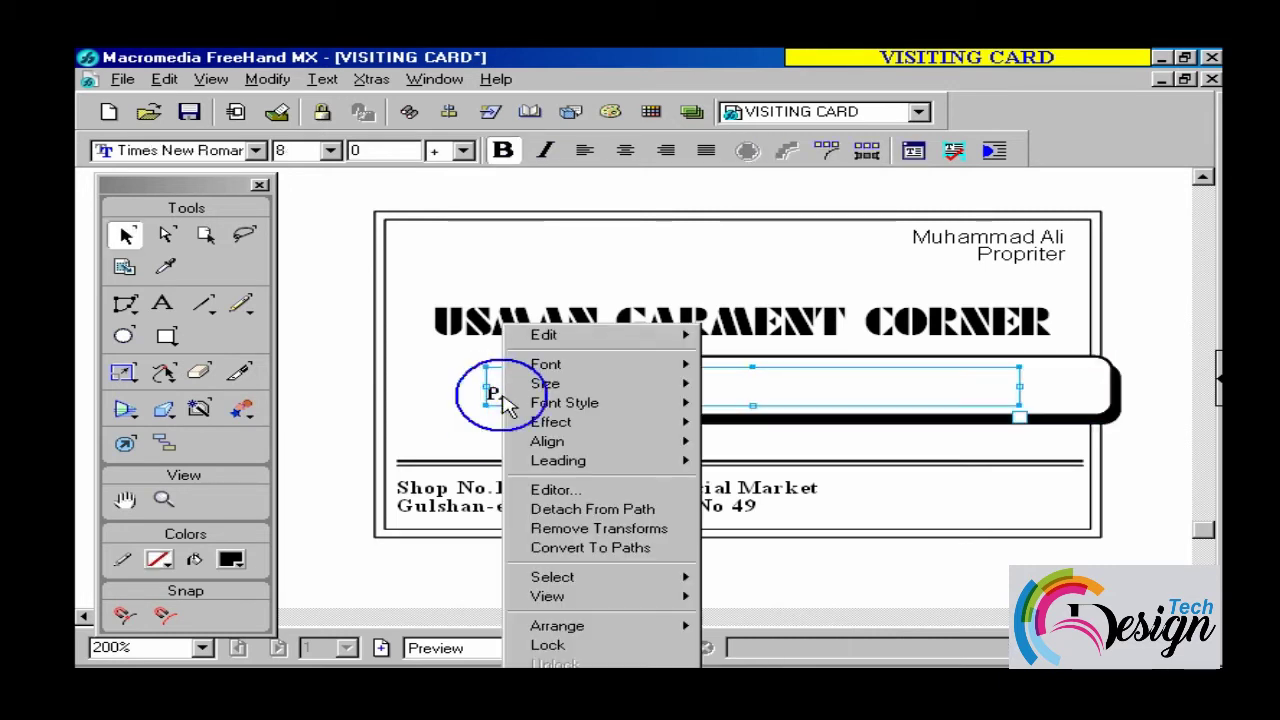
mouse_move(558, 625)
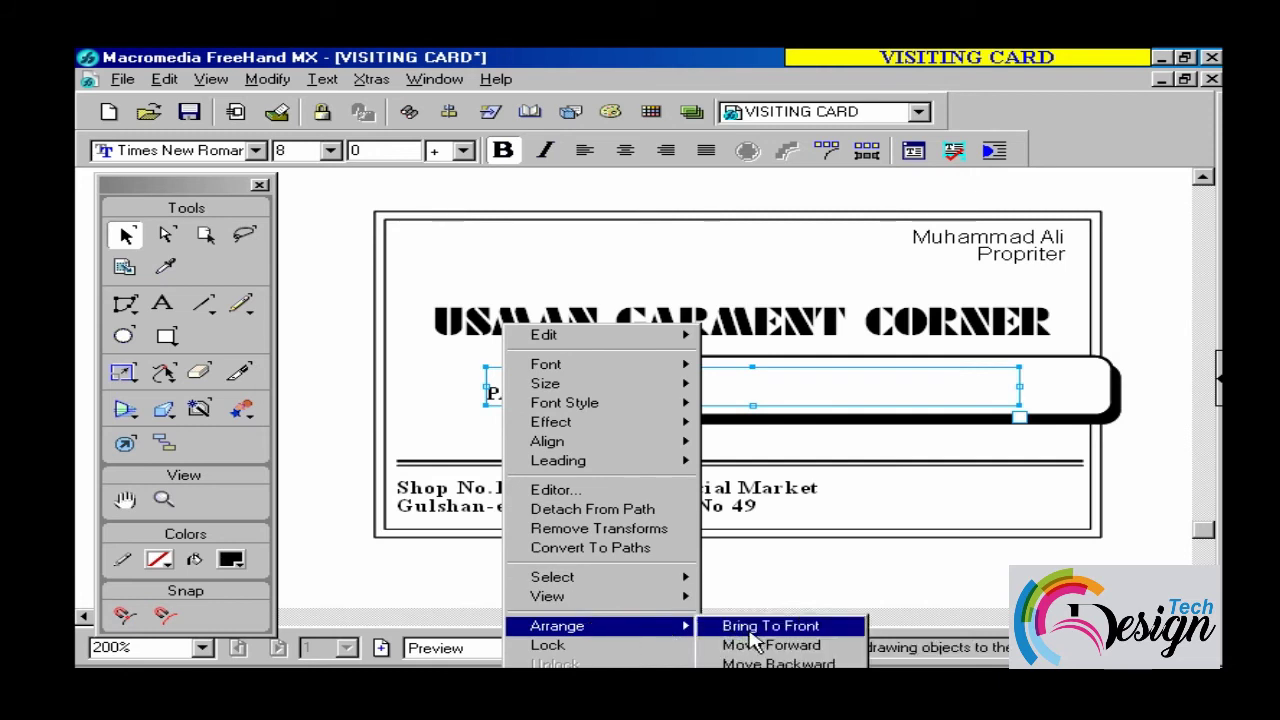
left_click(752, 632)
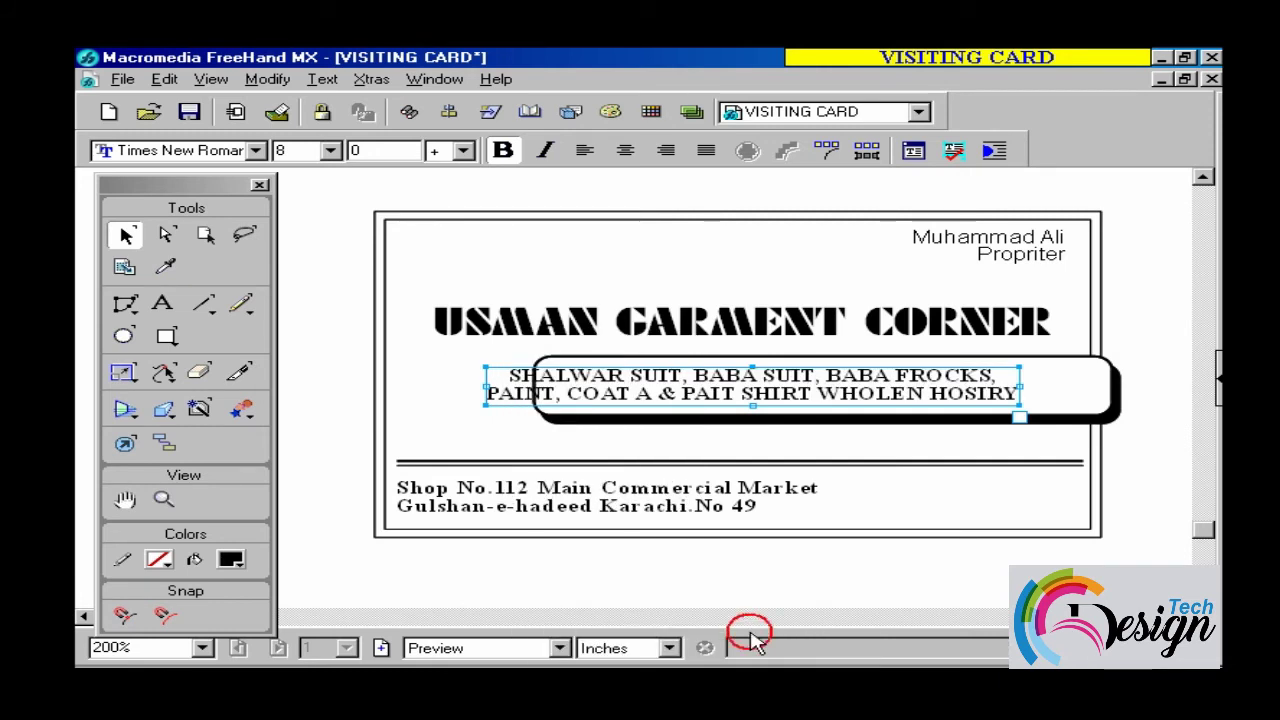
Select both rounded rectangles and group them.
left_click(1118, 385)
left_click(1090, 362)
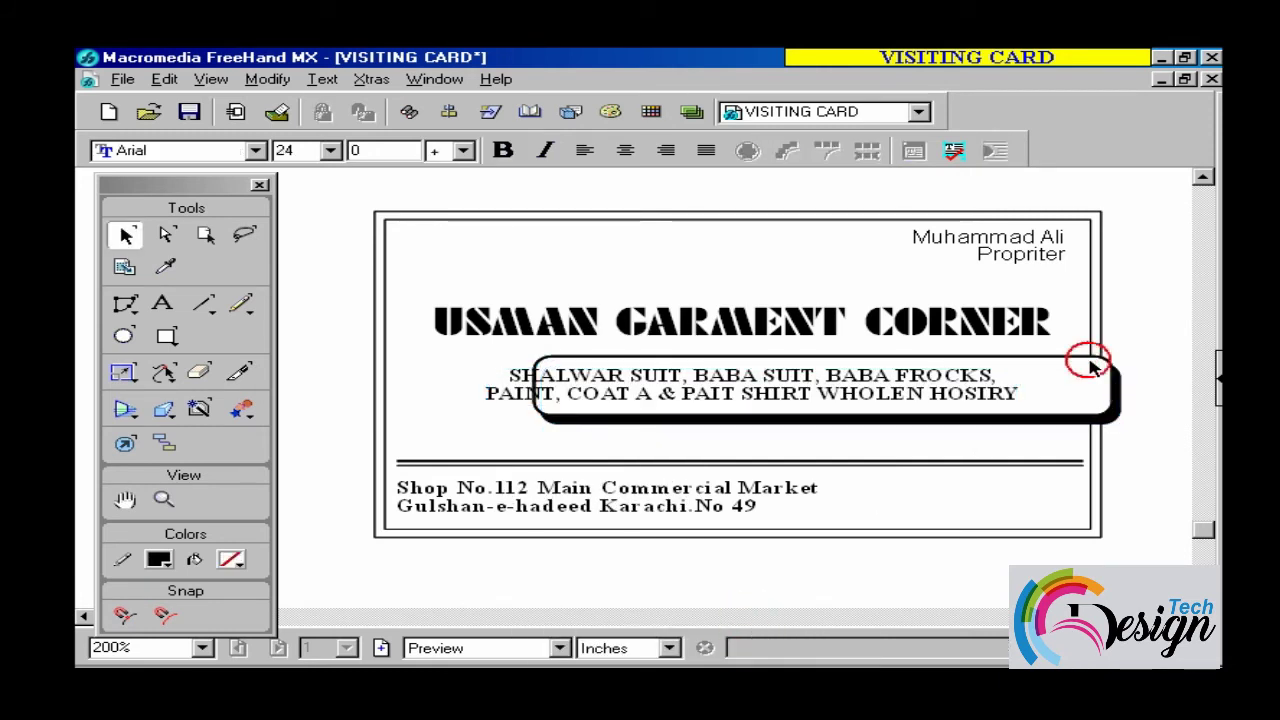
left_click(1100, 422)
left_click(1086, 358)
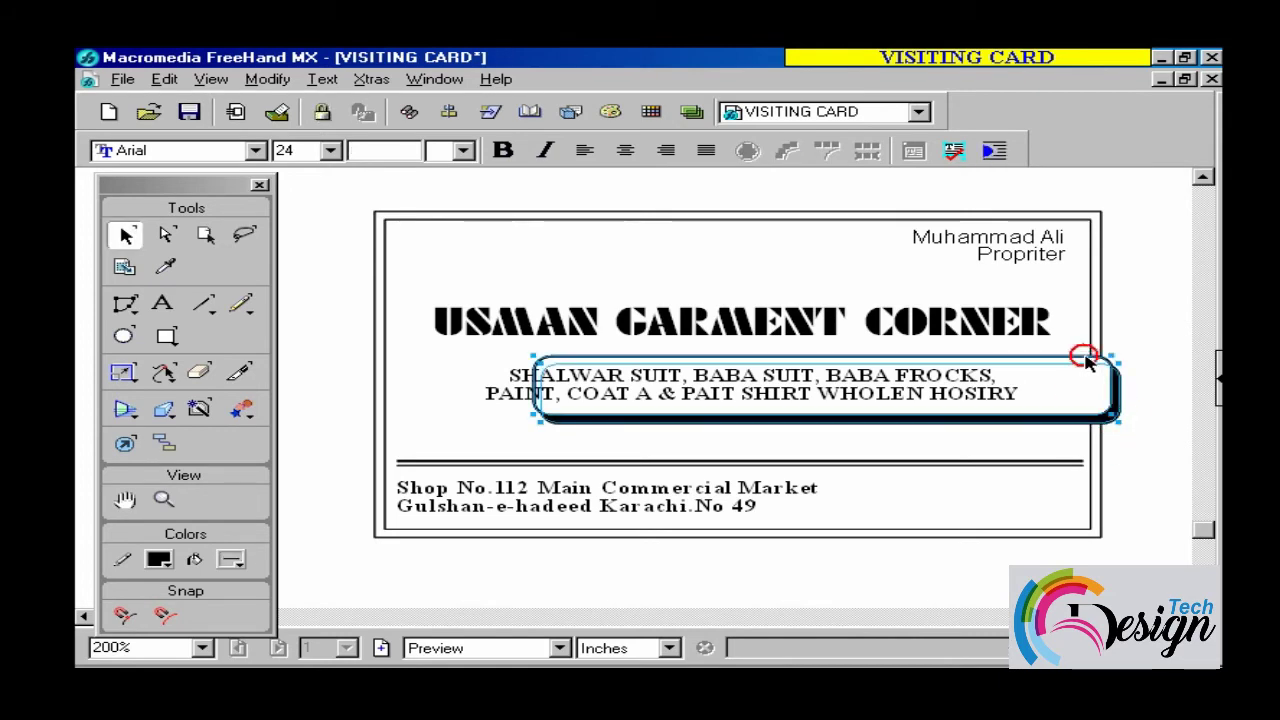
left_click(164, 79)
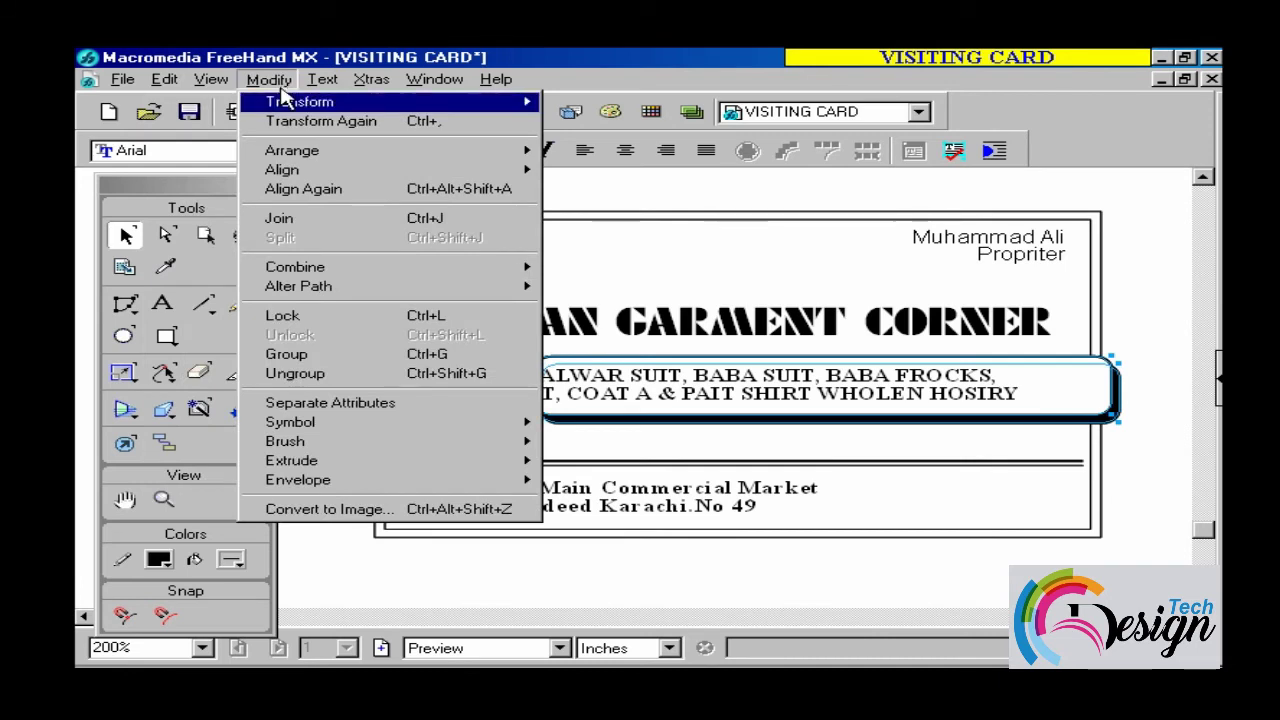
left_click(352, 354)
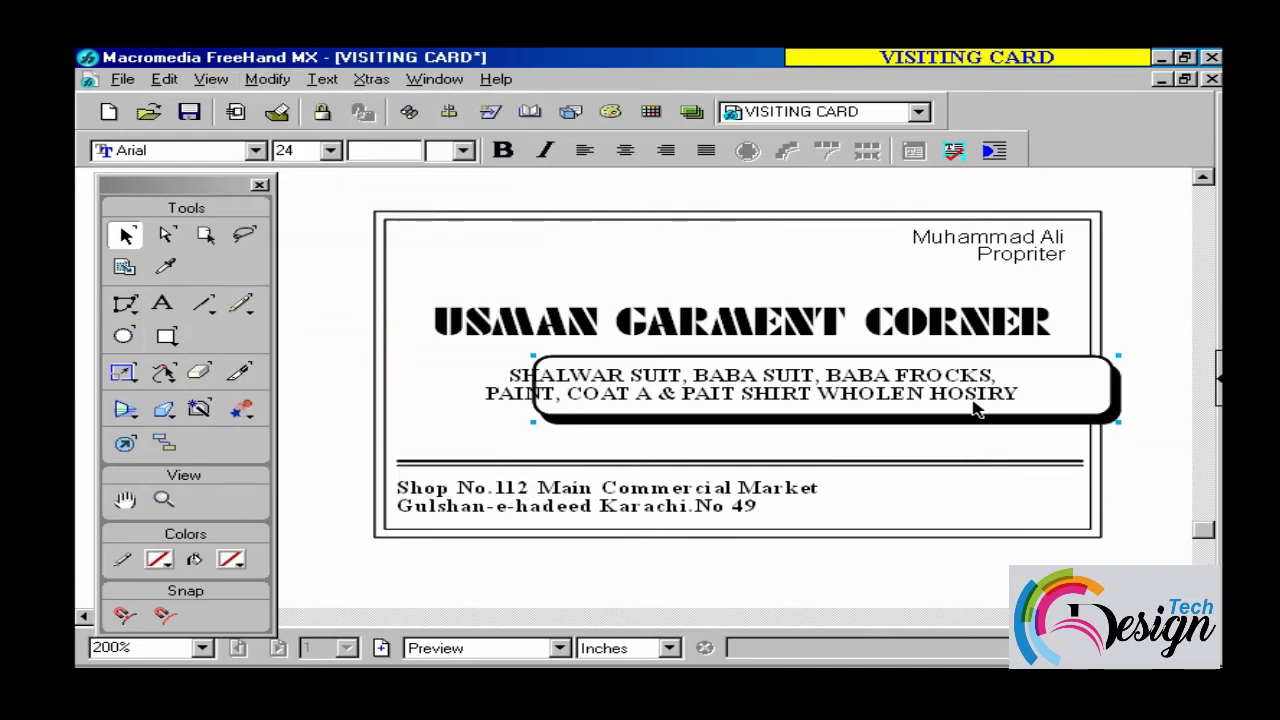
Centre the grouped box under the product list and fine-tune the text position.
left_click_drag(1060, 394, 996, 402)
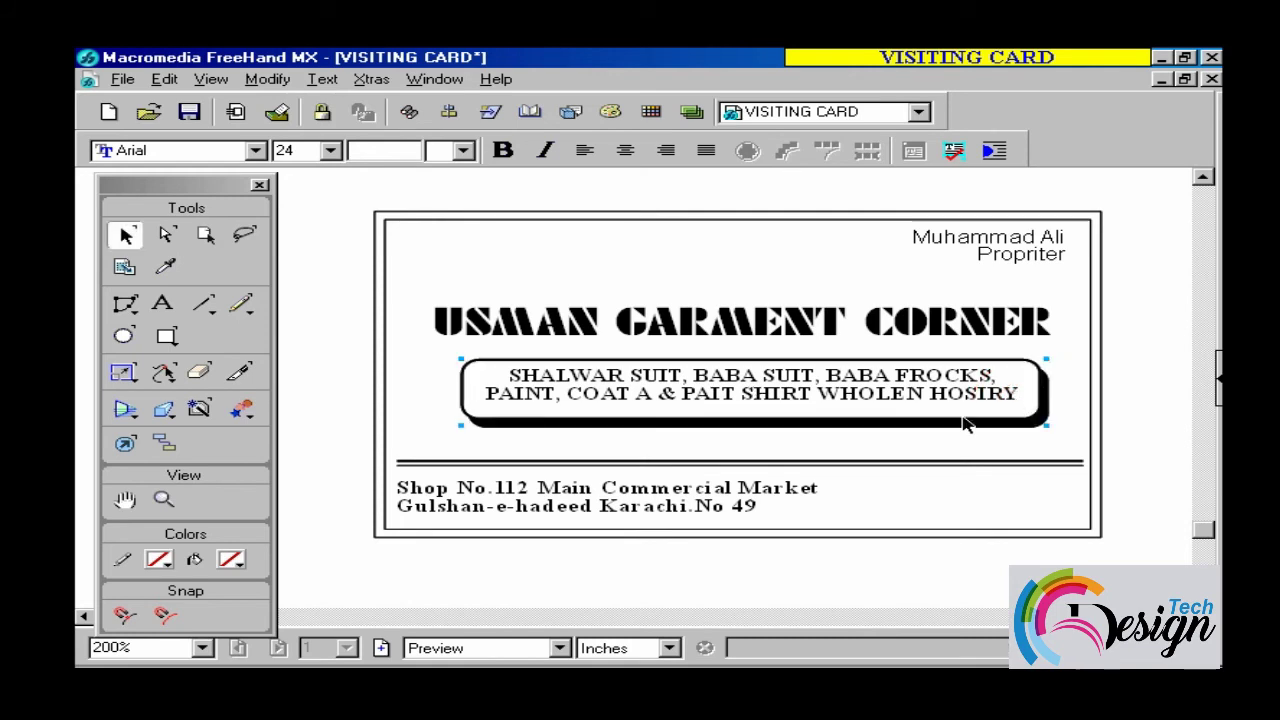
left_click_drag(776, 382, 797, 398)
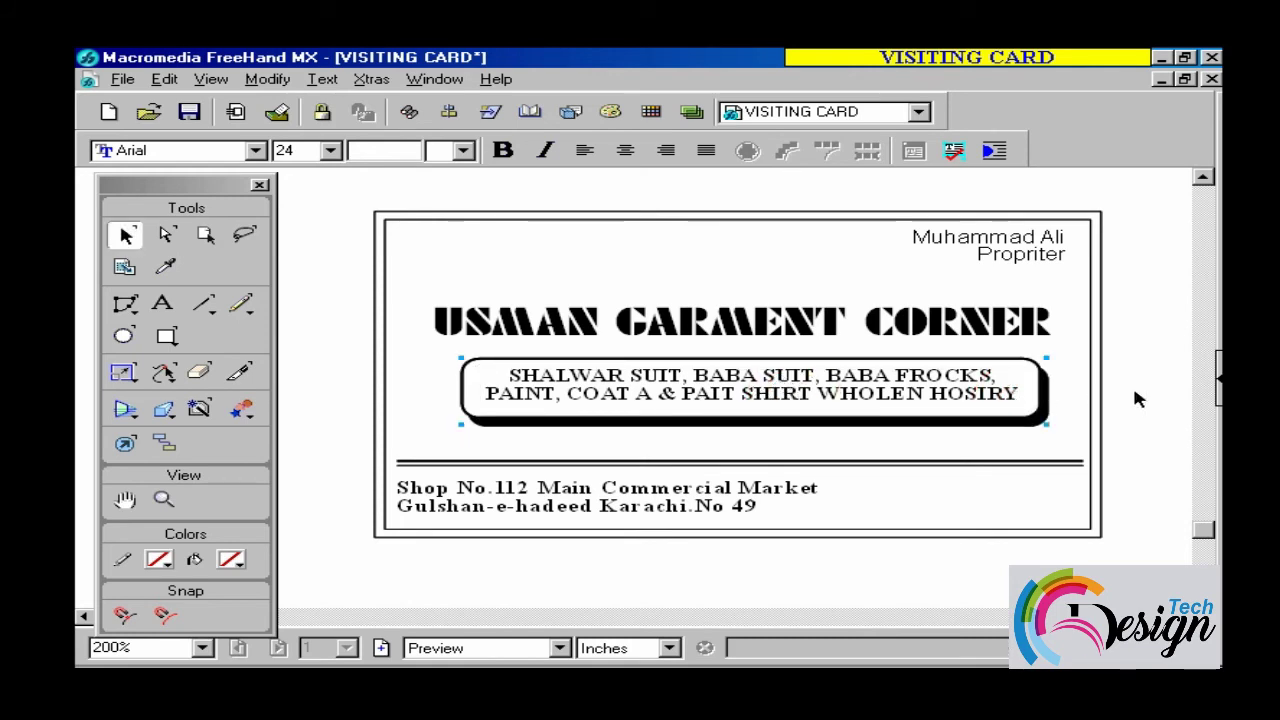
left_click_drag(920, 399, 925, 403)
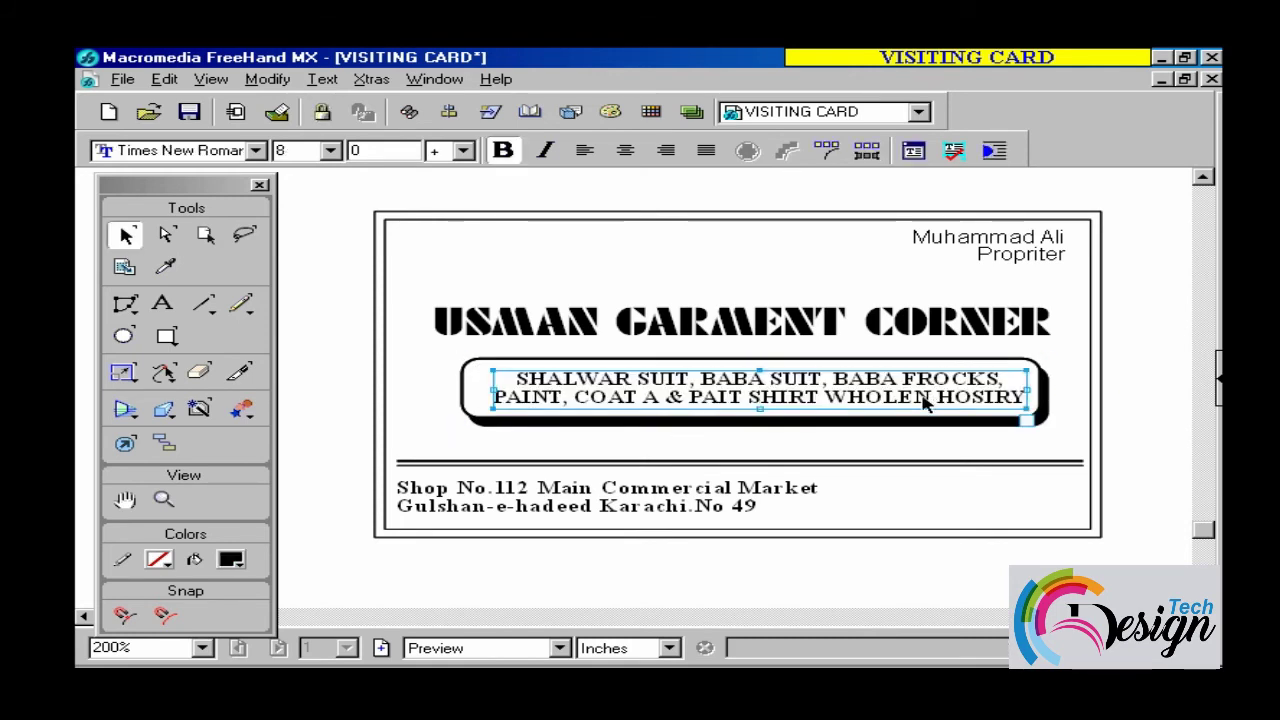
left_click(547, 318)
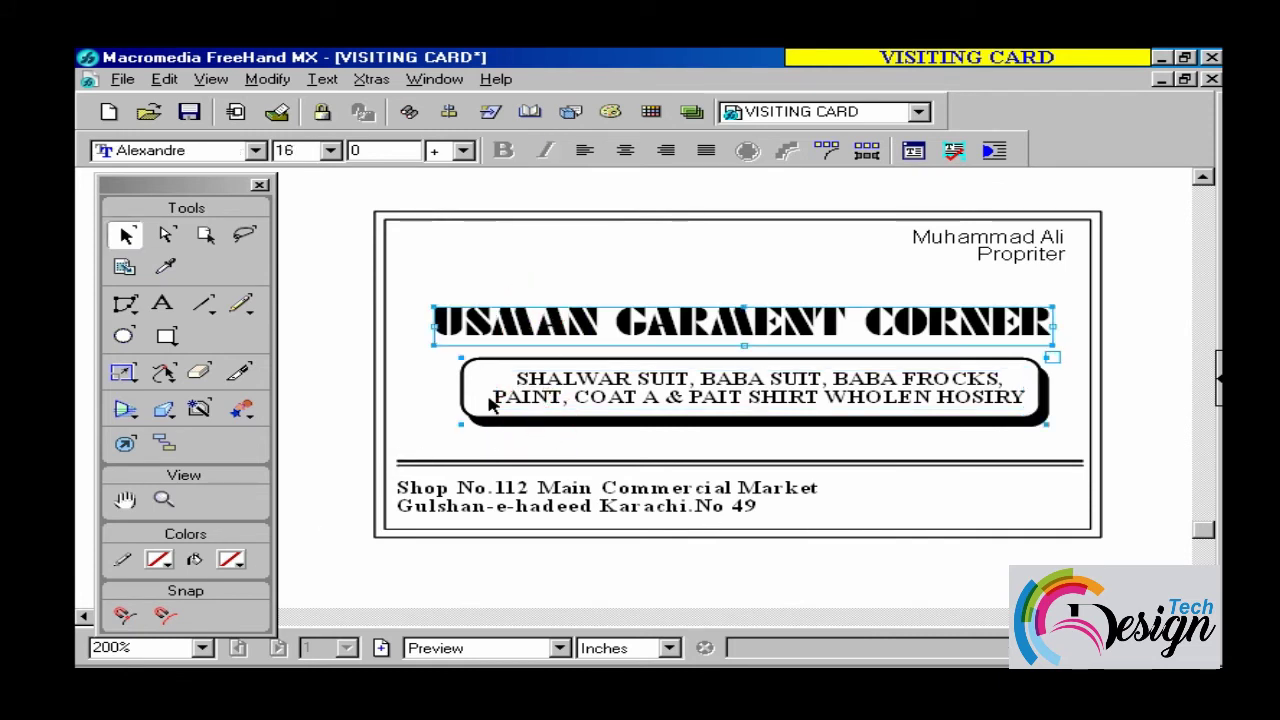
left_click(623, 394)
Fill the shop name and the product box text red.
left_click(505, 380)
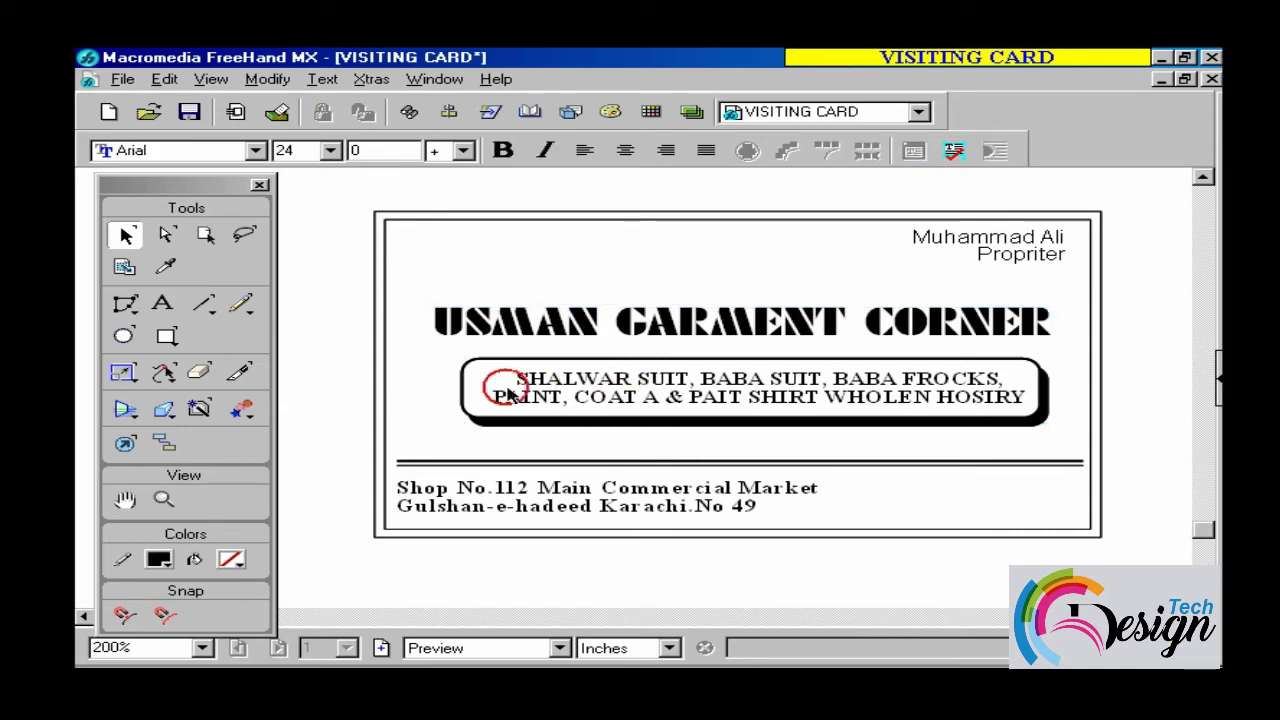
left_click(521, 357, "shift")
left_click(231, 559)
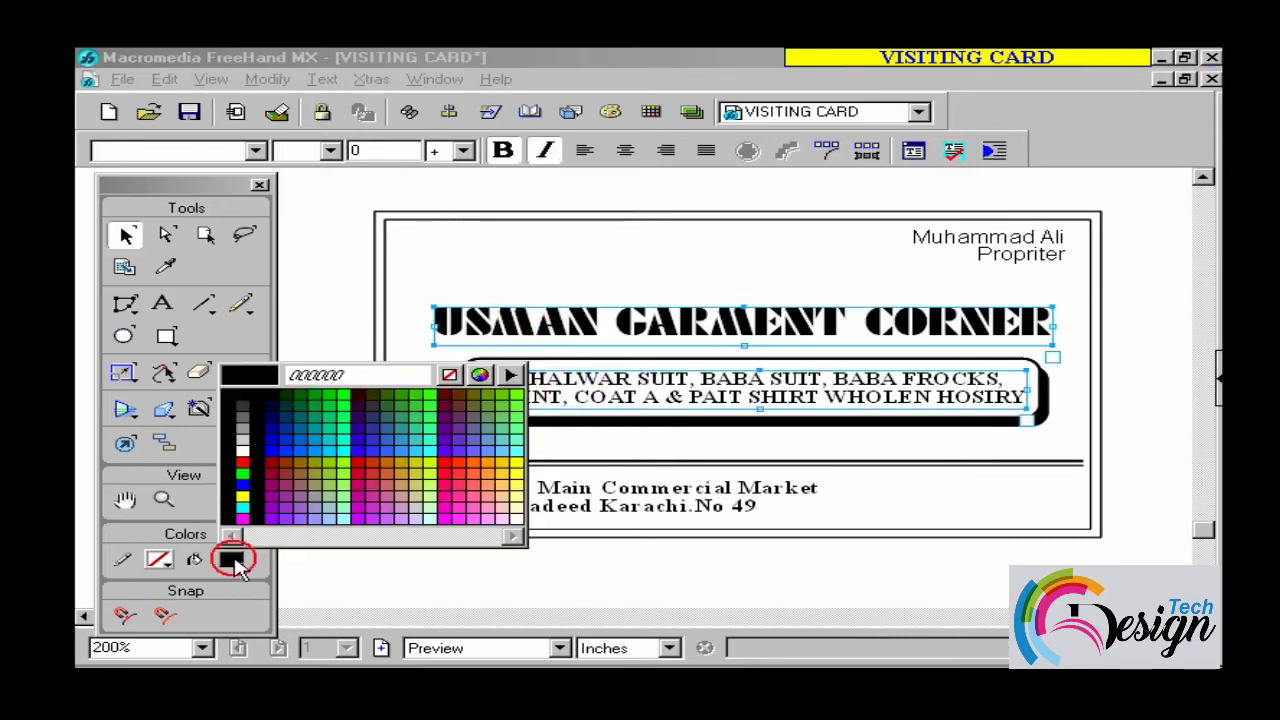
left_click(243, 458)
left_click(320, 425)
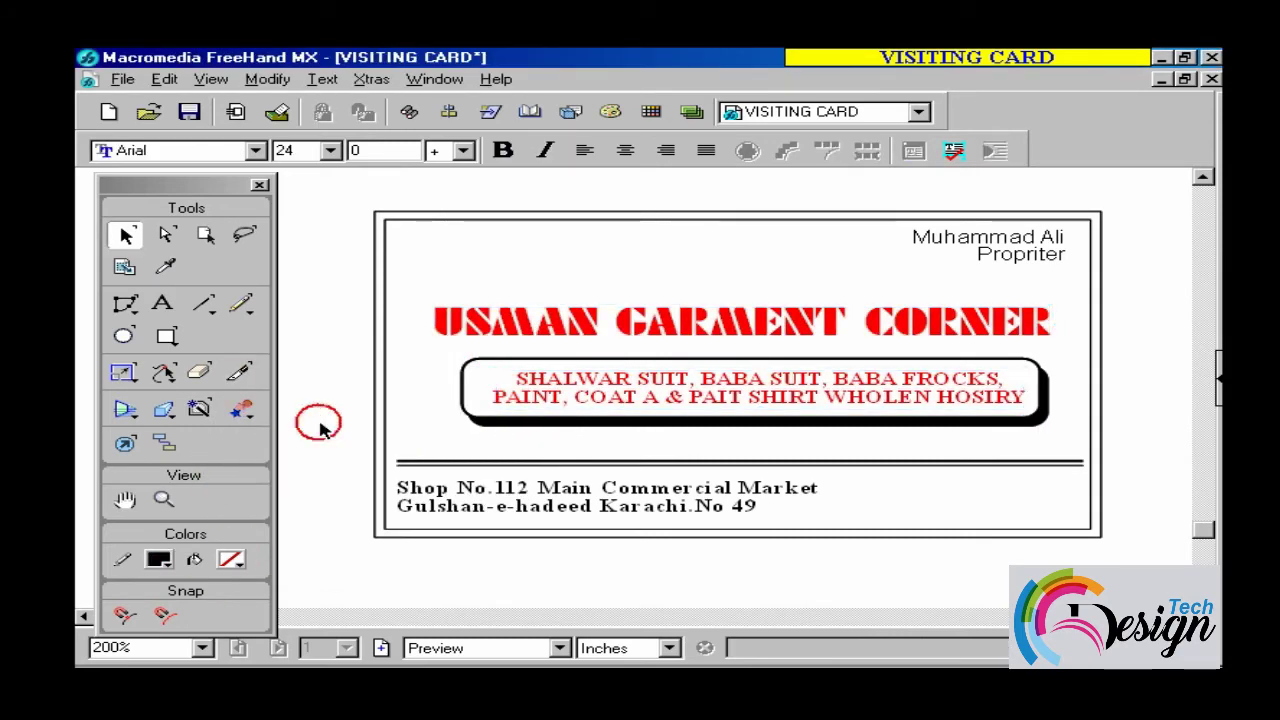
Fill the owner's name red, then check the address and divider line.
left_click(1004, 242)
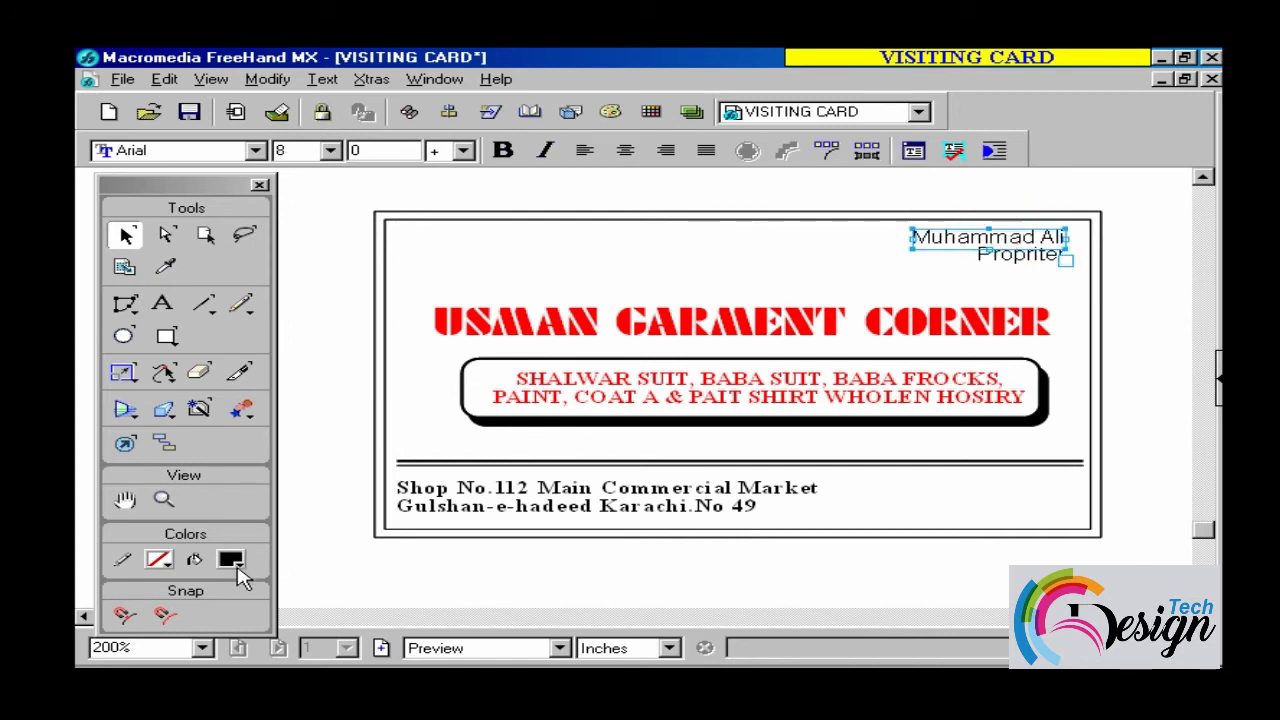
left_click(236, 565)
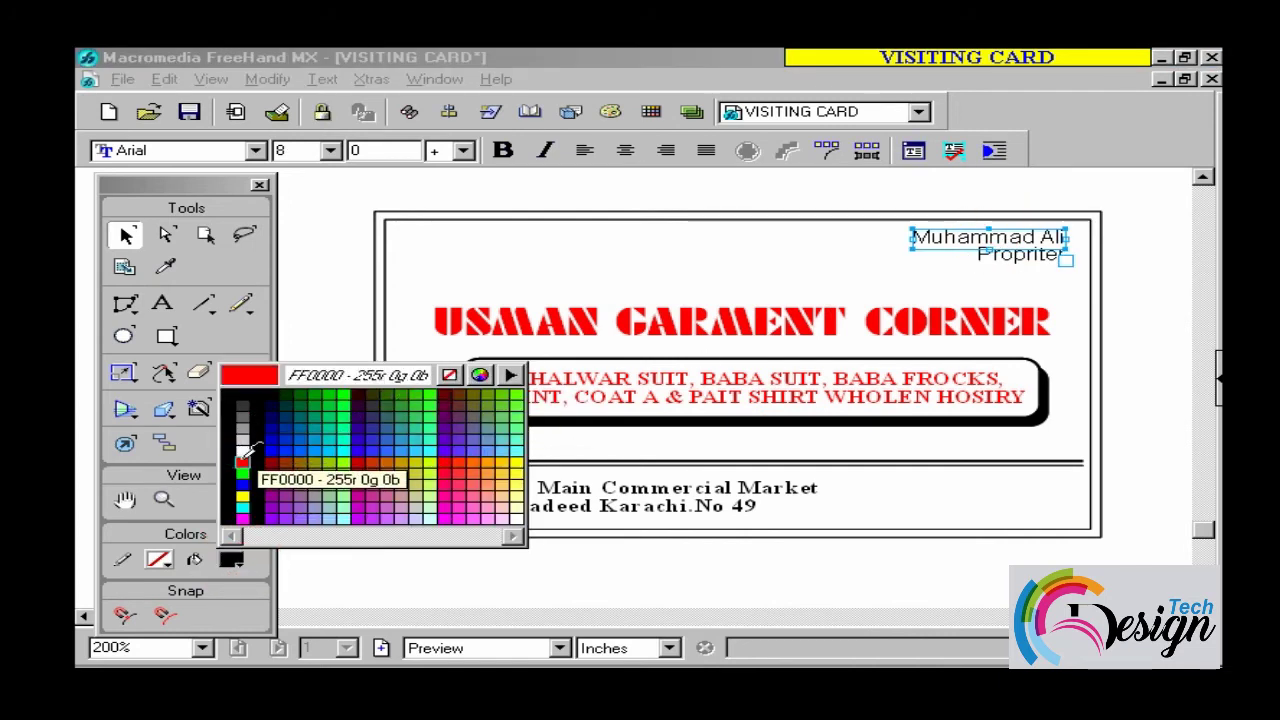
left_click(243, 458)
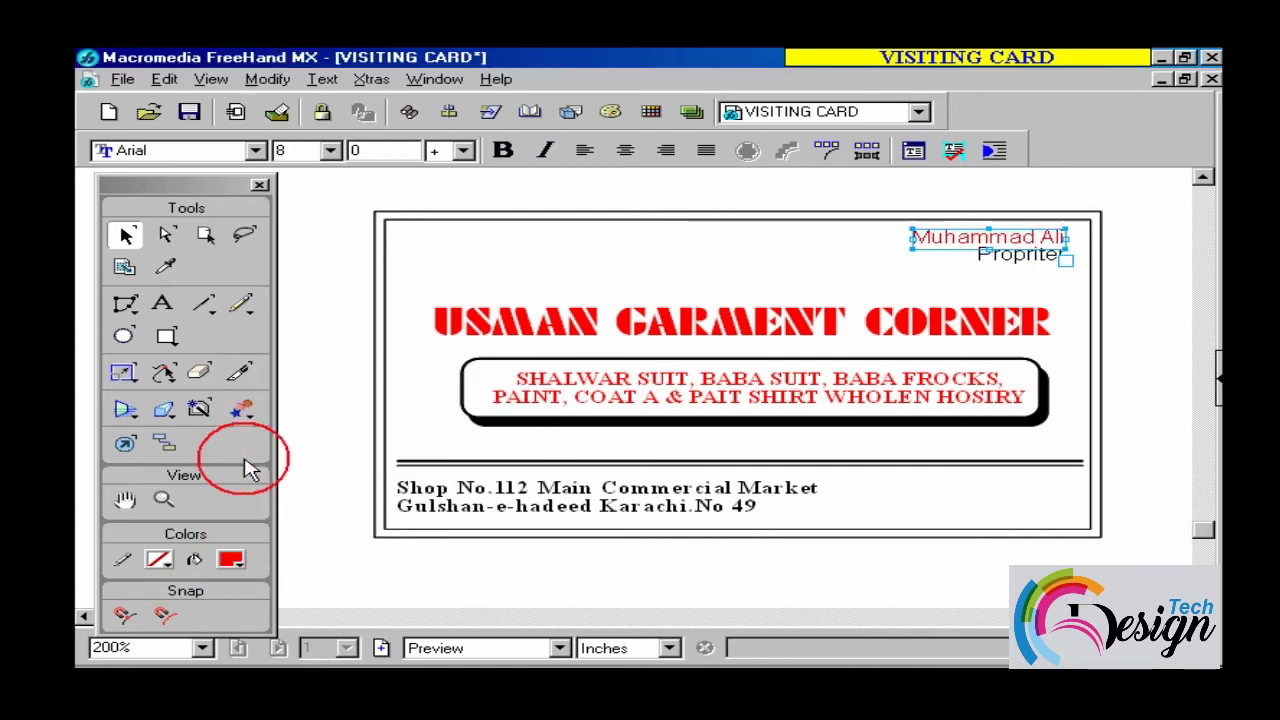
left_click(500, 500)
left_click(503, 463)
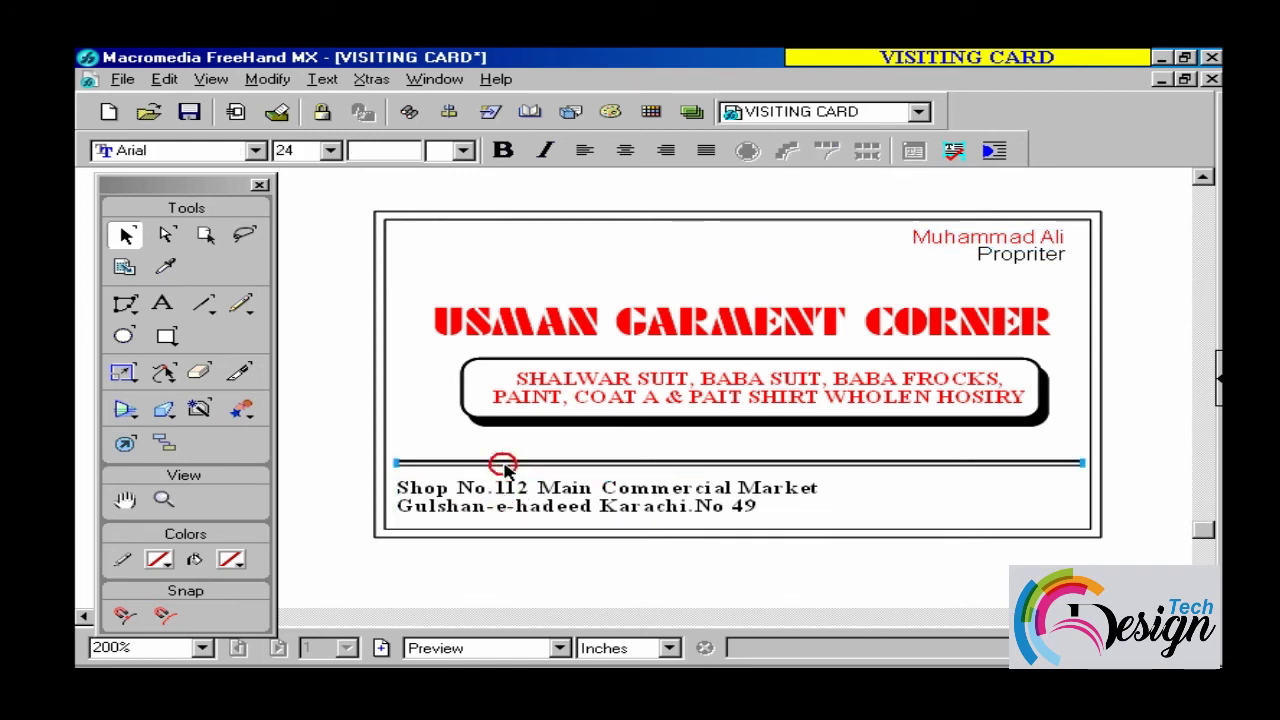
left_click(391, 466)
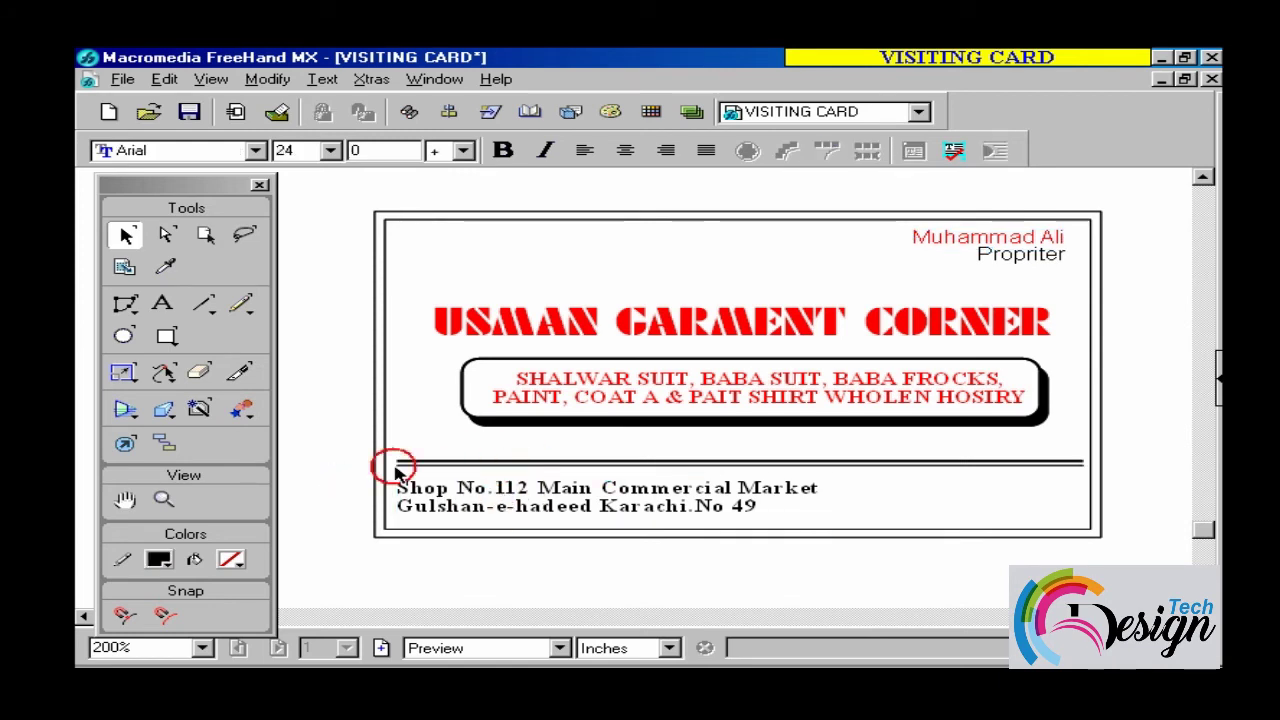
left_click(313, 498)
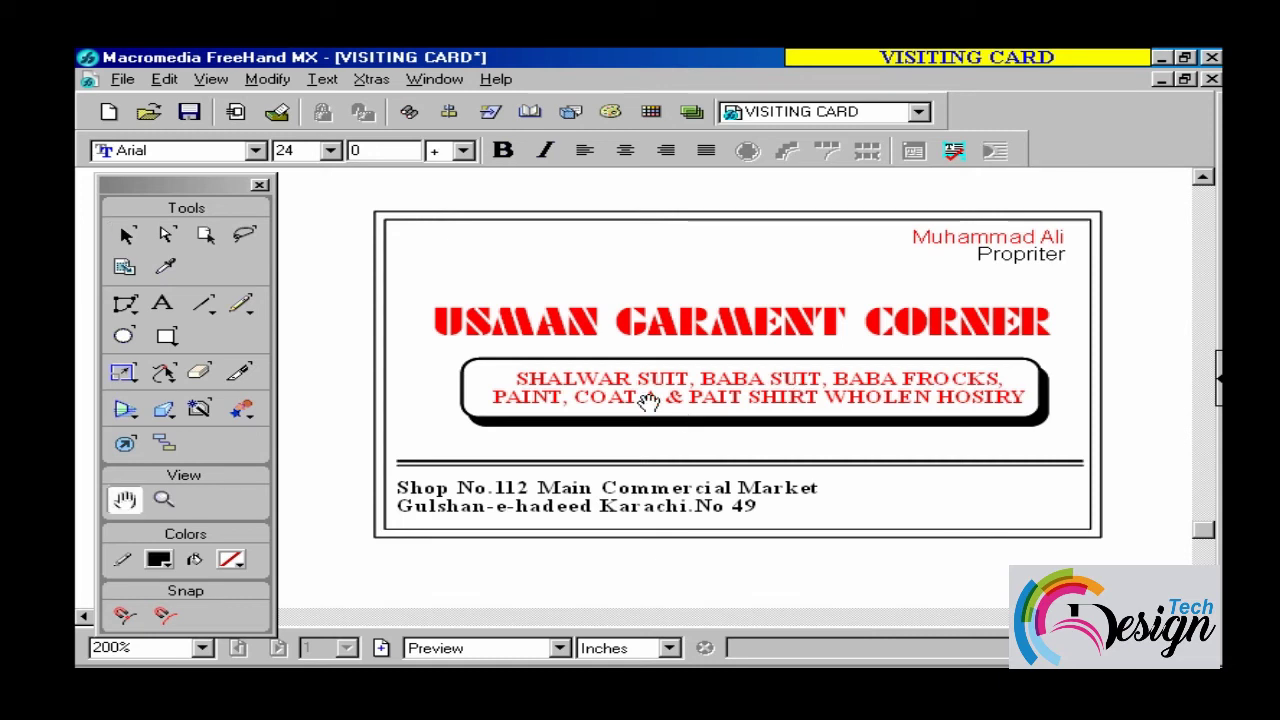
Draw an oval in the card's top-left corner and drag an offset copy.
left_click(123, 336)
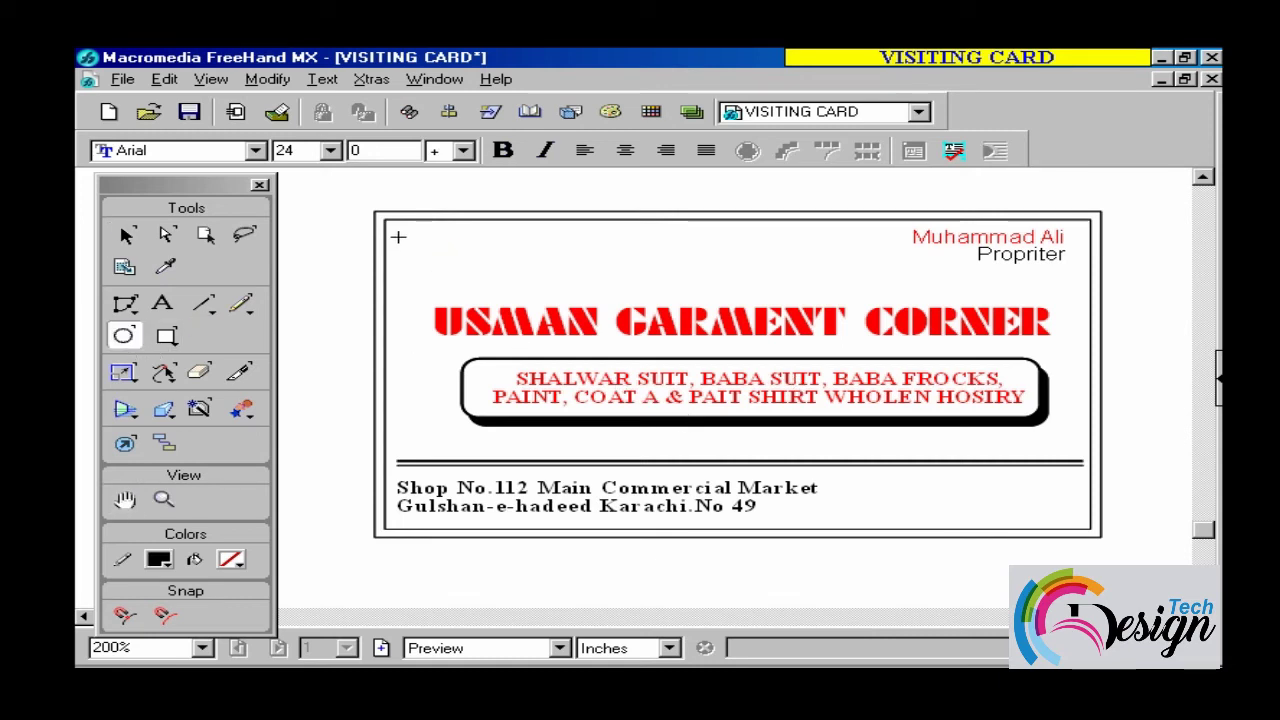
left_click_drag(398, 237, 543, 283)
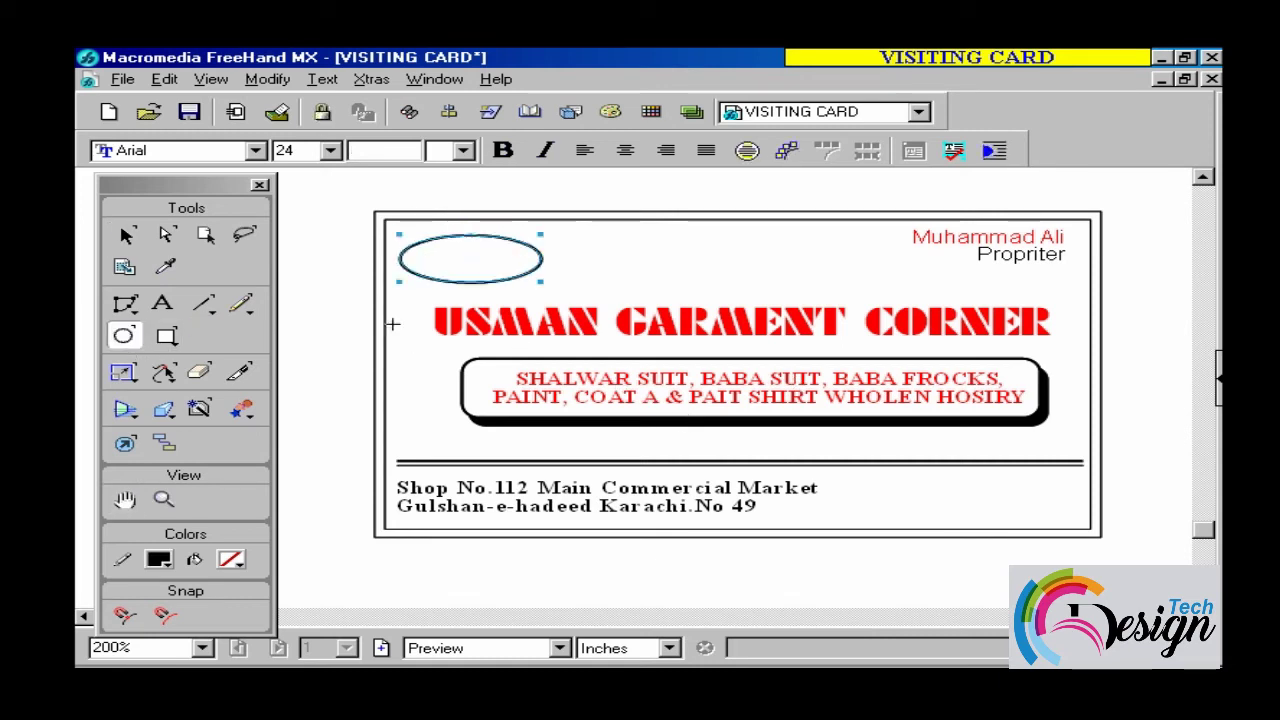
left_click(126, 235)
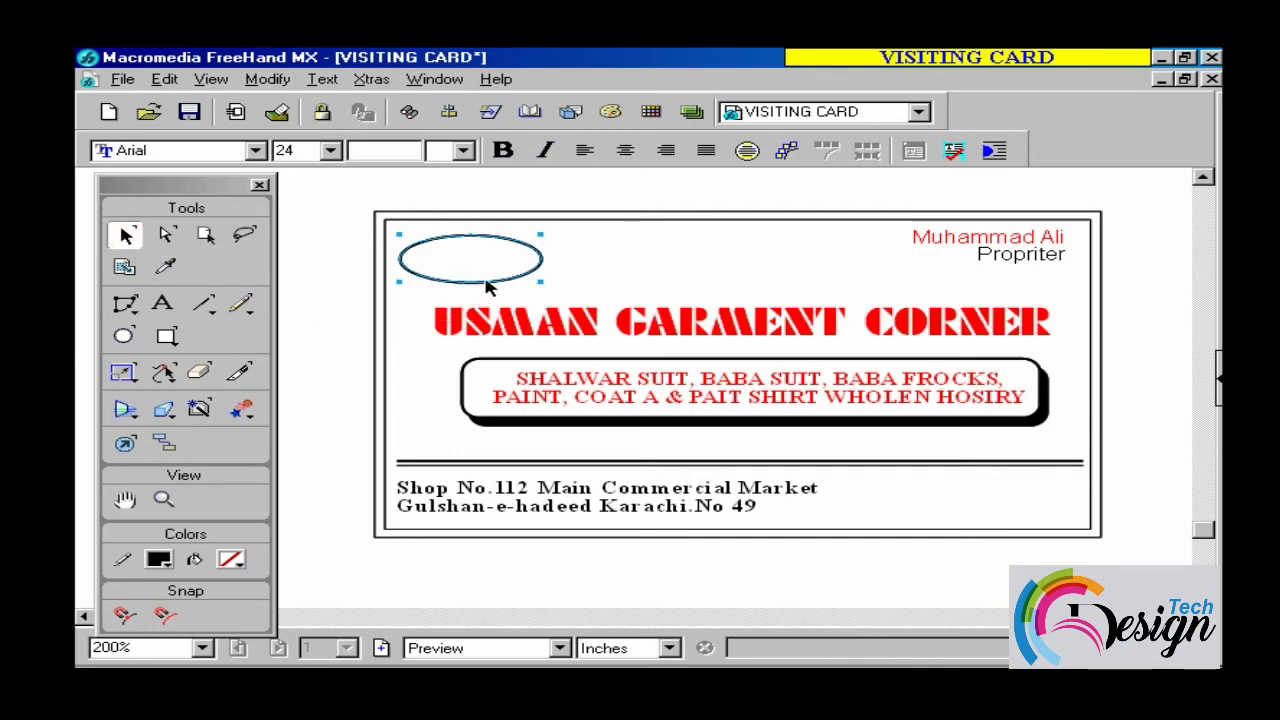
left_click_drag(487, 287, 497, 292)
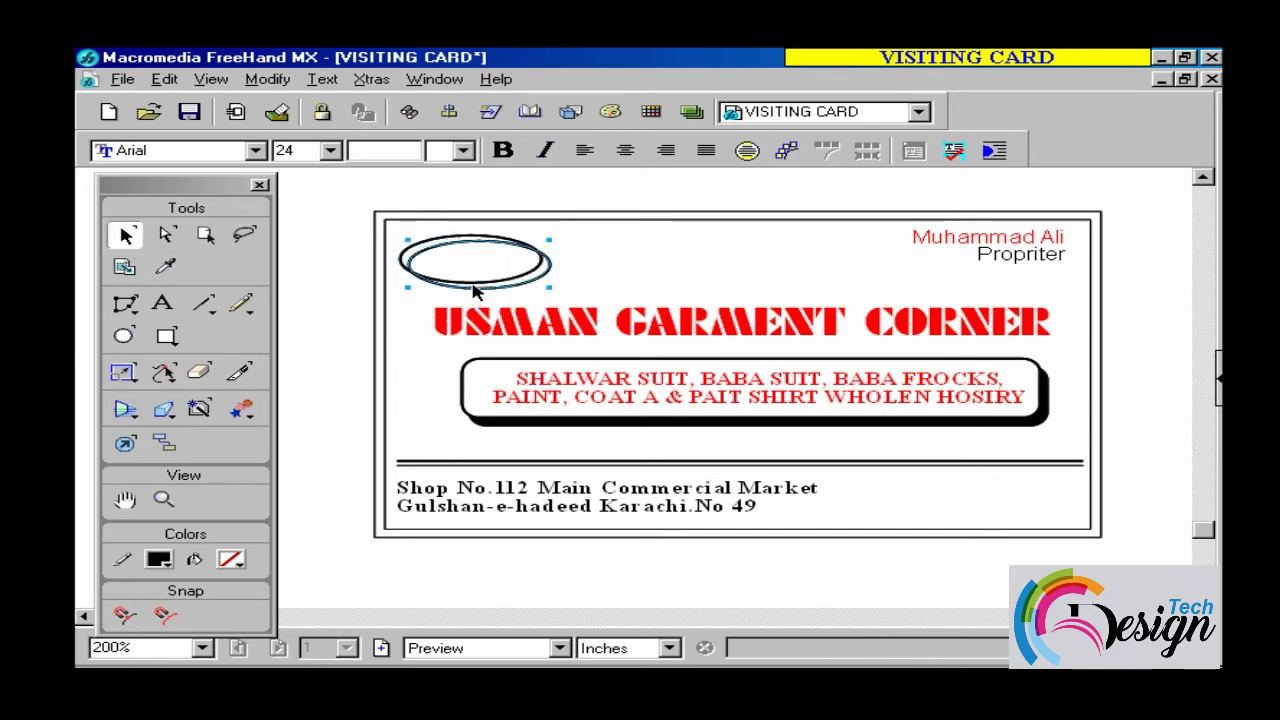
Send the copy behind the other oval and fill it black.
right_click(476, 290)
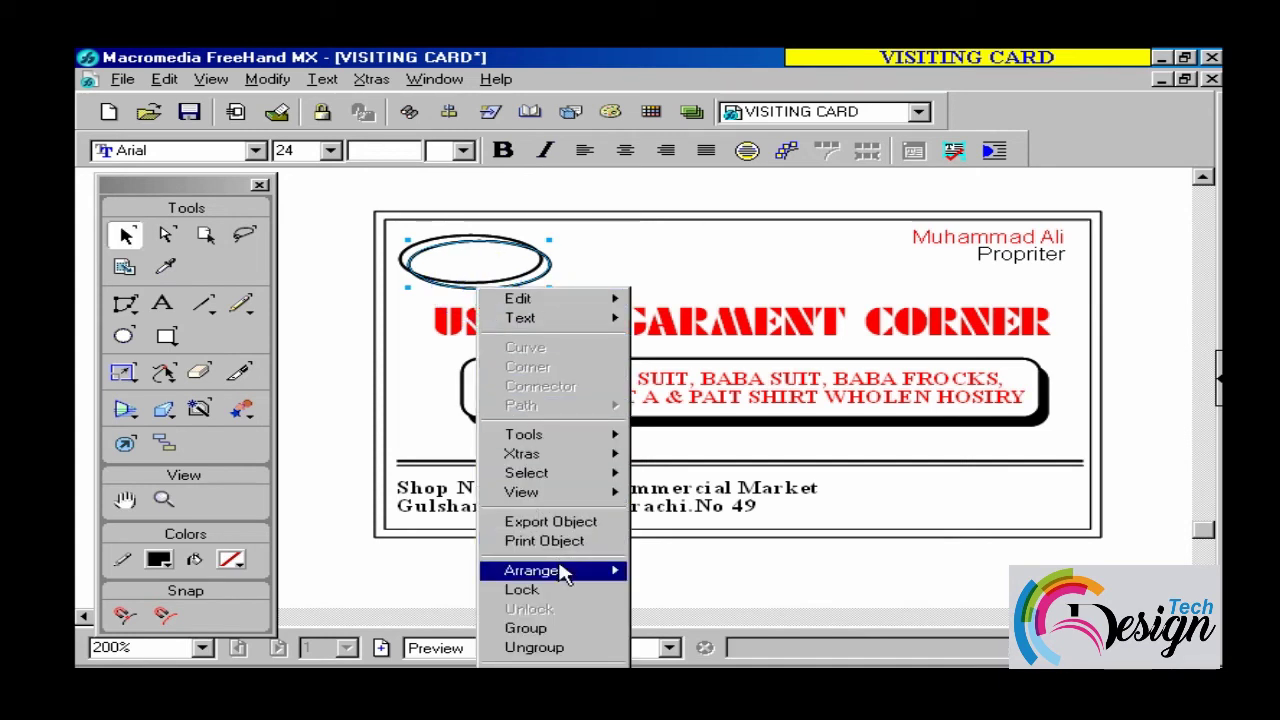
mouse_move(540, 570)
left_click(683, 609)
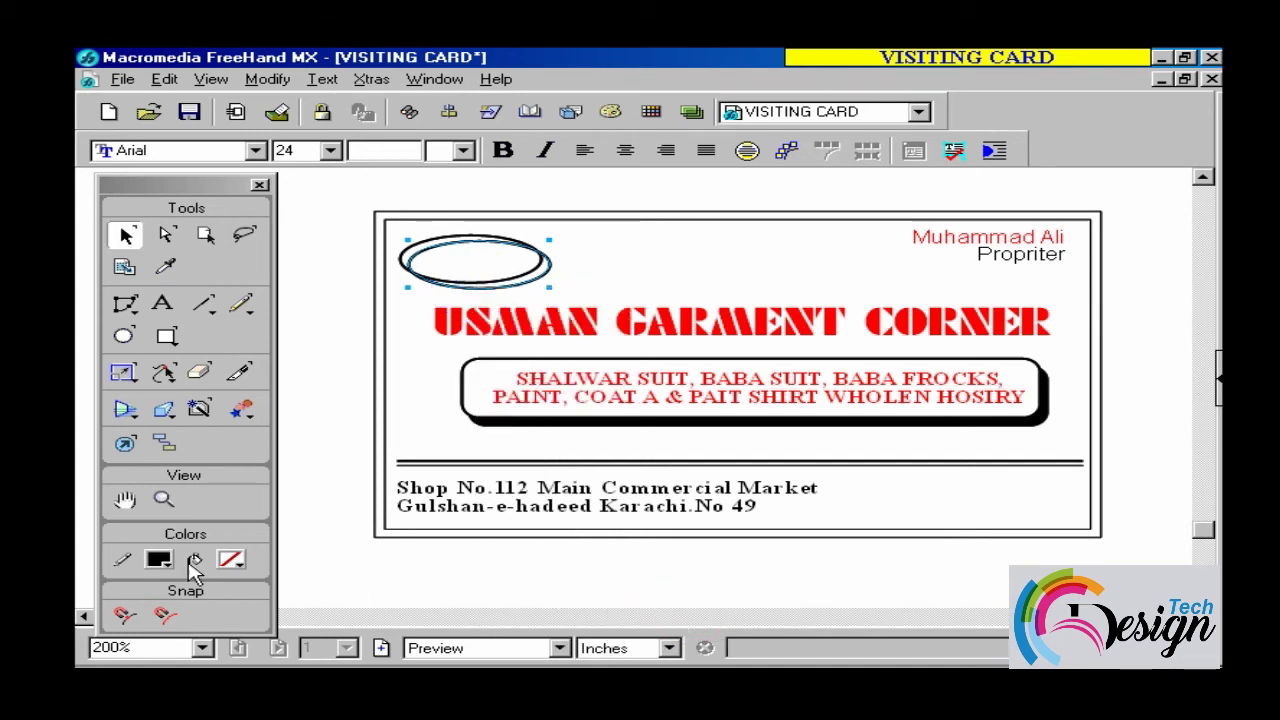
left_click_drag(160, 560, 230, 559)
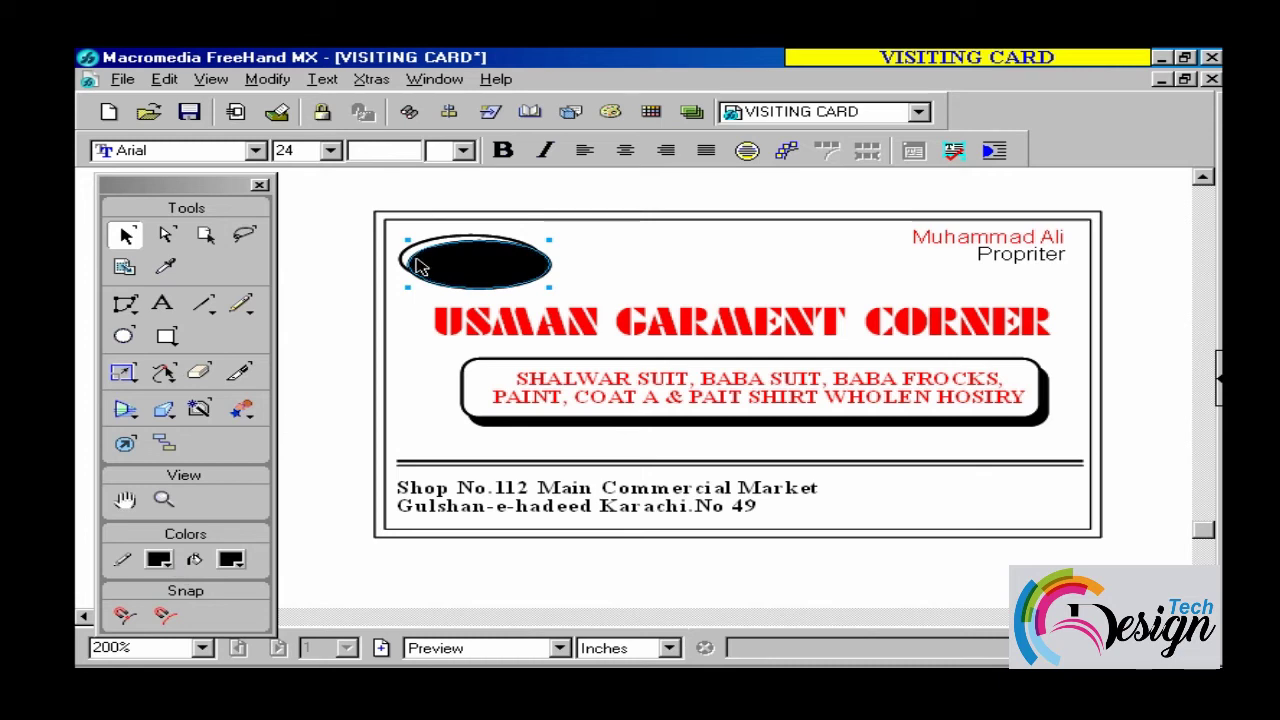
Fill the front oval white.
left_click(402, 252)
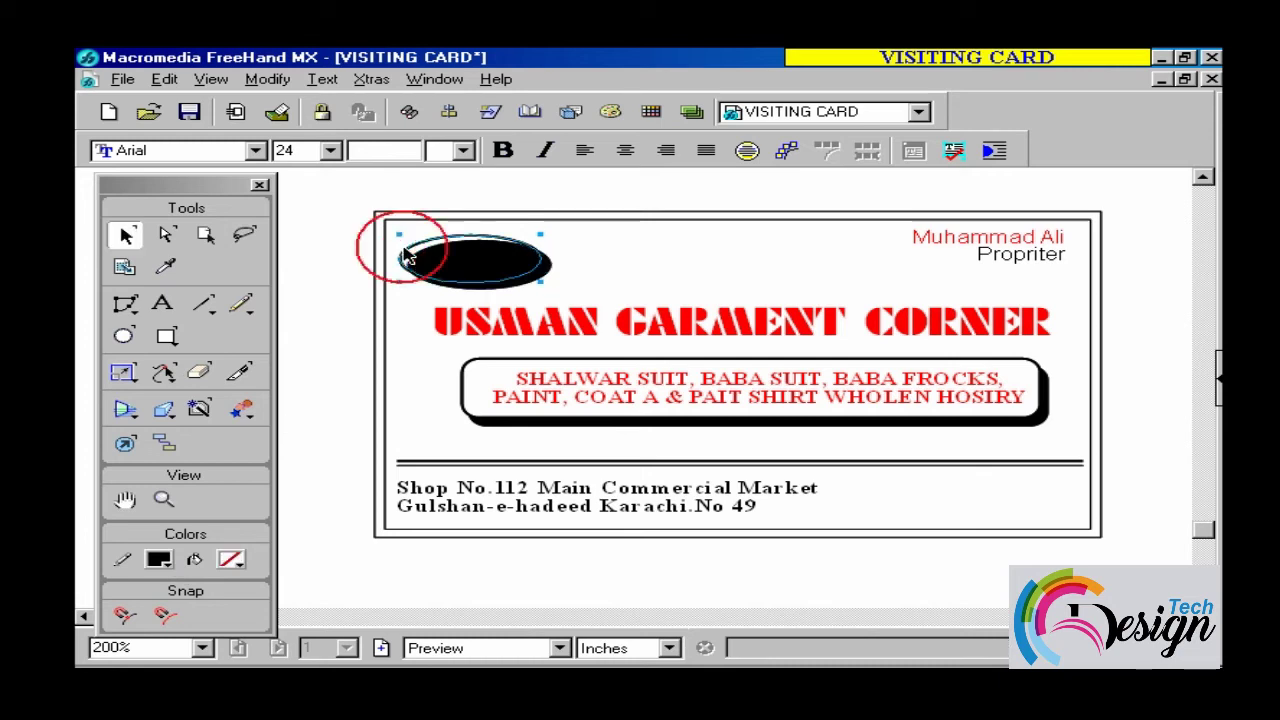
left_click(232, 560)
left_click(242, 428)
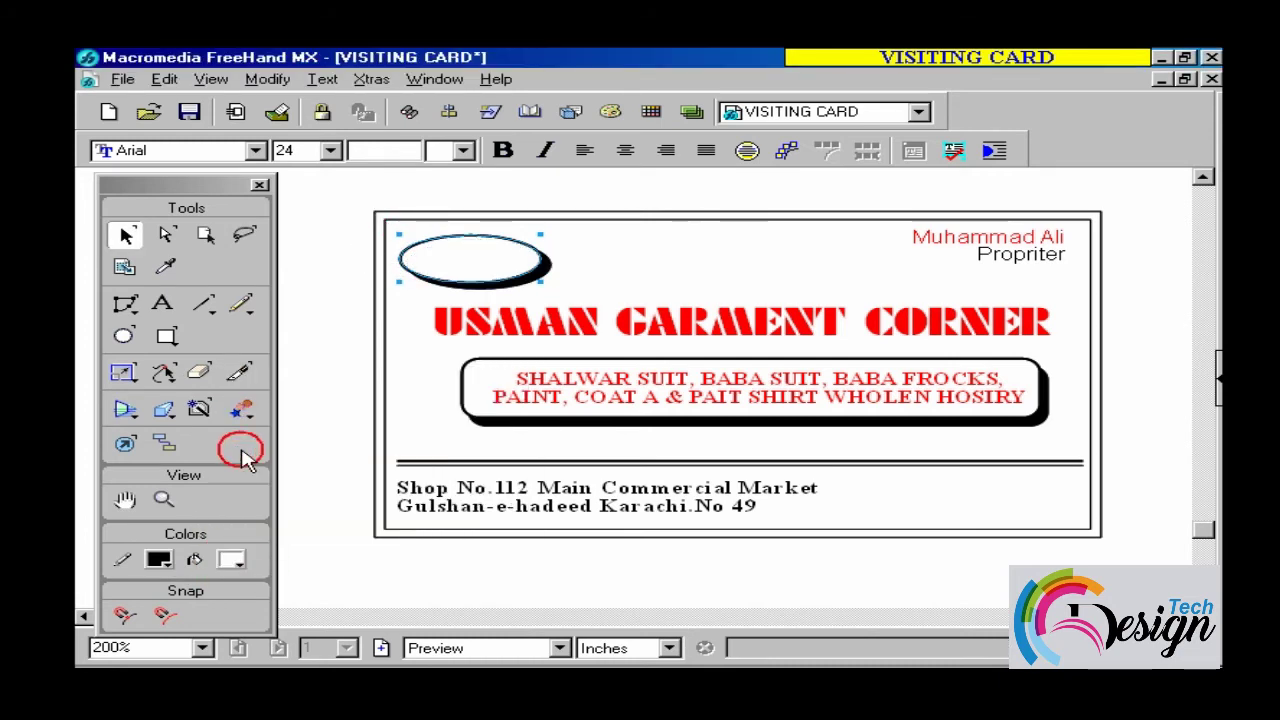
left_click(460, 290)
left_click(460, 268)
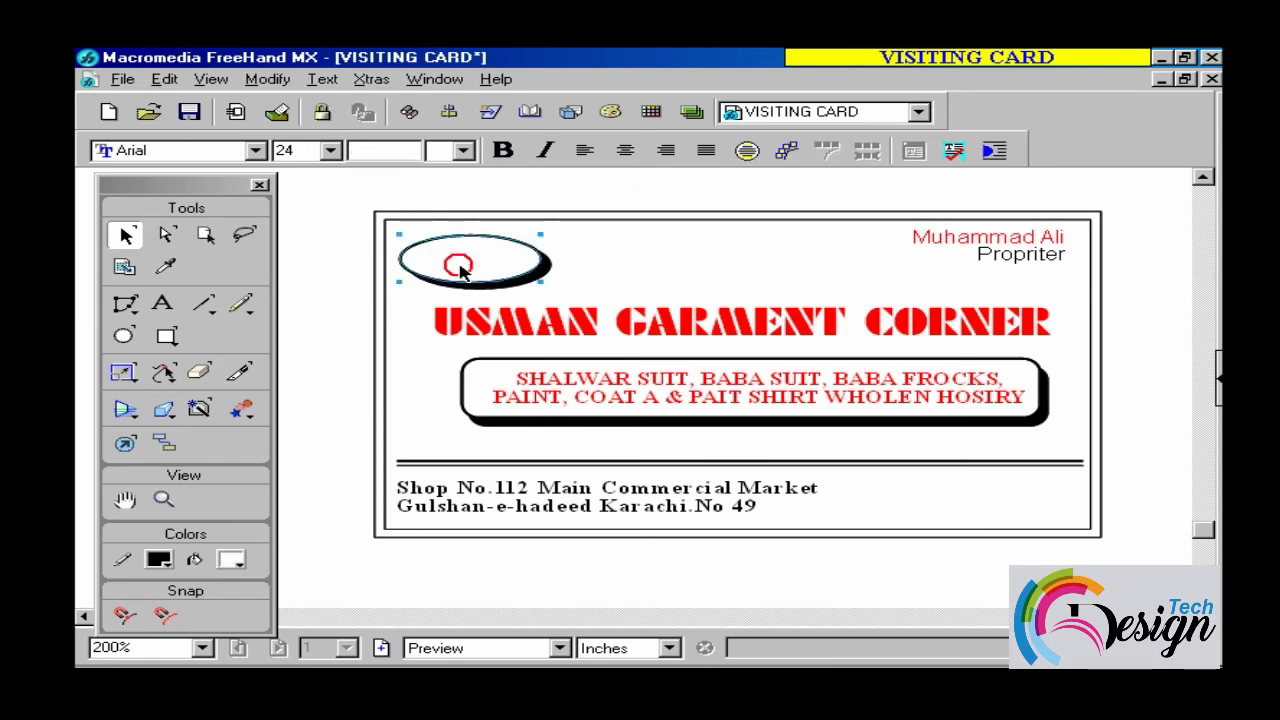
left_click(162, 303)
Type UGC, move it onto the oval, and group them.
left_click(633, 224)
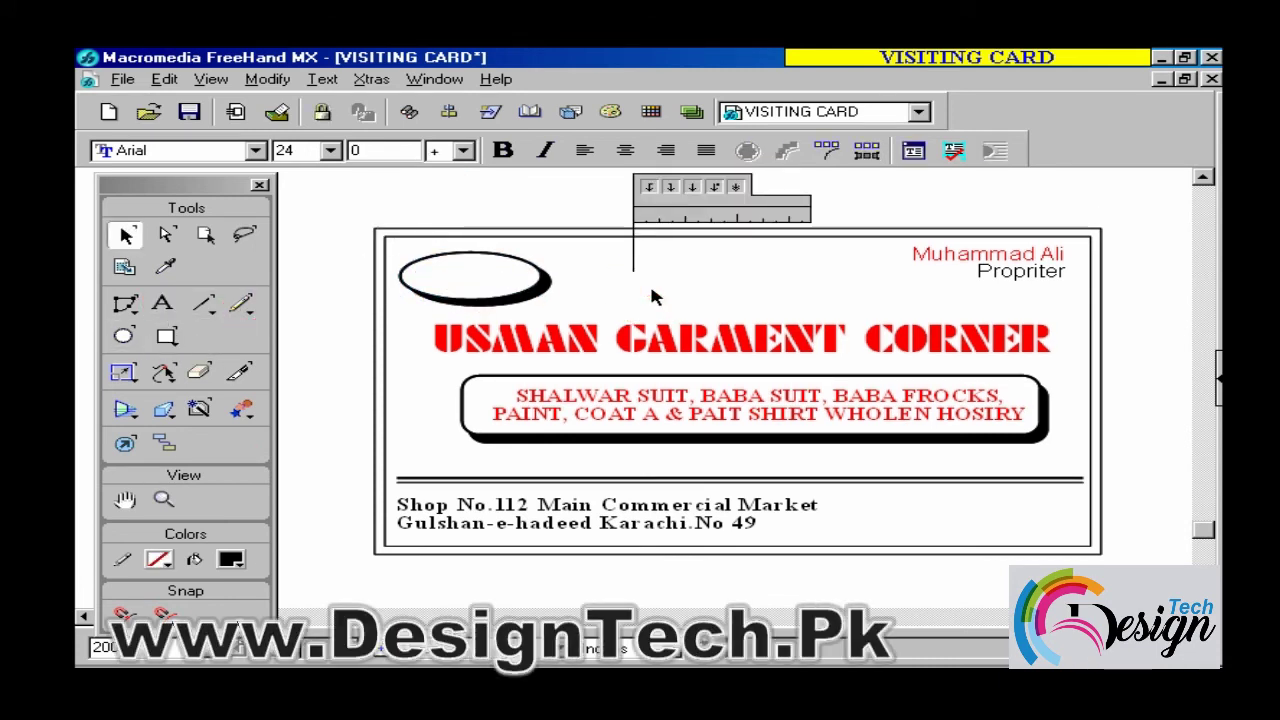
type("UGC")
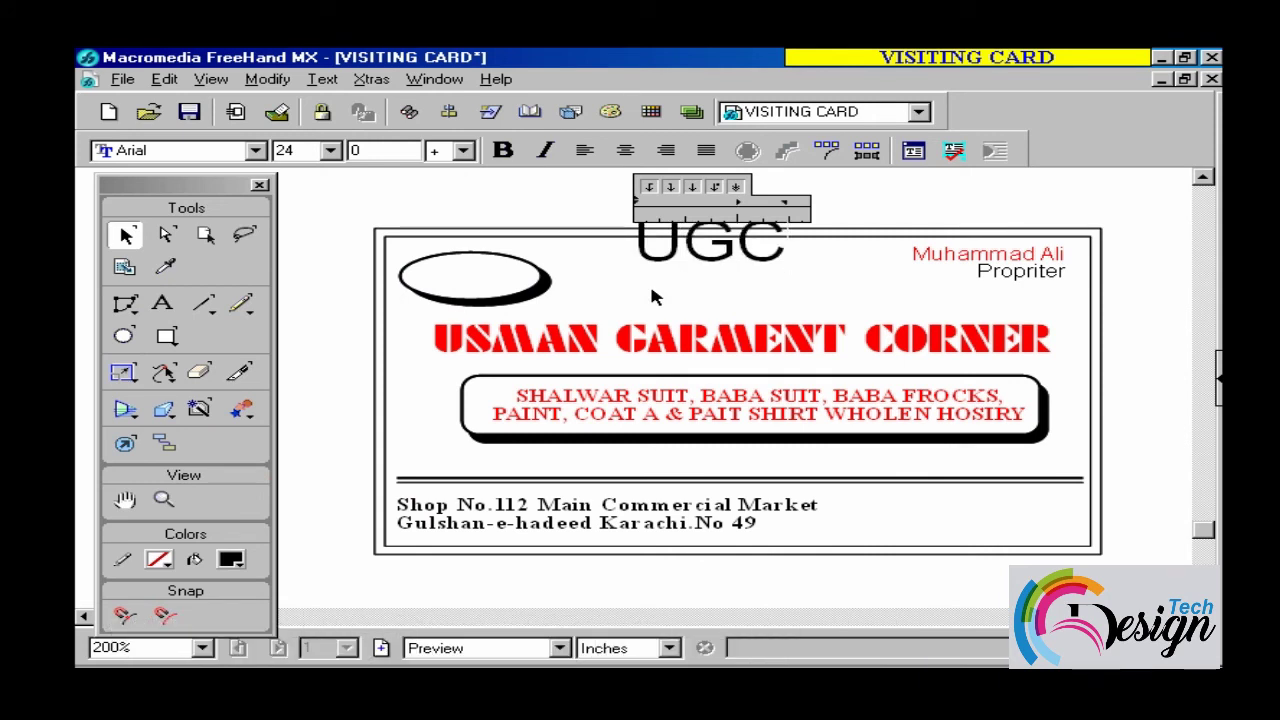
left_click(675, 268)
left_click_drag(675, 268, 462, 278)
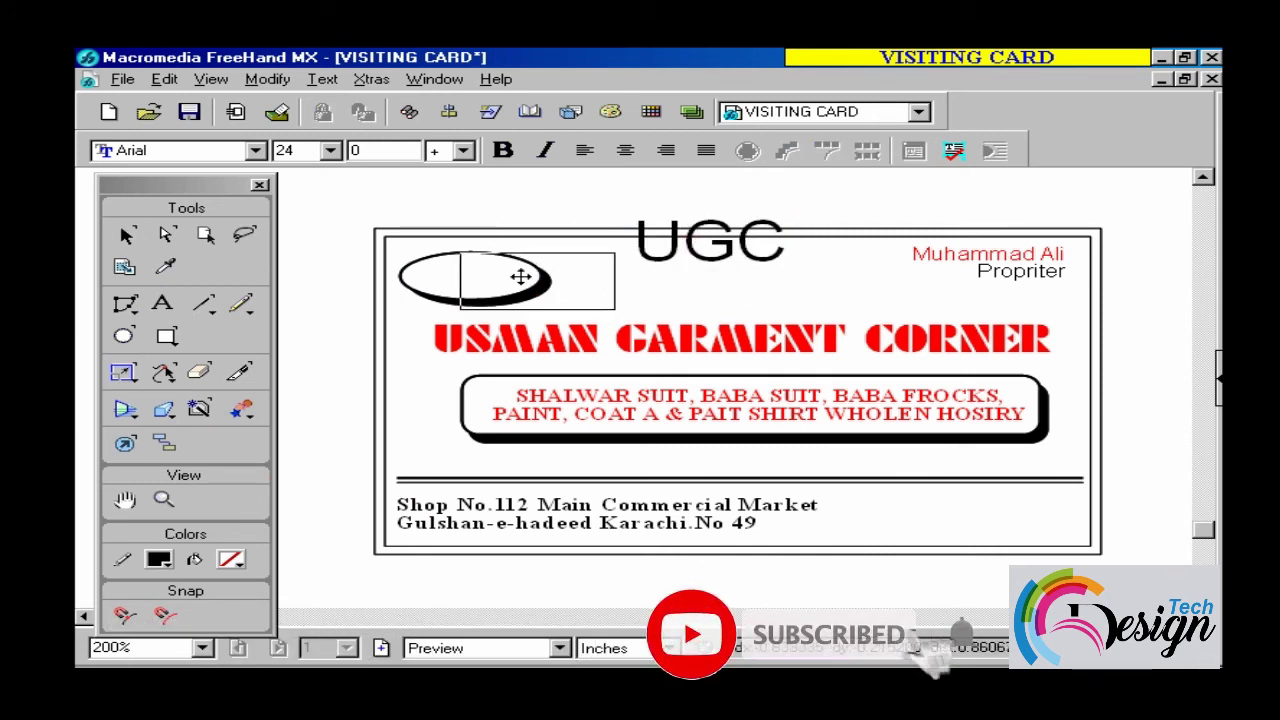
left_click(268, 80)
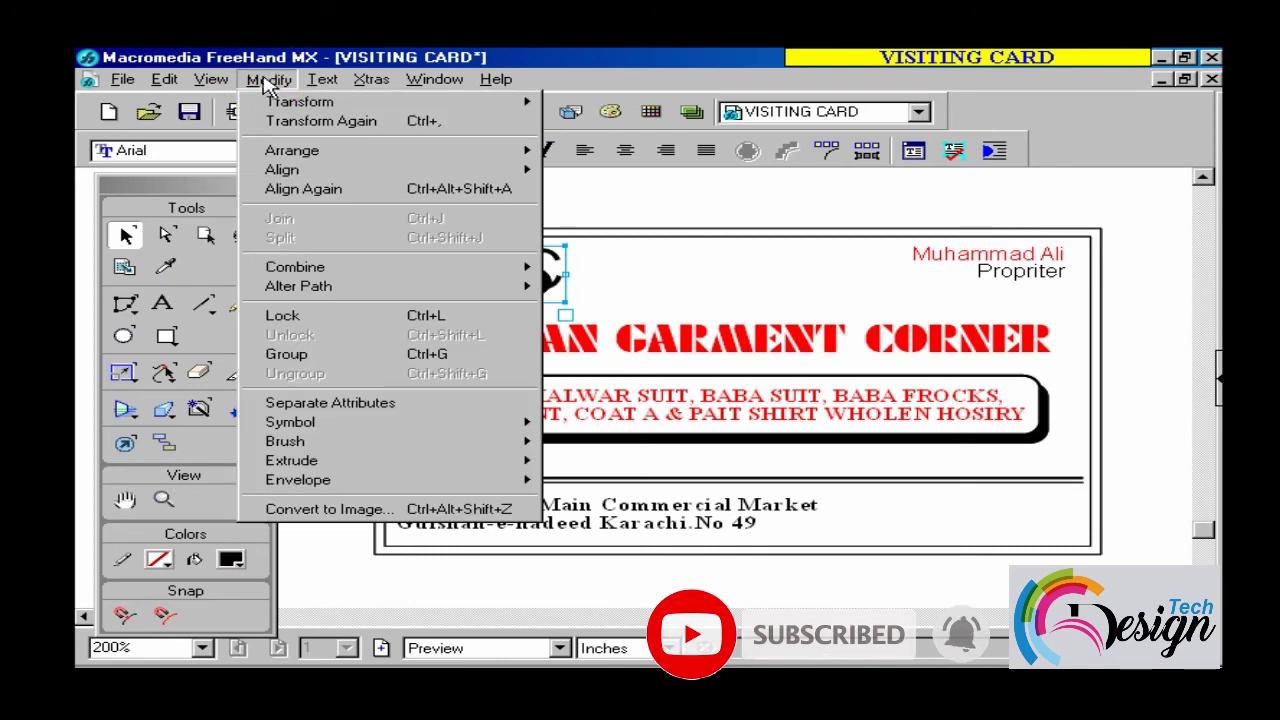
left_click(367, 357)
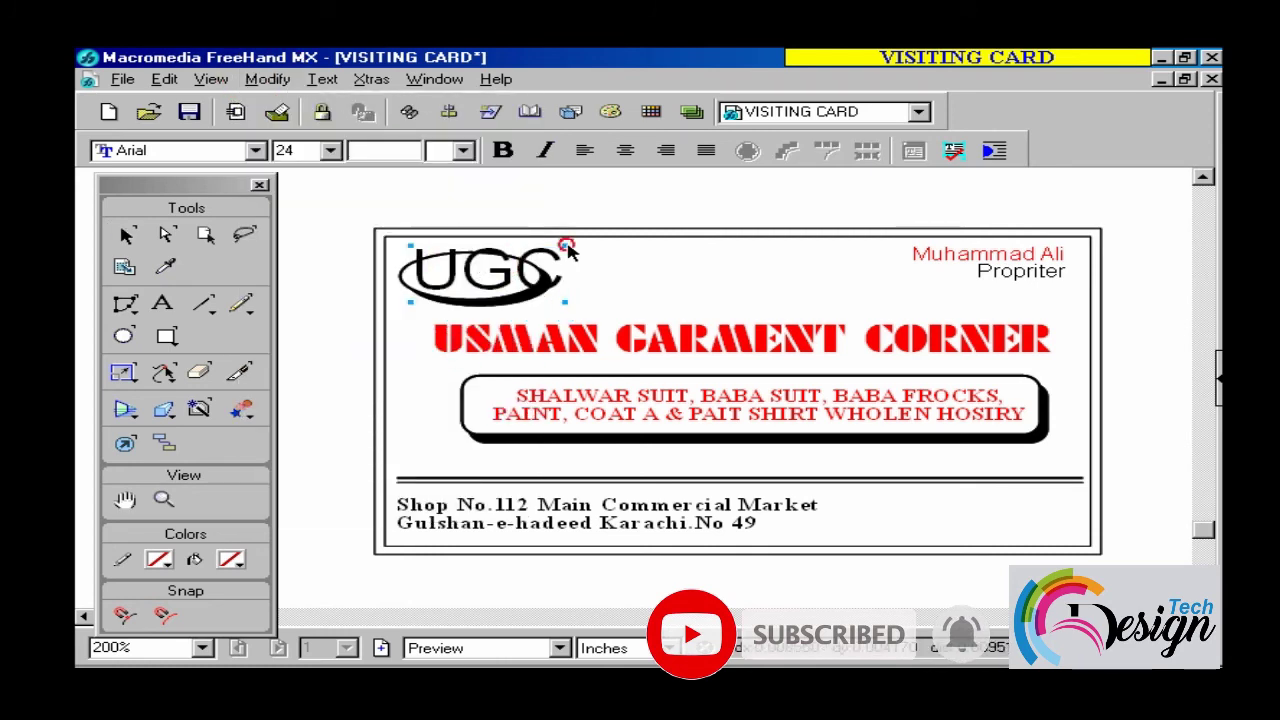
Shrink the UGC logo to fit the oval, try a red fill, then undo it.
left_click_drag(563, 245, 501, 283)
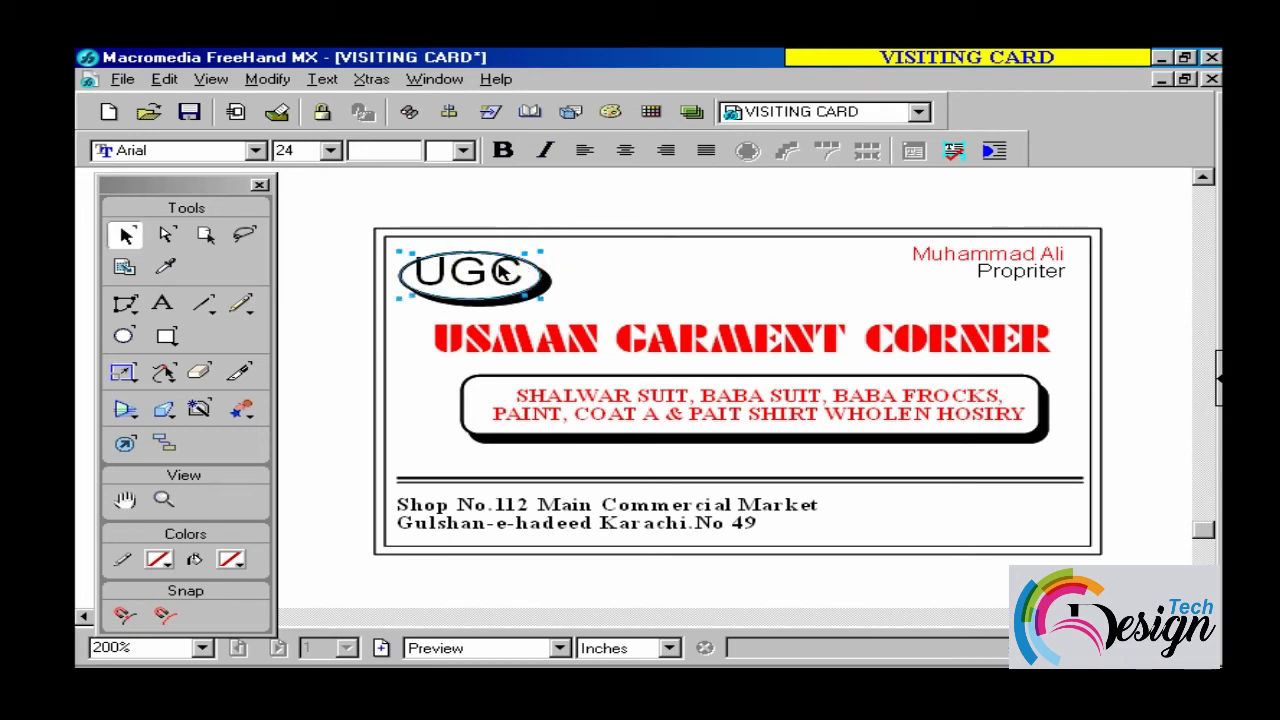
left_click_drag(514, 266, 488, 285)
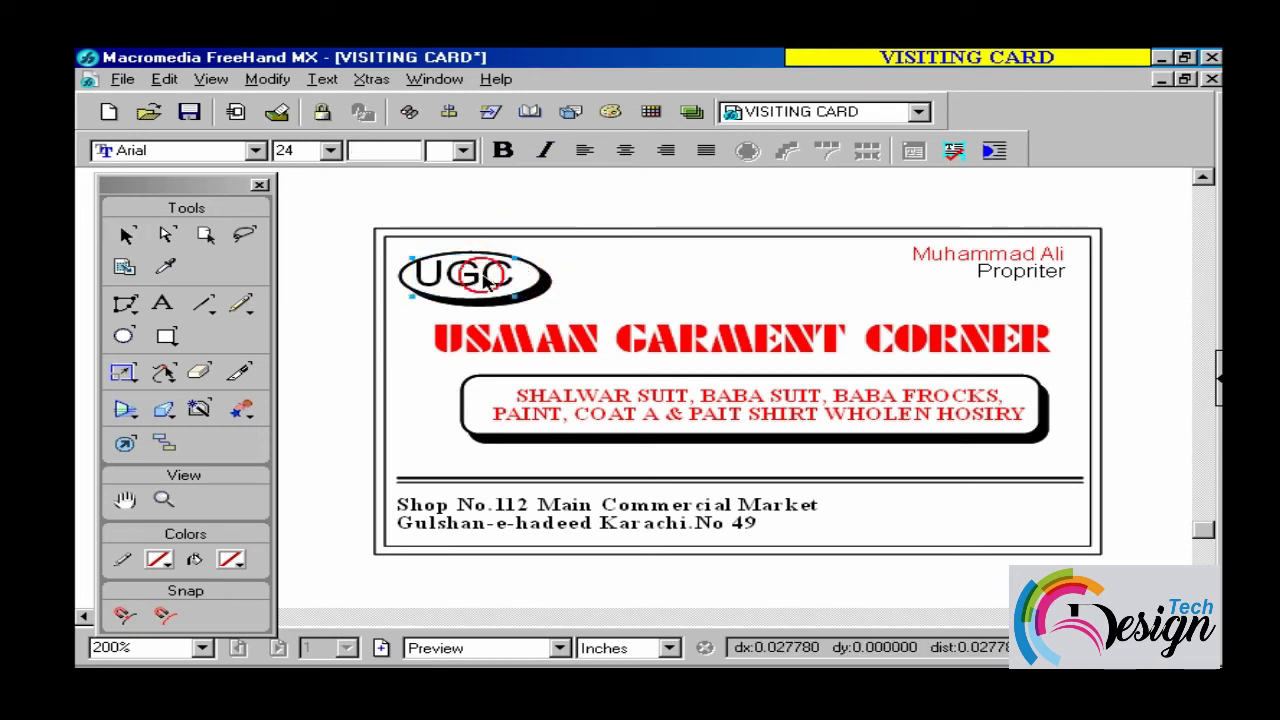
left_click(243, 560)
left_click(237, 464)
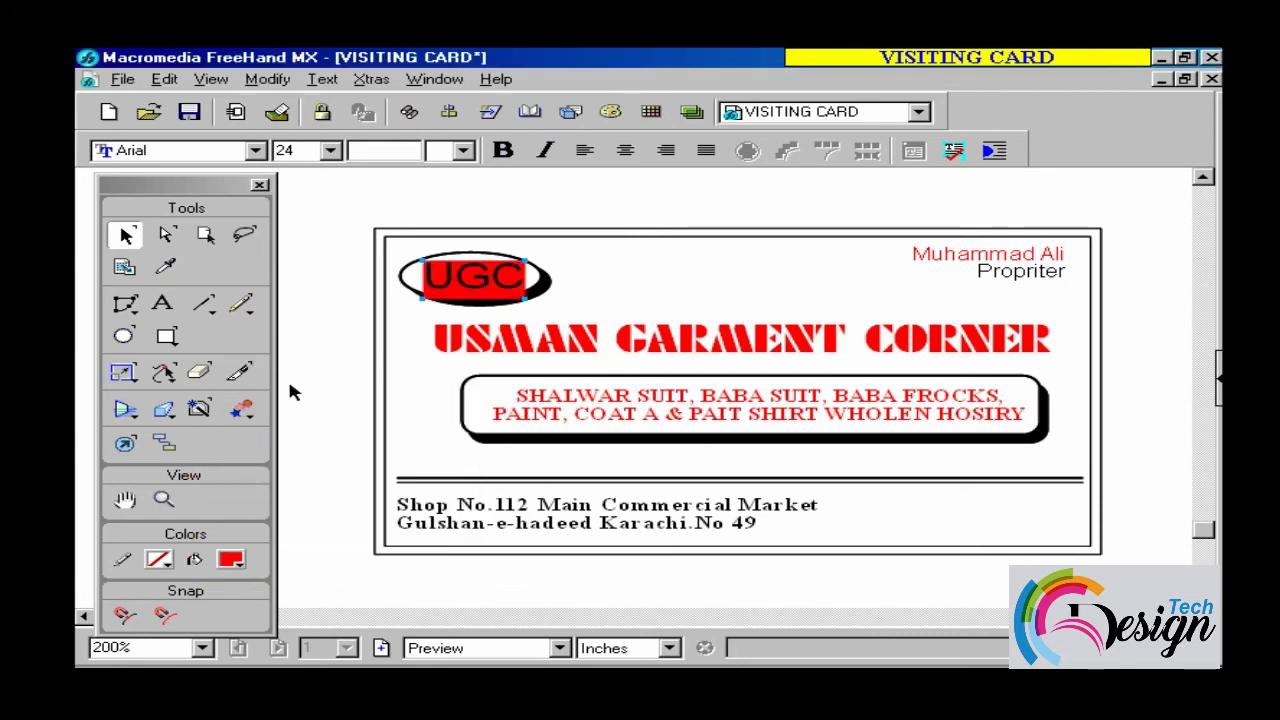
key("ctrl+z")
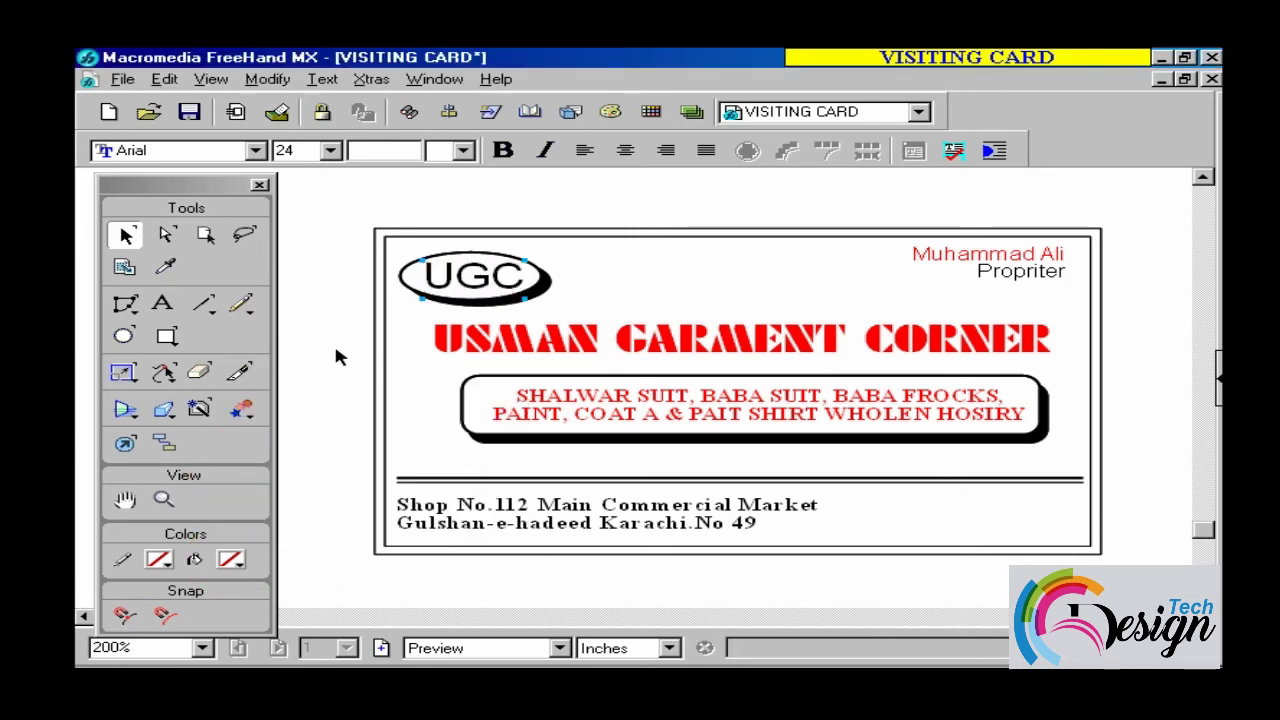
Ungroup the logo, fill the UGC letters red, and regroup them with the oval.
left_click(266, 80)
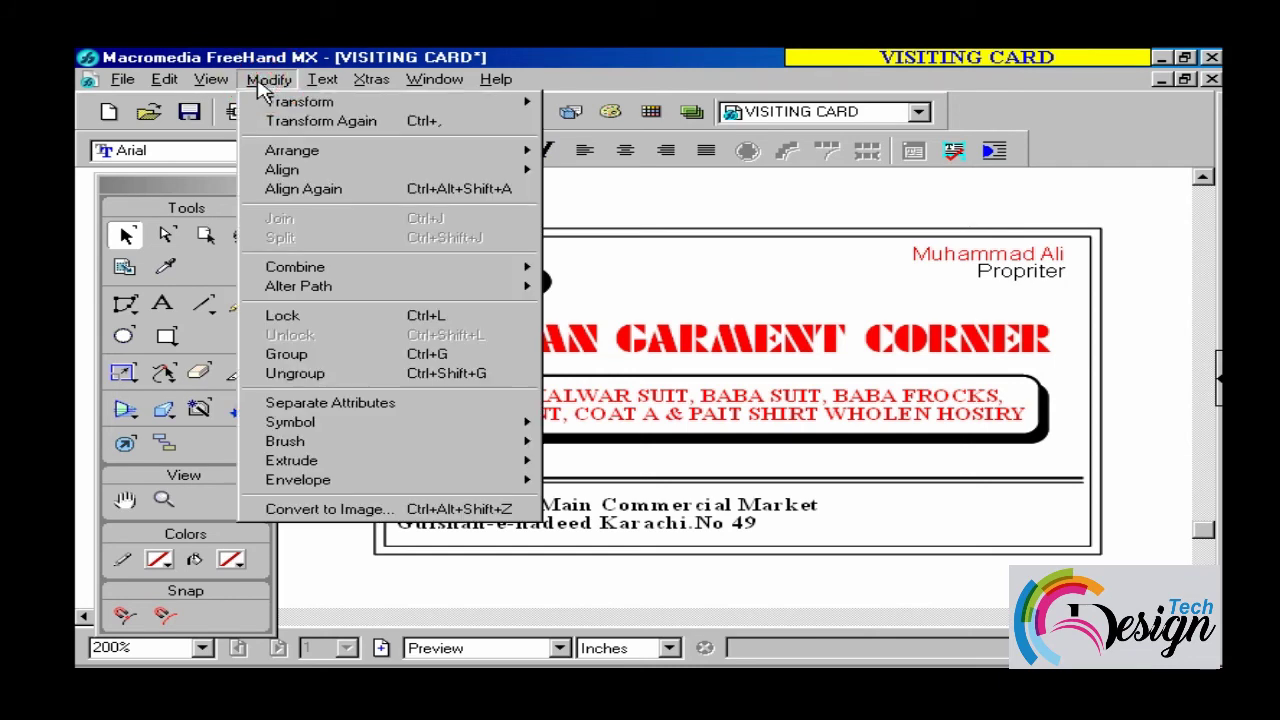
left_click(334, 374)
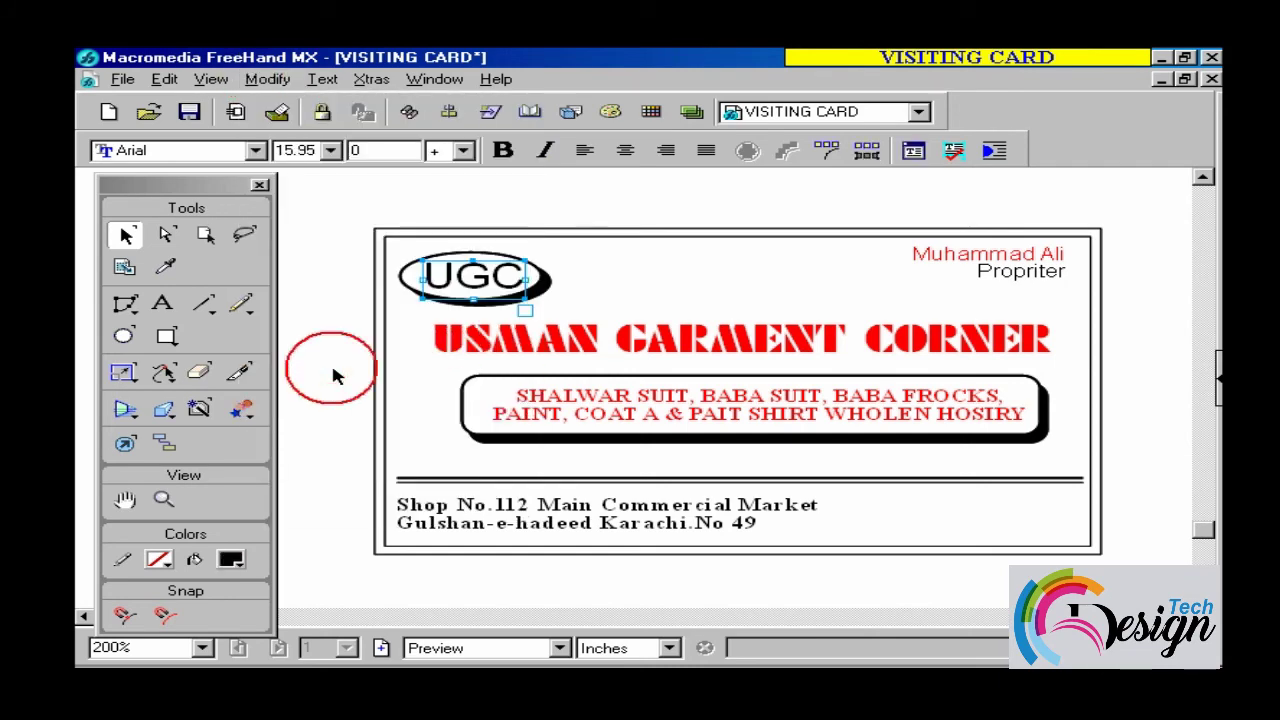
left_click(231, 559)
left_click(248, 458)
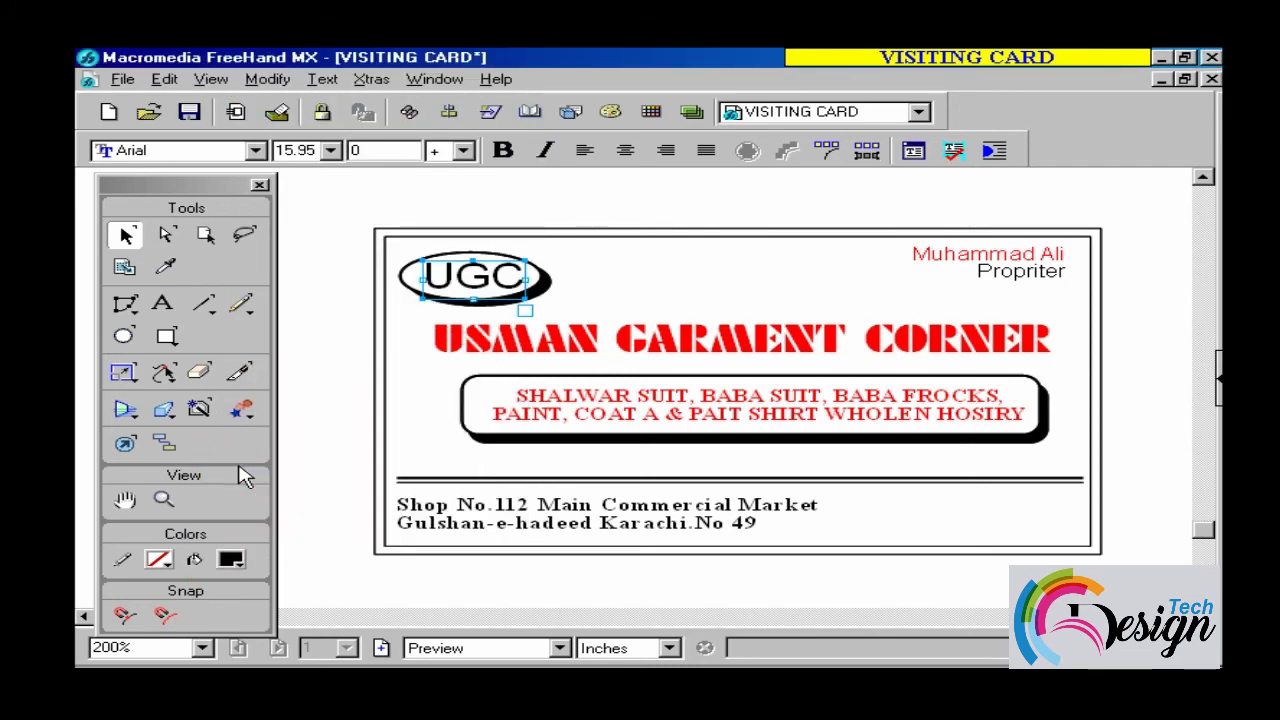
left_click(228, 561)
left_click(240, 470)
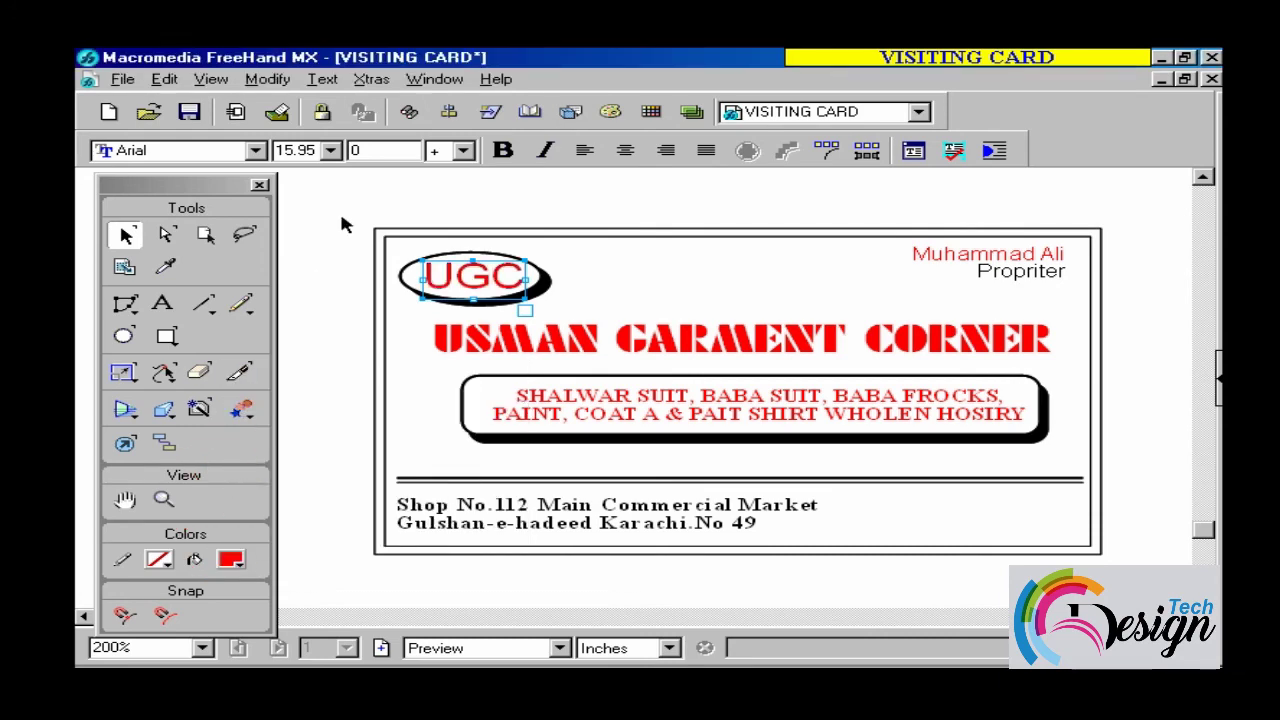
left_click(267, 79)
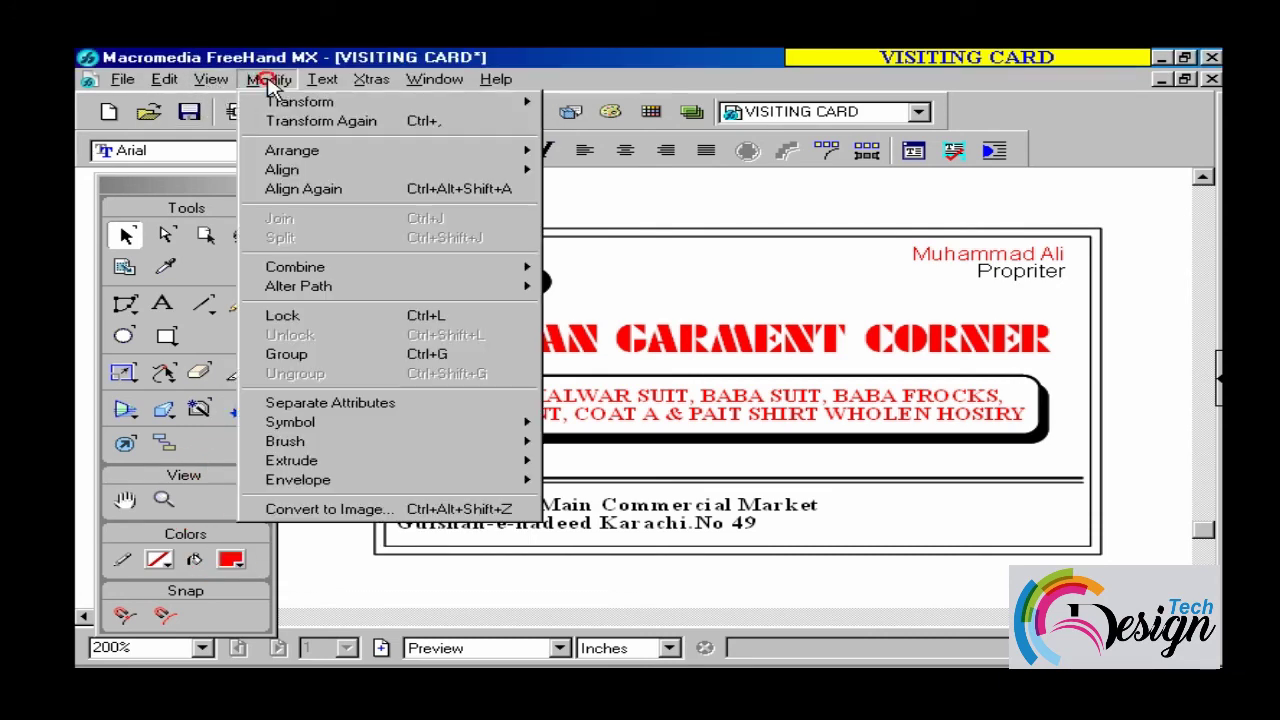
left_click(300, 355)
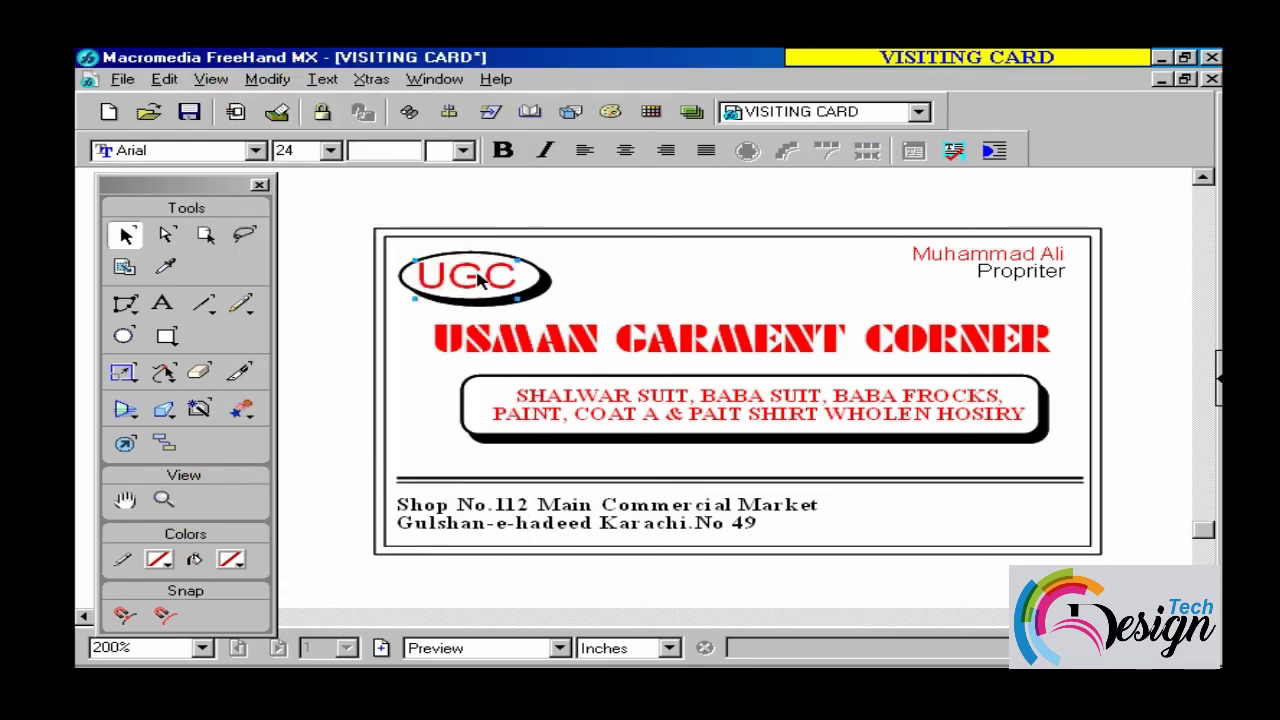
Marquee-select the rounded box with its text and group them with Ctrl+G.
left_click_drag(395, 312, 441, 283)
left_click(432, 378)
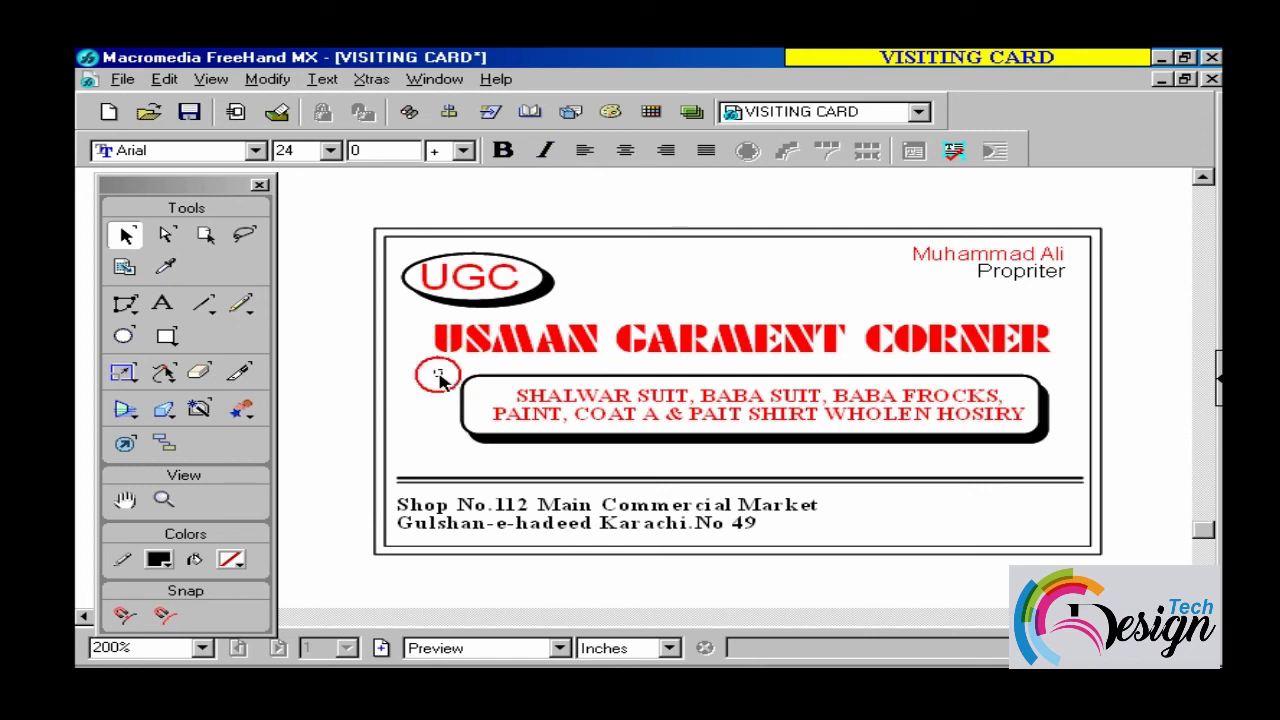
left_click_drag(1005, 444, 1074, 463)
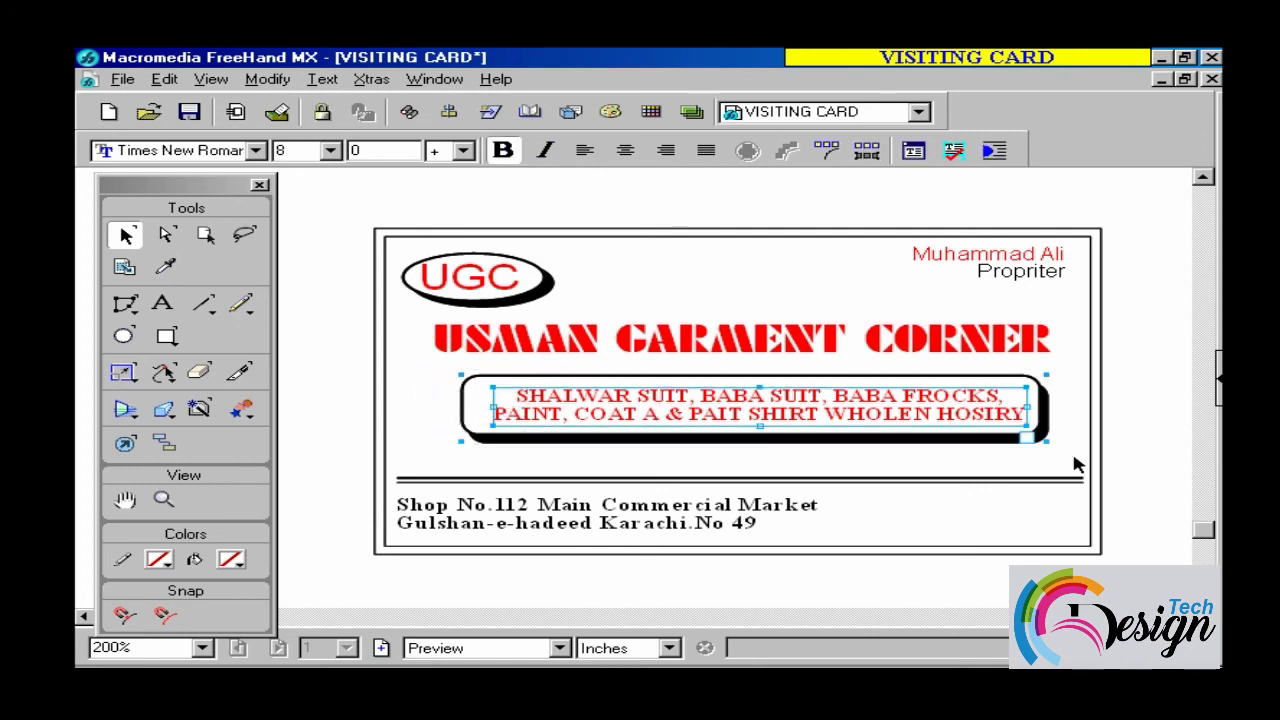
key("ctrl+g")
Nudge the box group down-left, lower the shop name, and shift the UGC logo down-right.
left_click_drag(757, 403, 729, 397)
left_click_drag(724, 352, 721, 367)
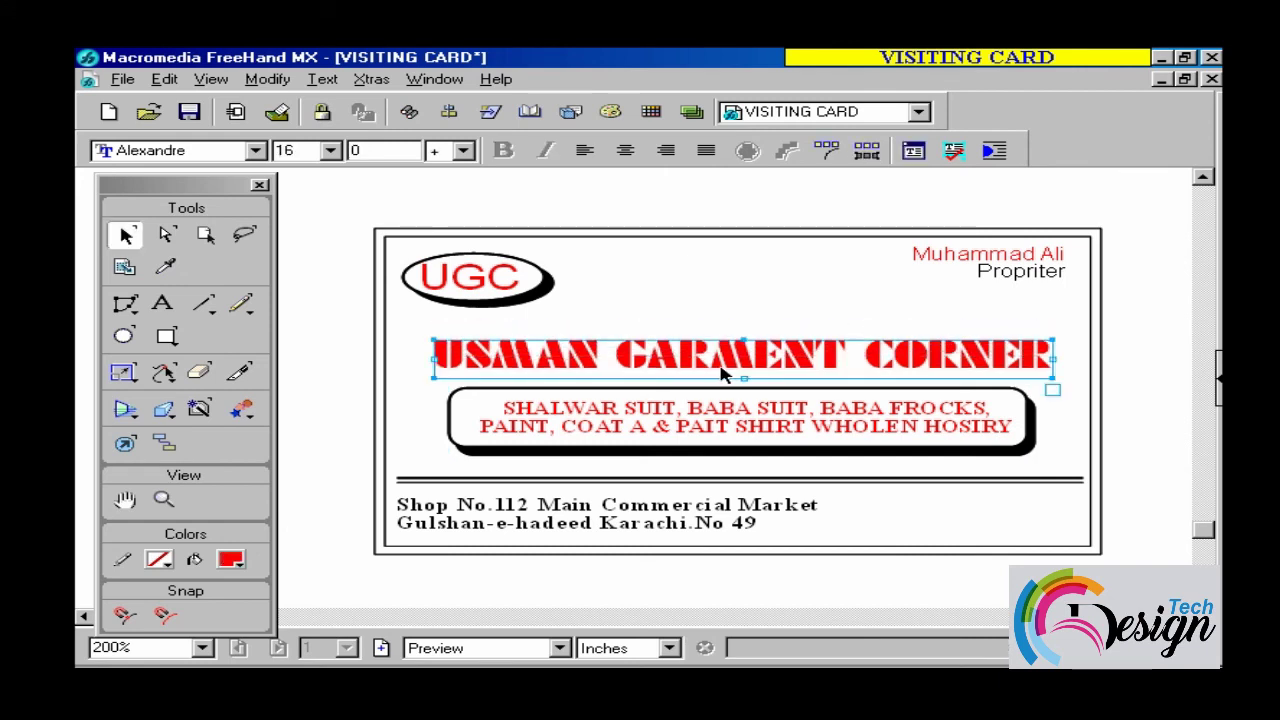
left_click_drag(505, 302, 518, 316)
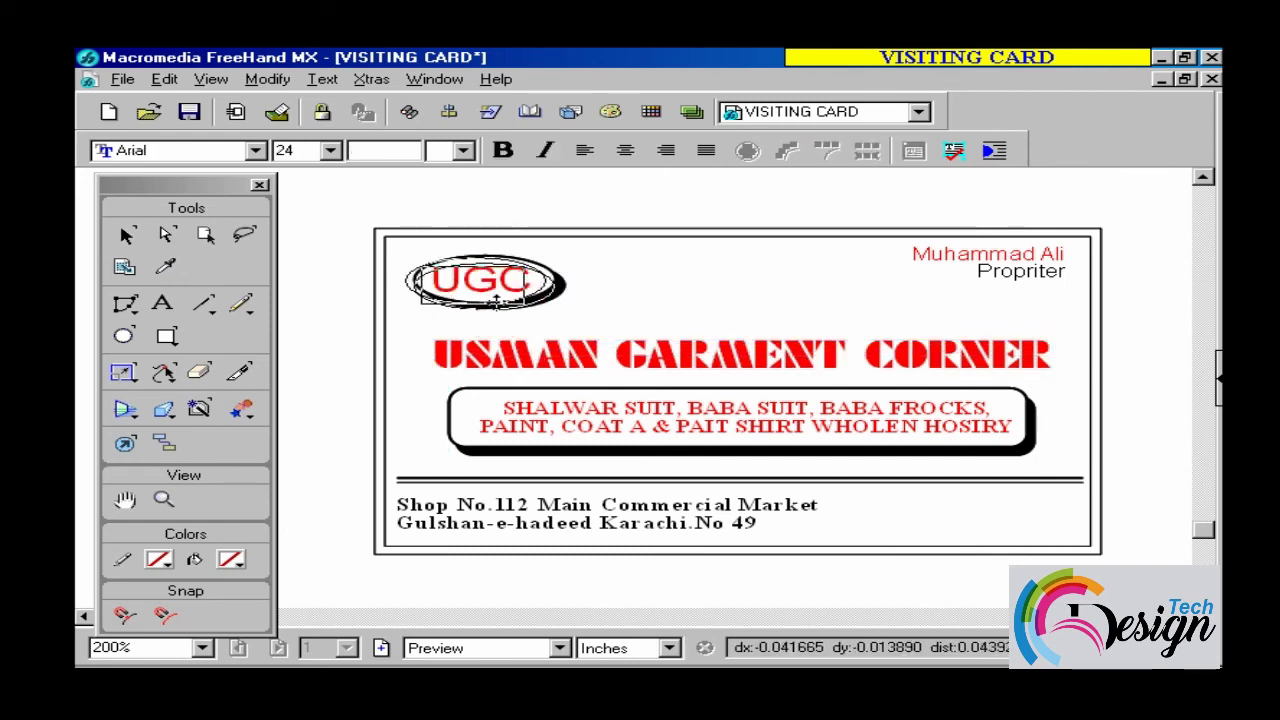
left_click_drag(685, 402, 651, 400)
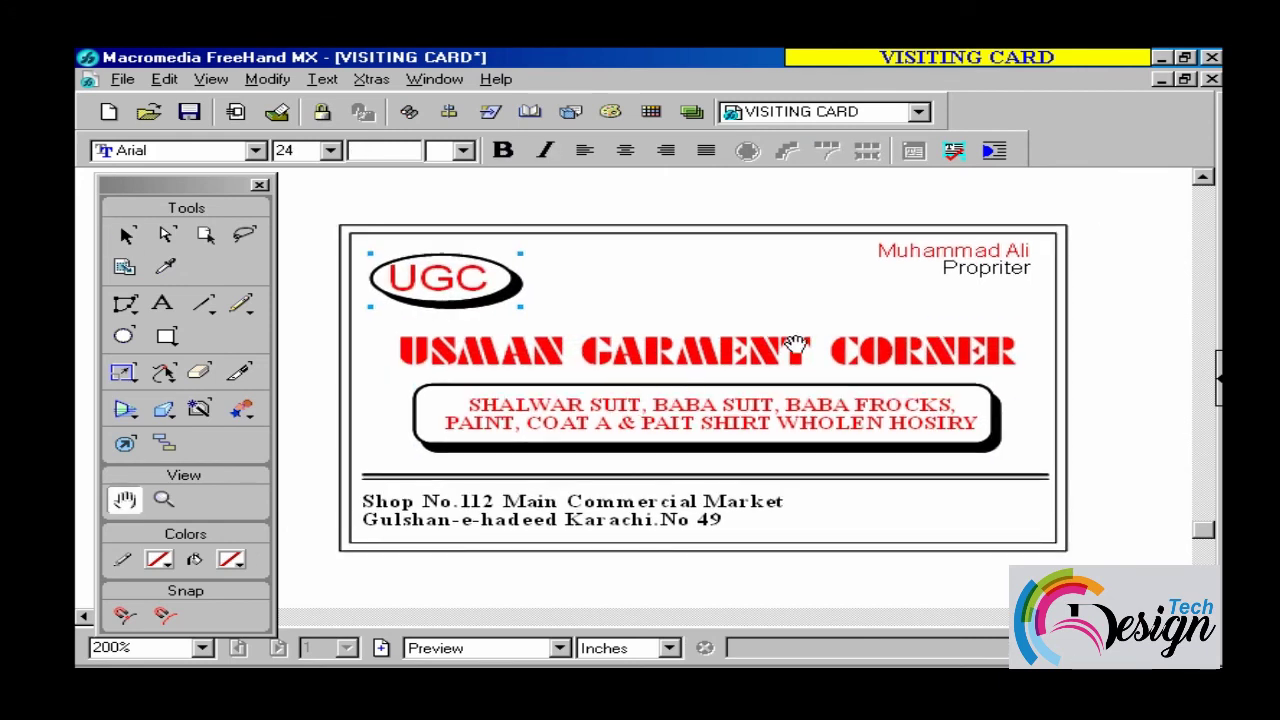
Nudge the owner's name slightly right and reselect it above the Propriter caption.
left_click(937, 260)
left_click_drag(937, 258, 943, 258)
left_click(971, 276)
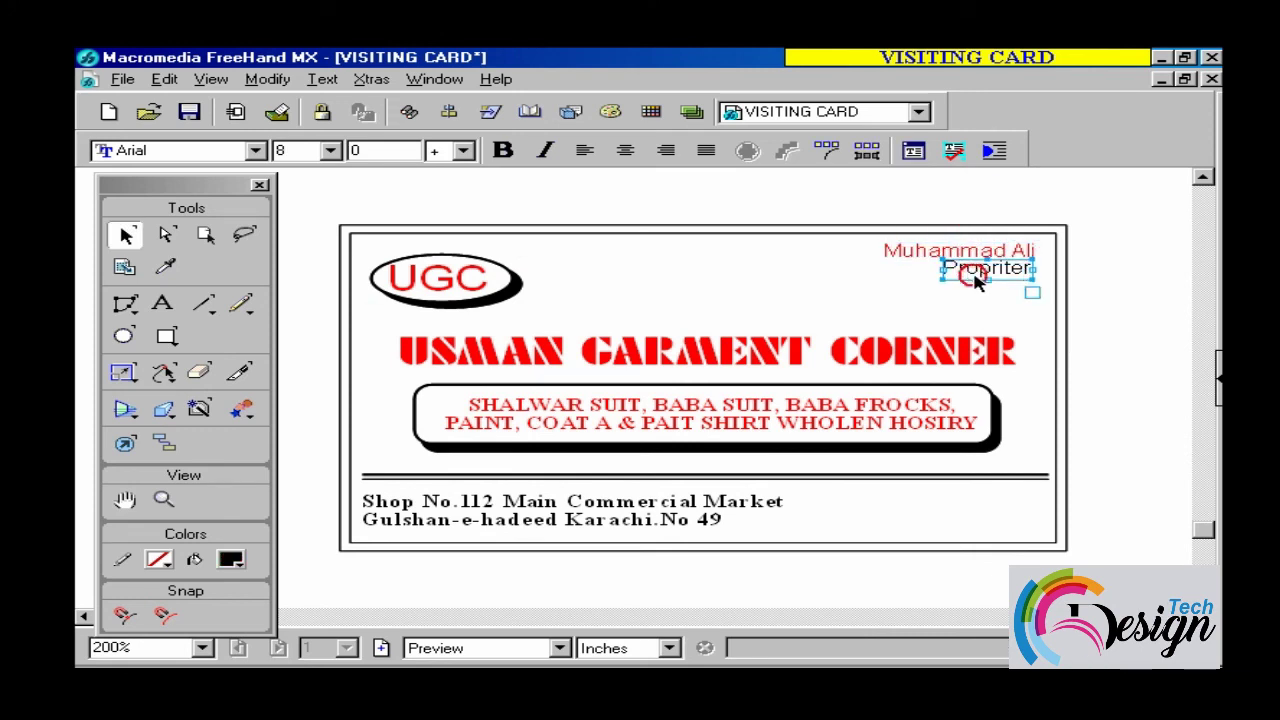
left_click(1064, 285)
left_click(964, 250)
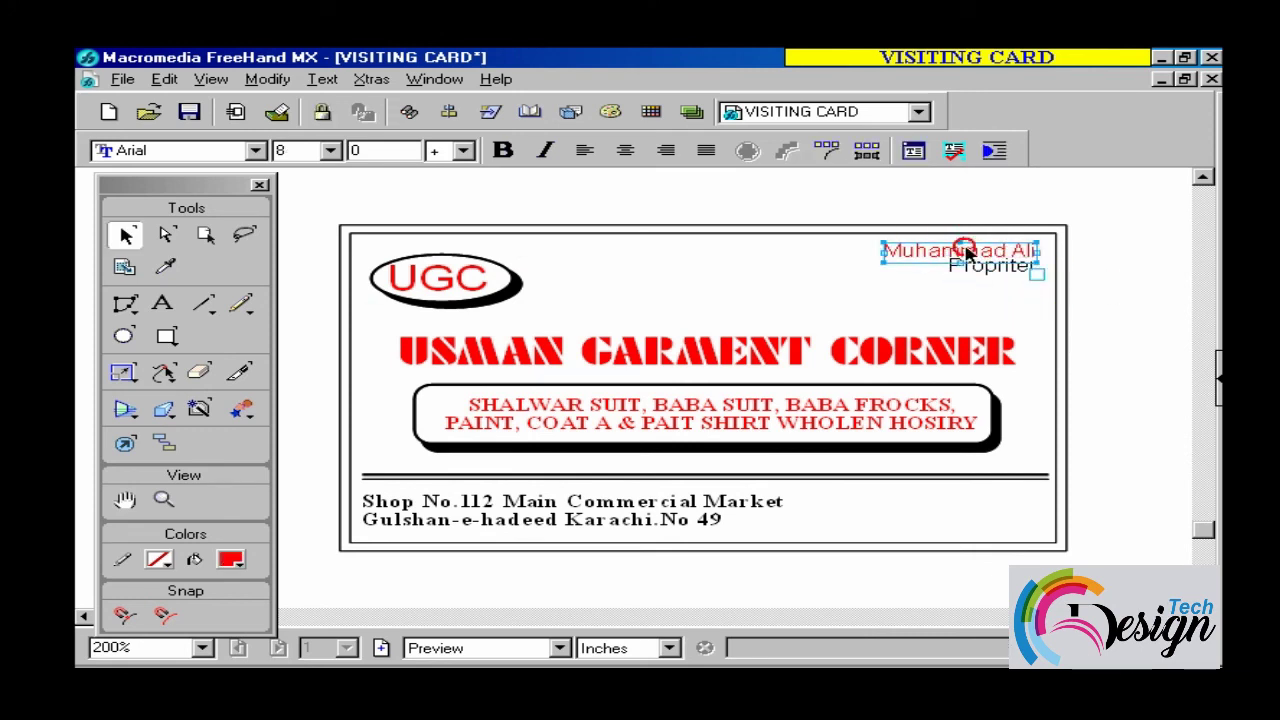
left_click(976, 277)
left_click(952, 254)
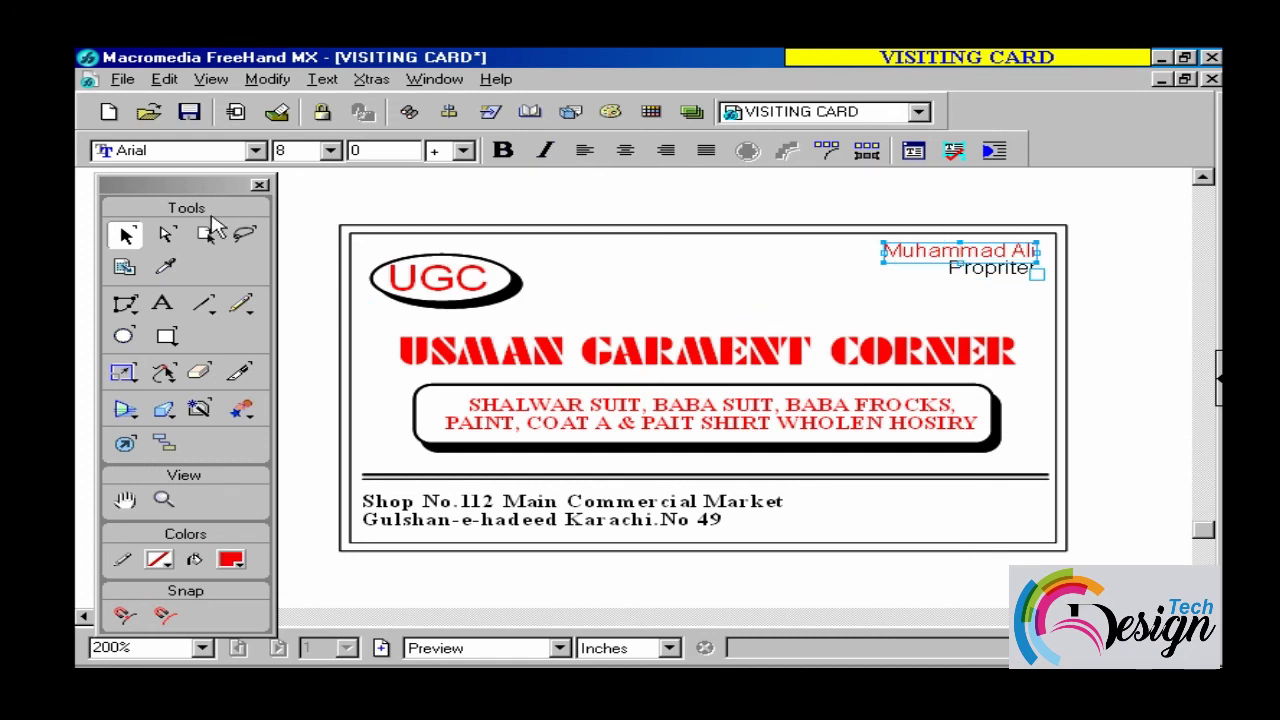
Set the owner's name to SheerBeauty at size 14 and move it toward the top-right corner.
left_click(185, 152)
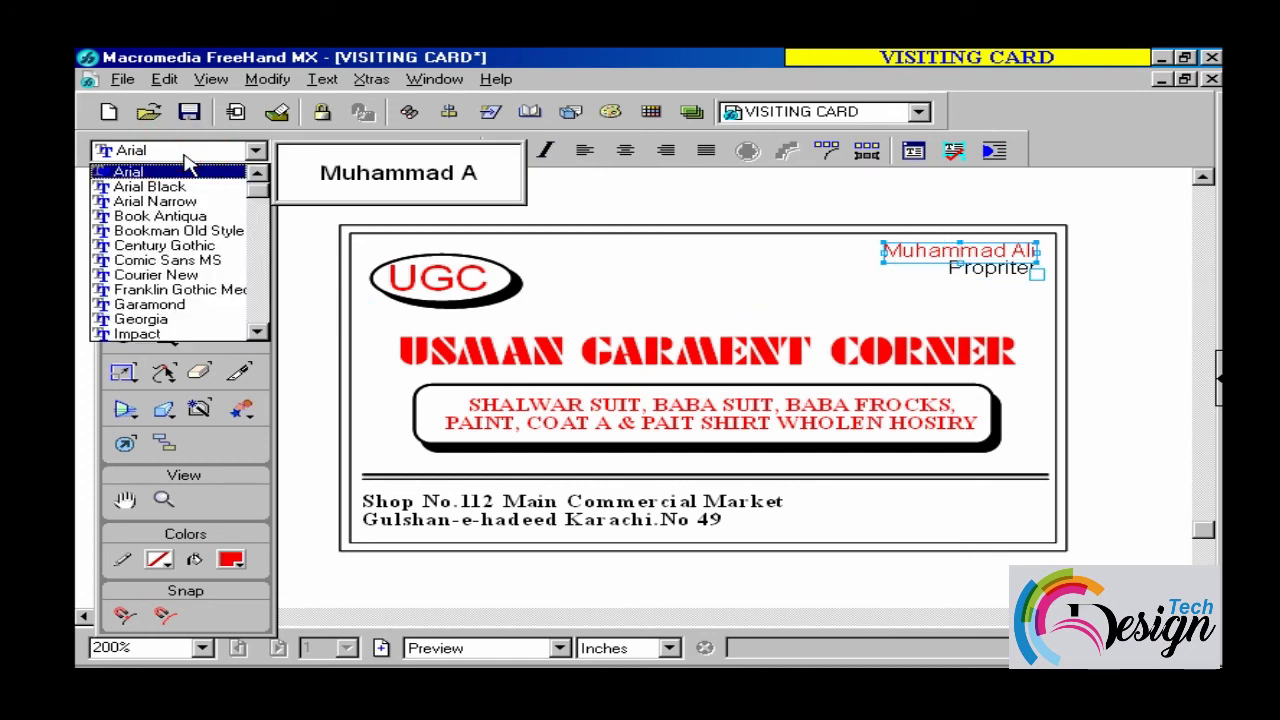
type("sy")
key("Down")
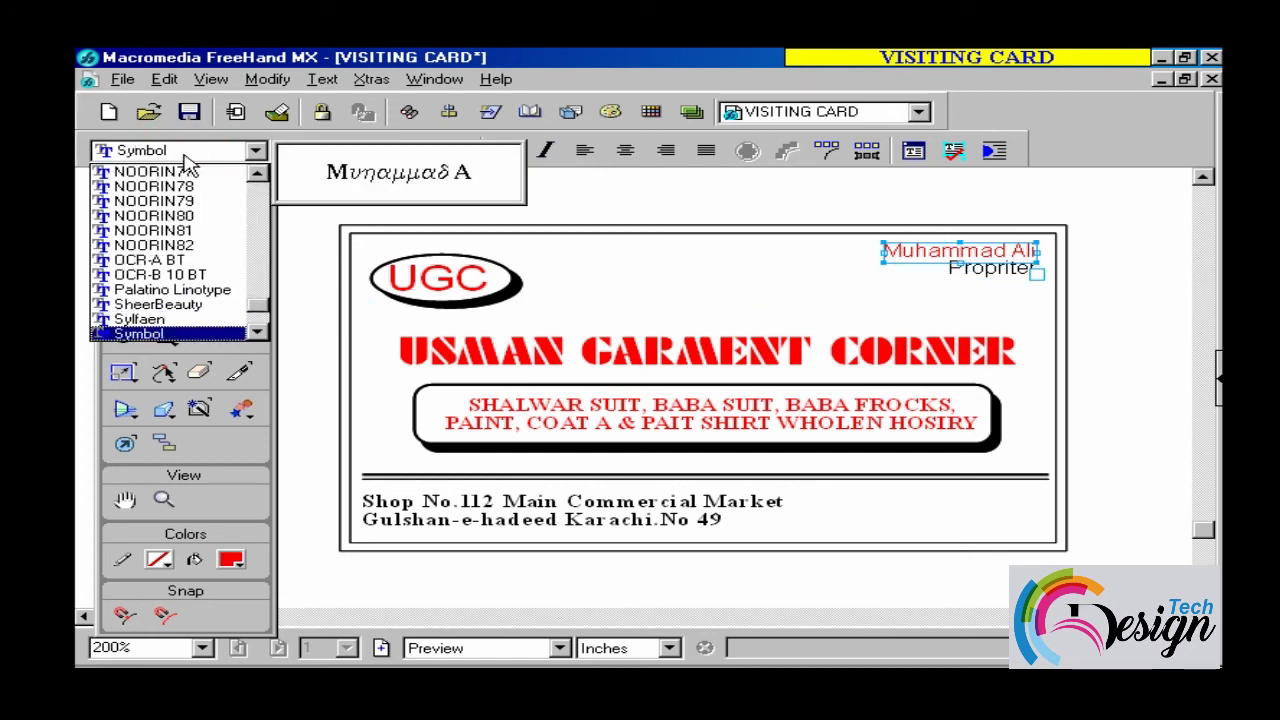
key("Down")
key("Up")
key("Up")
key("Up")
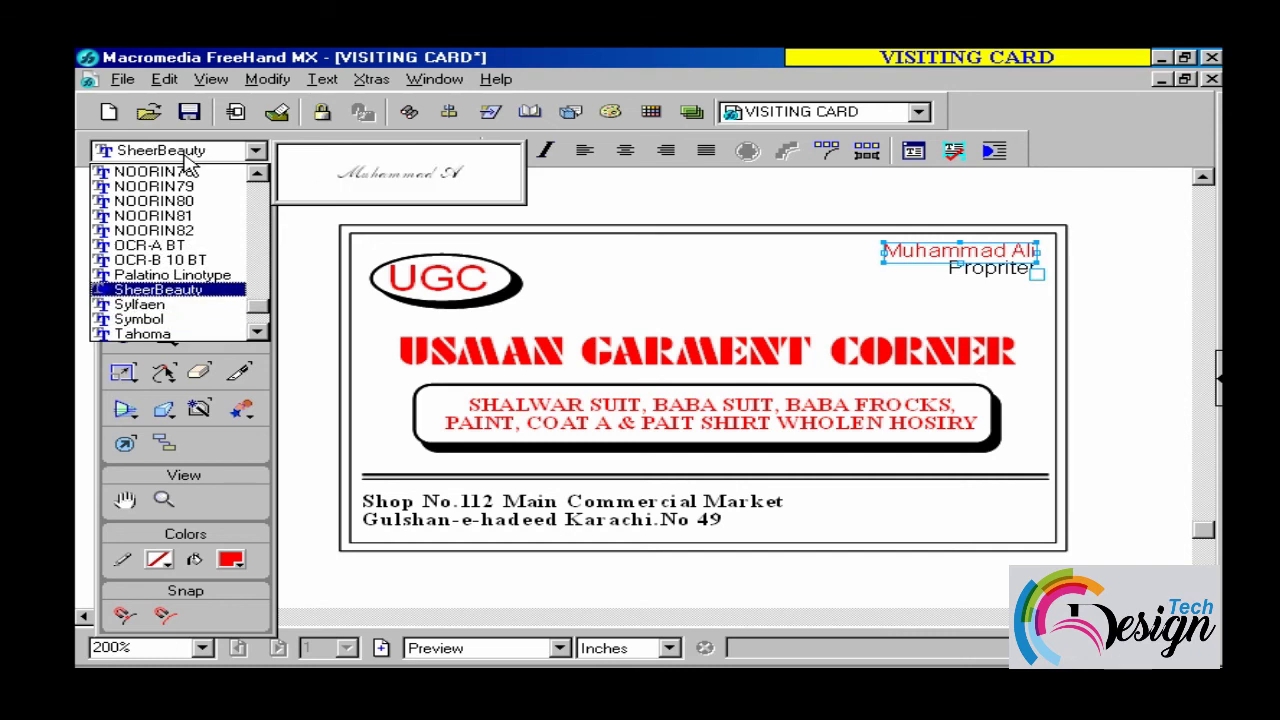
key("Return")
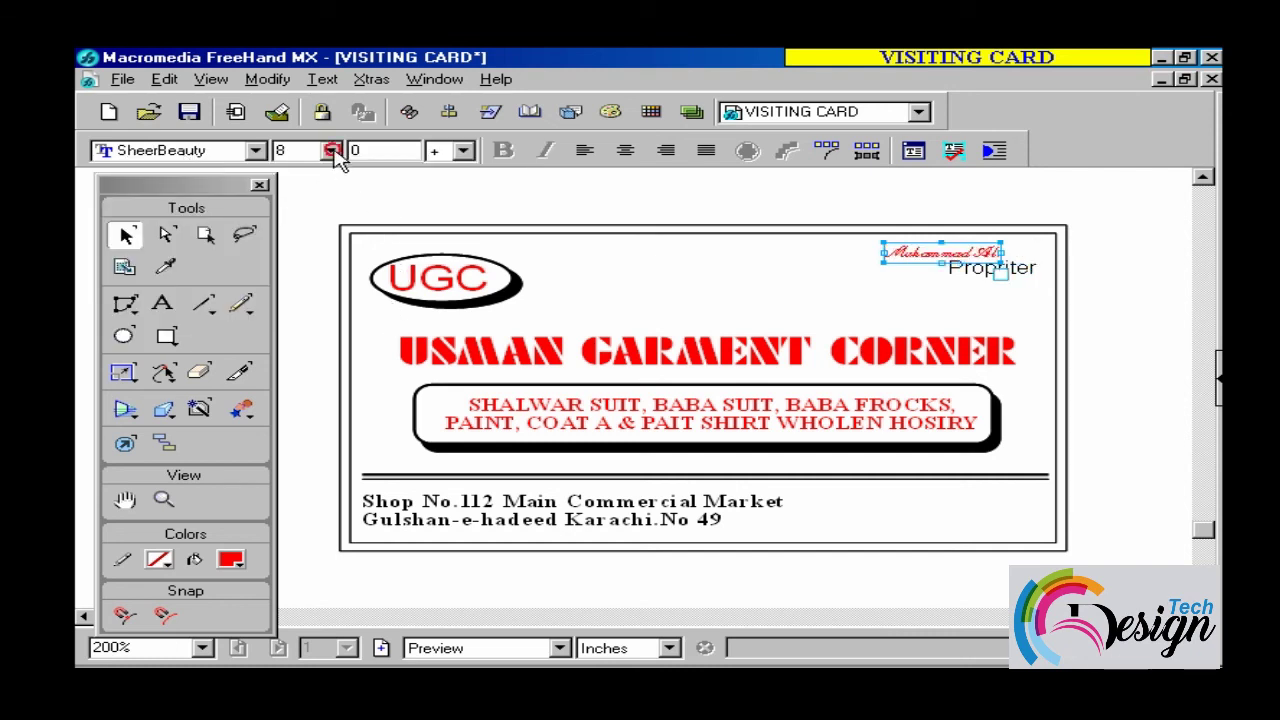
left_click(334, 152)
left_click(327, 247)
mouse_move(946, 268)
left_mouse_down()
mouse_move(912, 258)
mouse_move(995, 270)
left_mouse_up()
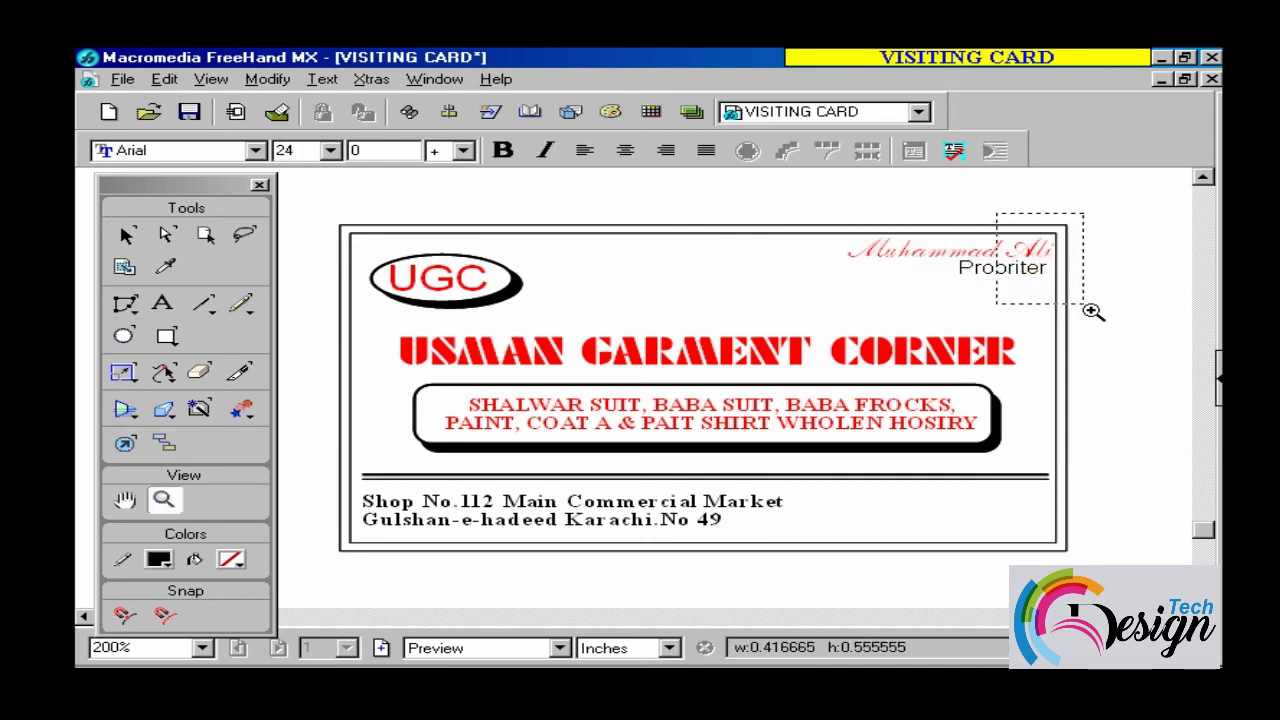
Shift the name left and Propriter right so their right ends align, then return to 100% view.
left_click_drag(996, 210, 1091, 306)
left_click_drag(812, 362, 798, 369)
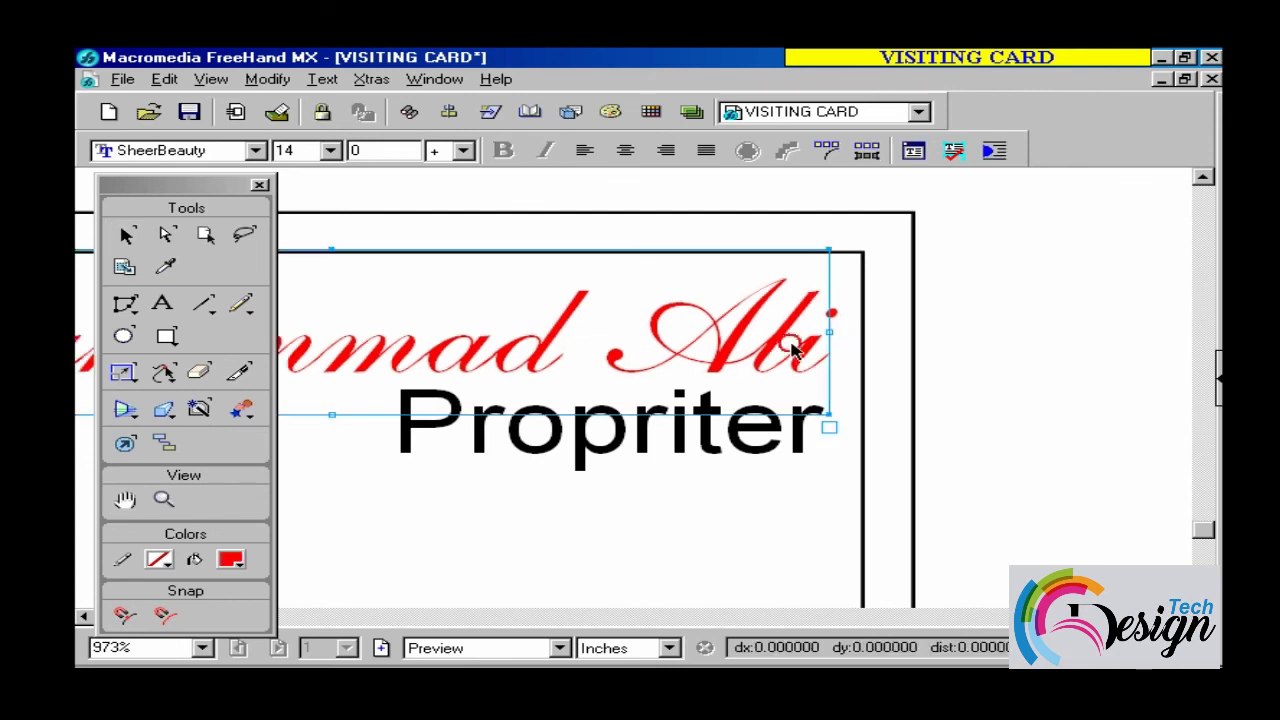
left_click_drag(800, 440, 808, 440)
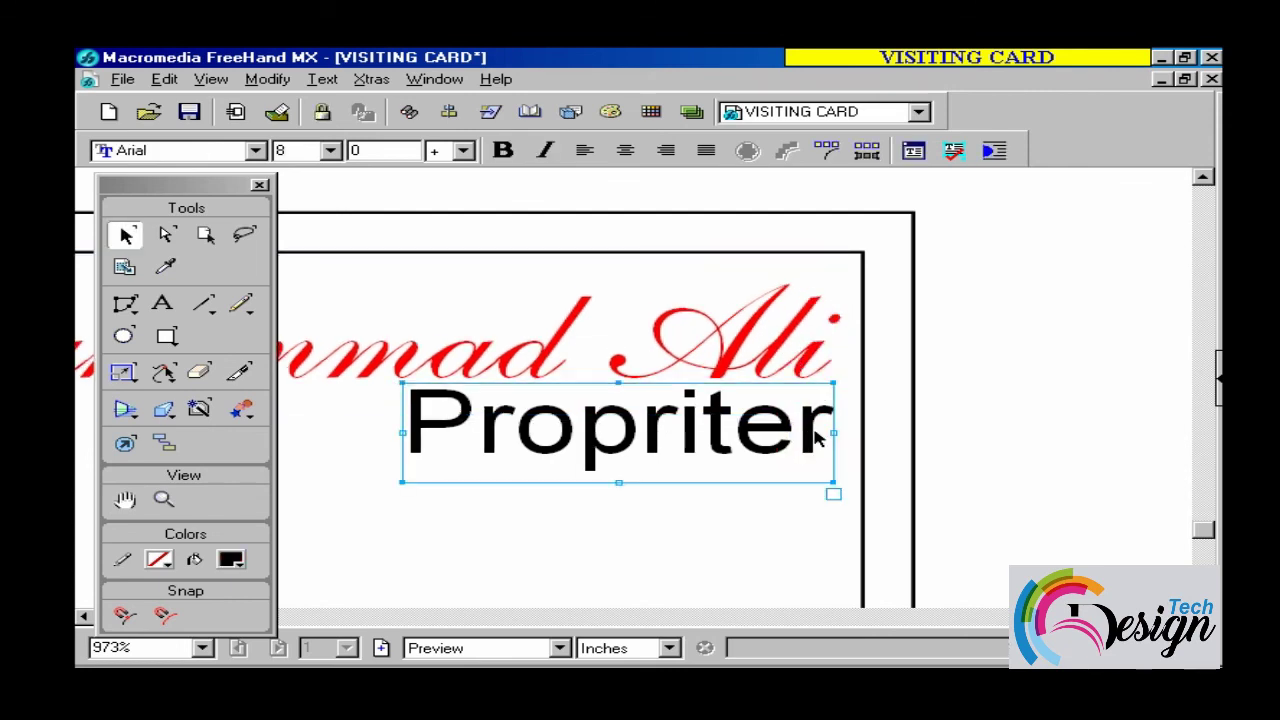
left_click(944, 390)
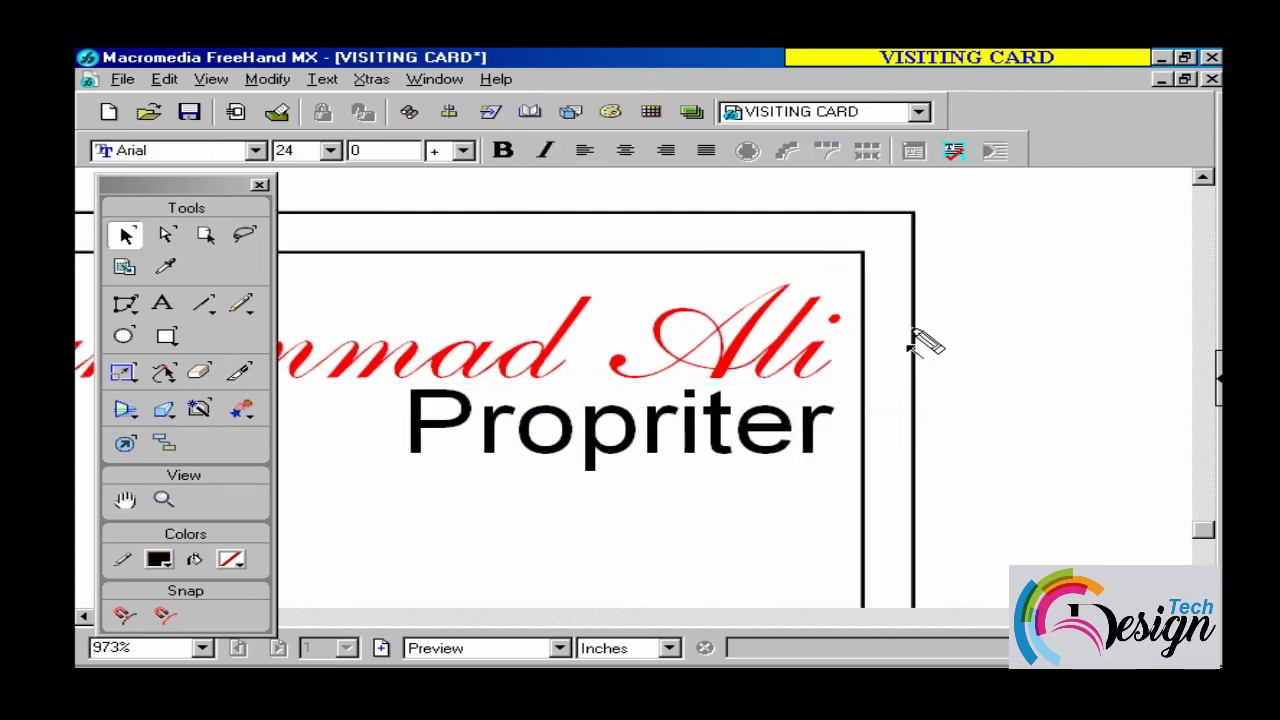
left_click(738, 373)
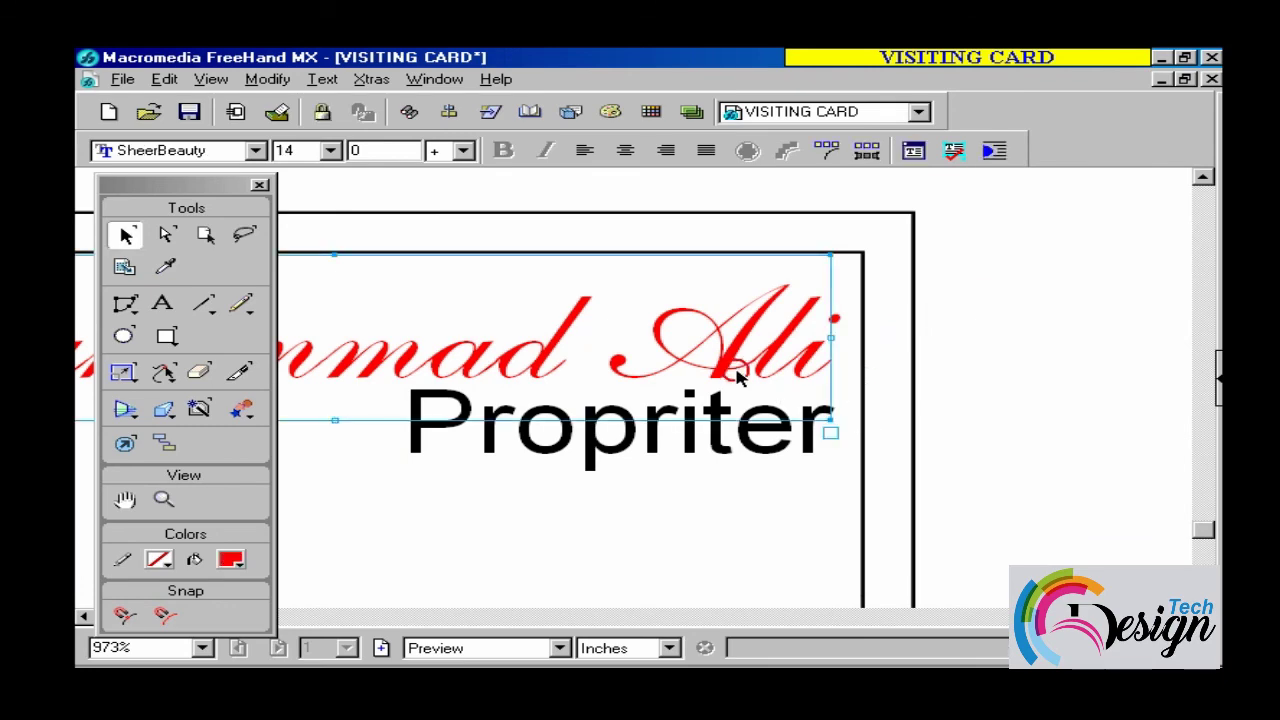
key("z")
left_click(743, 388, "alt")
key("ctrl+1")
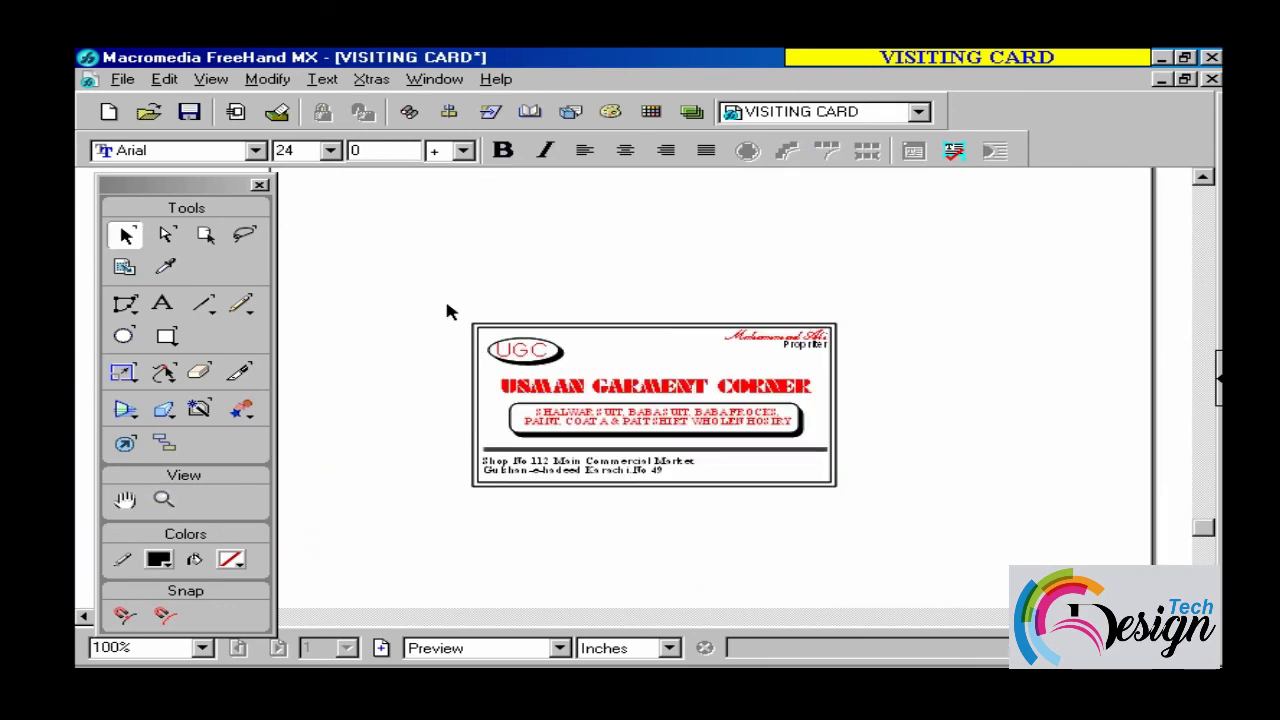
Frame the whole card in view and save the visiting card file.
key("z")
left_click_drag(445, 305, 951, 523)
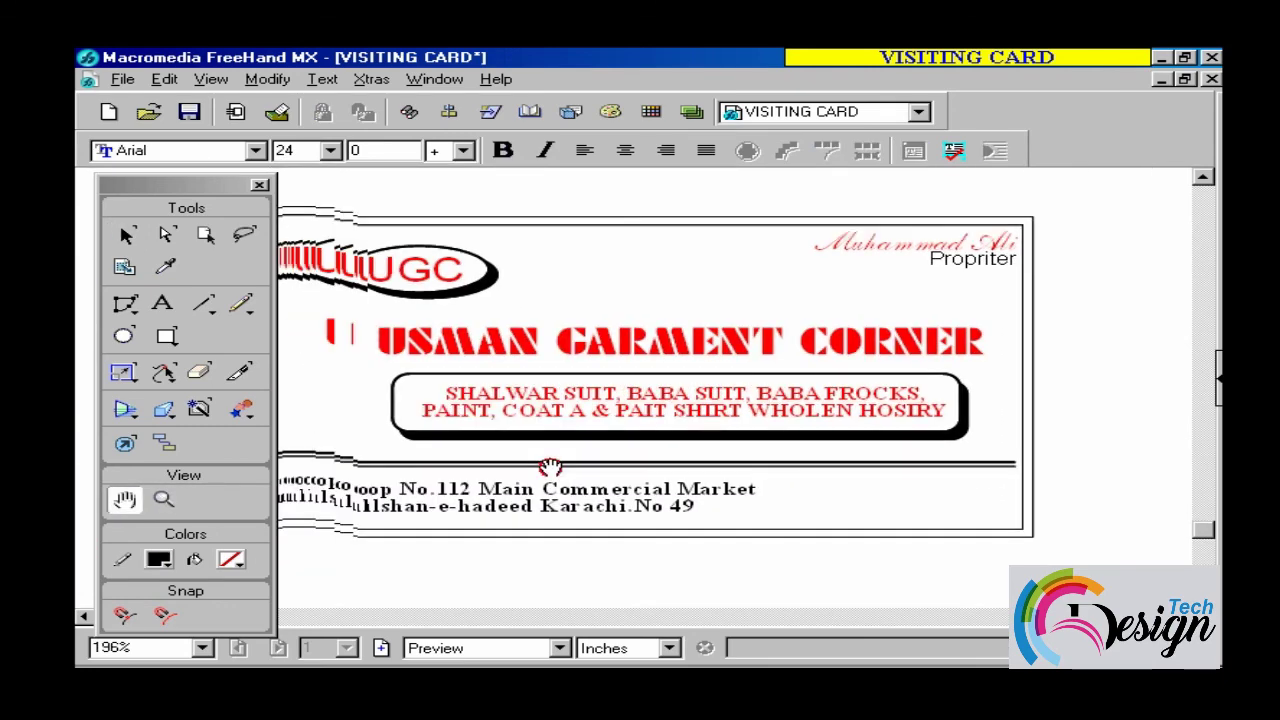
left_click_drag(550, 467, 632, 478)
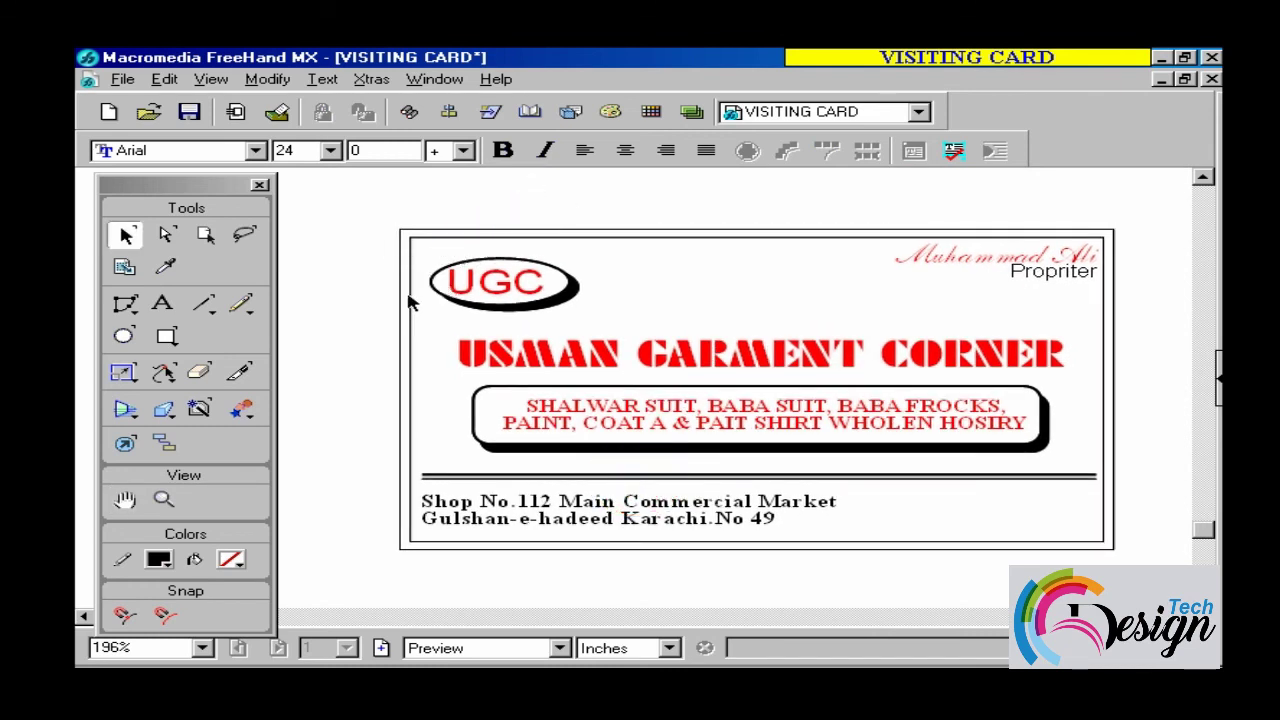
left_click(424, 243)
key("Tab")
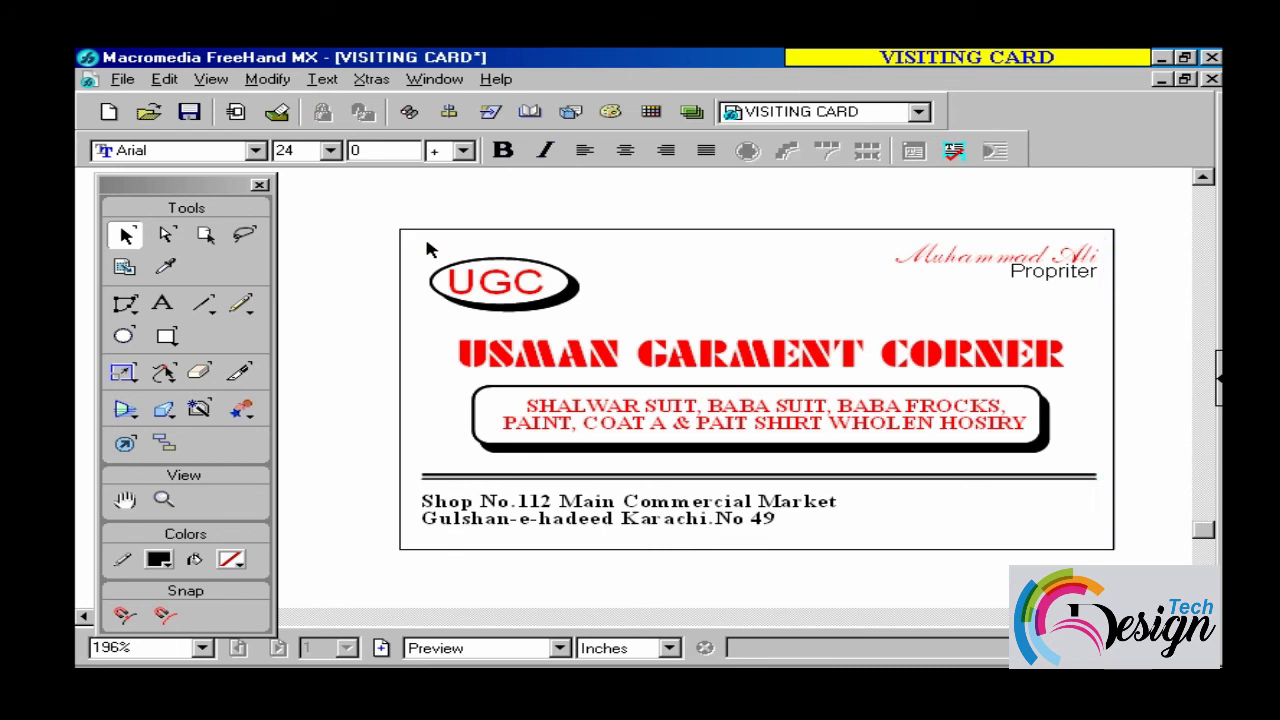
key("ctrl+s")
Group all card elements into one object and move it up-left on the page at 50% zoom.
left_click_drag(376, 253, 350, 253)
left_click_drag(460, 338, 1142, 283)
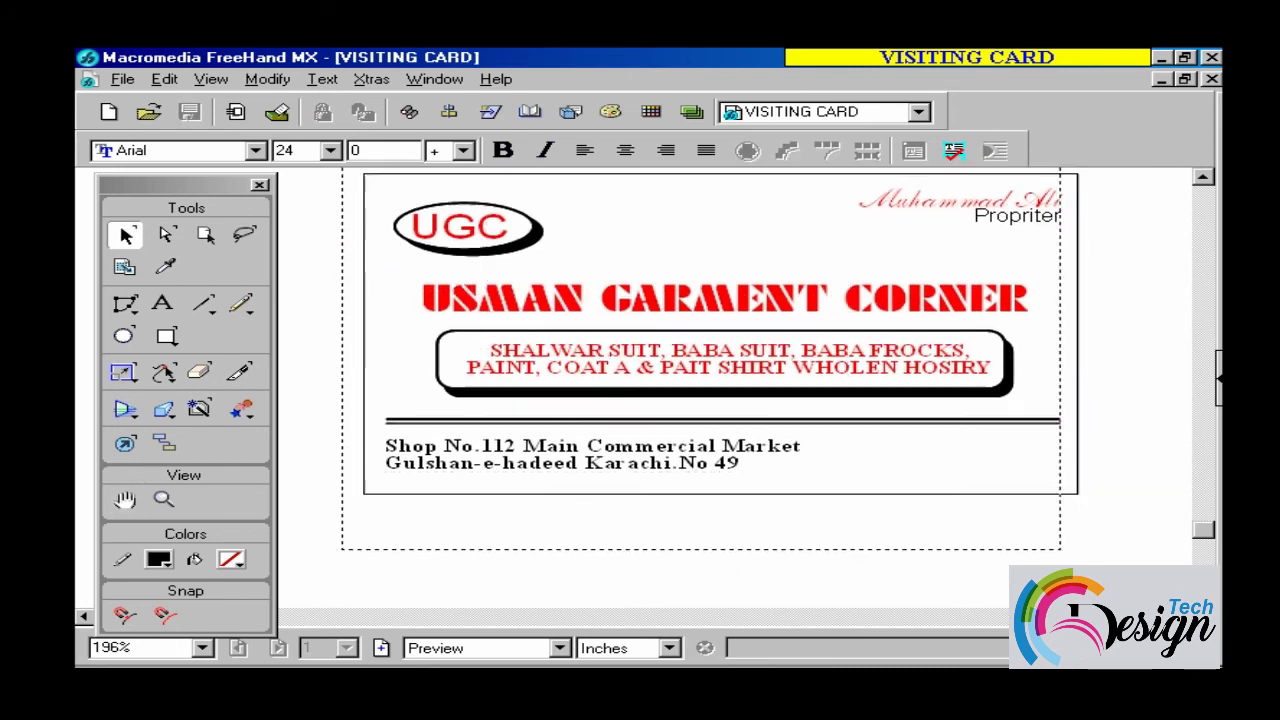
key("space")
left_click_drag(833, 258, 806, 377)
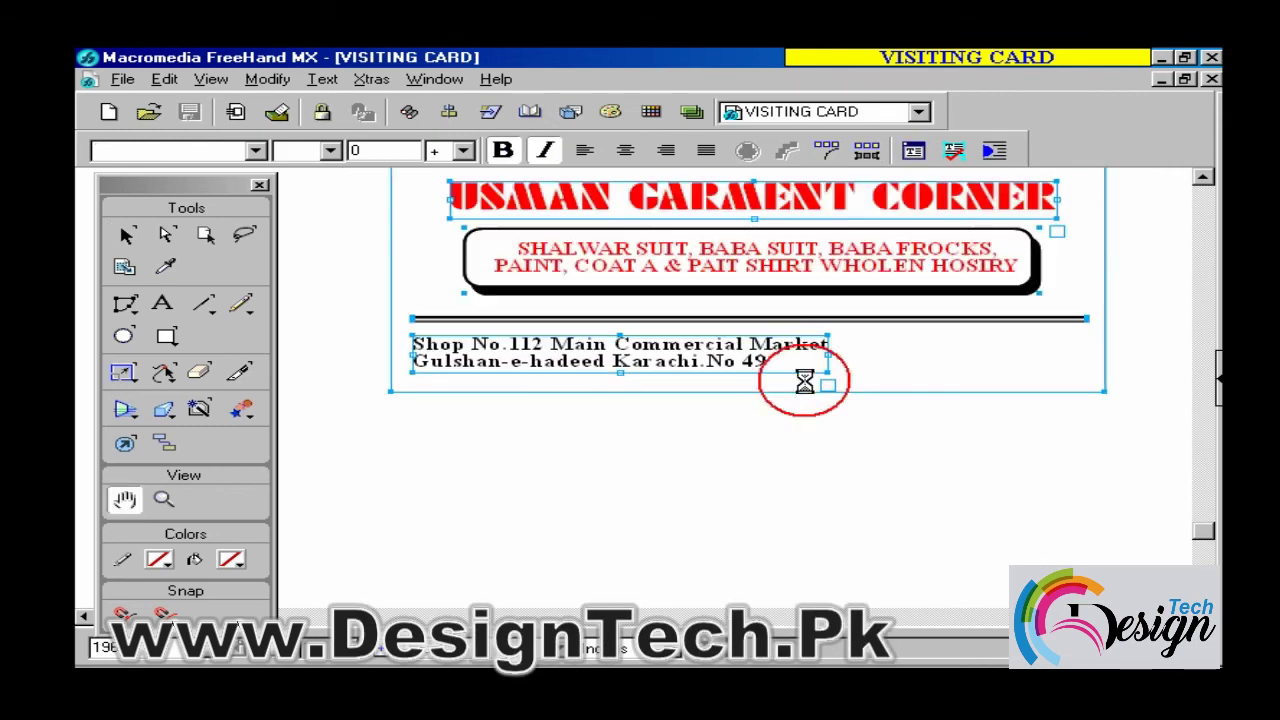
left_click_drag(760, 230, 763, 400)
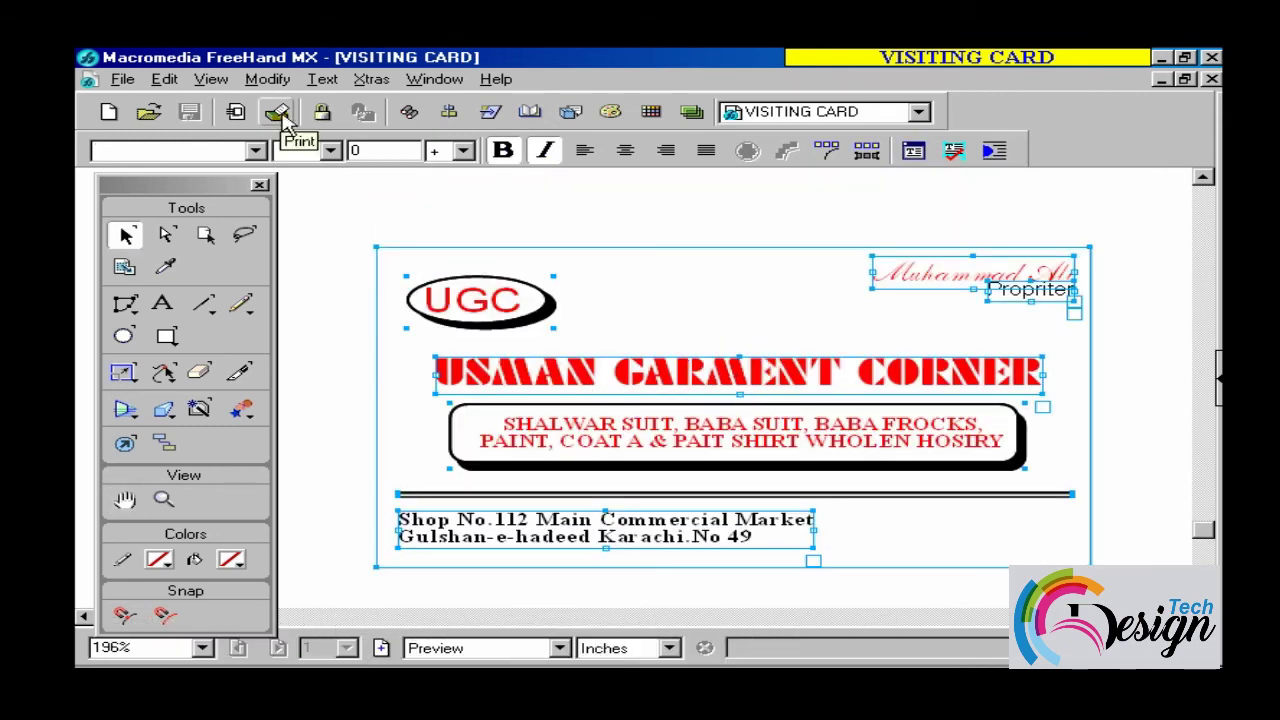
left_click(268, 79)
left_click(330, 362)
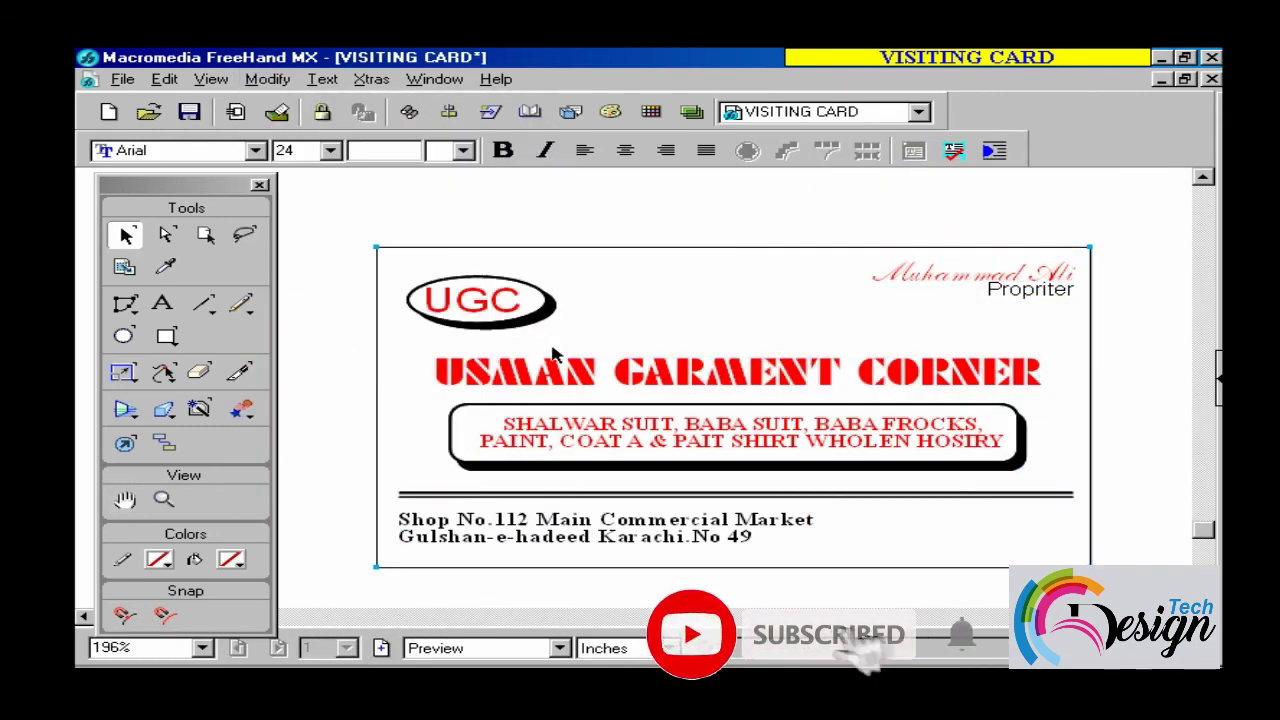
left_click(578, 319, "alt")
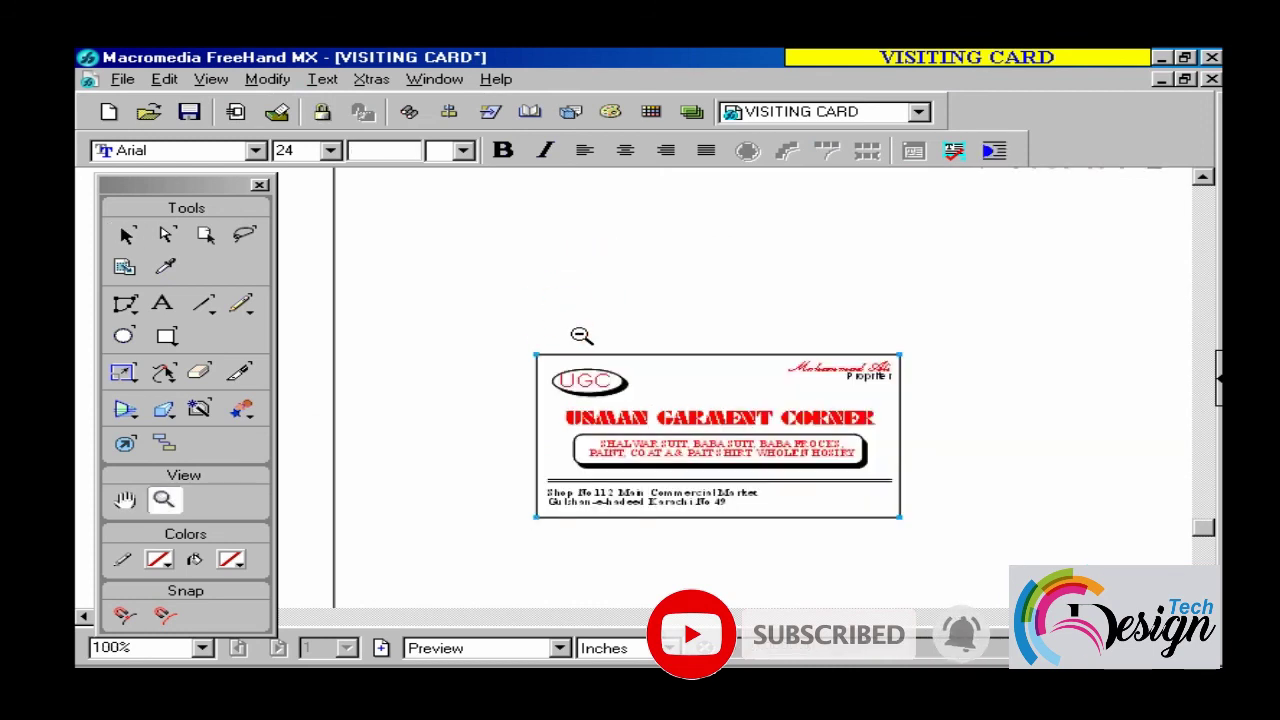
left_click(573, 365, "alt")
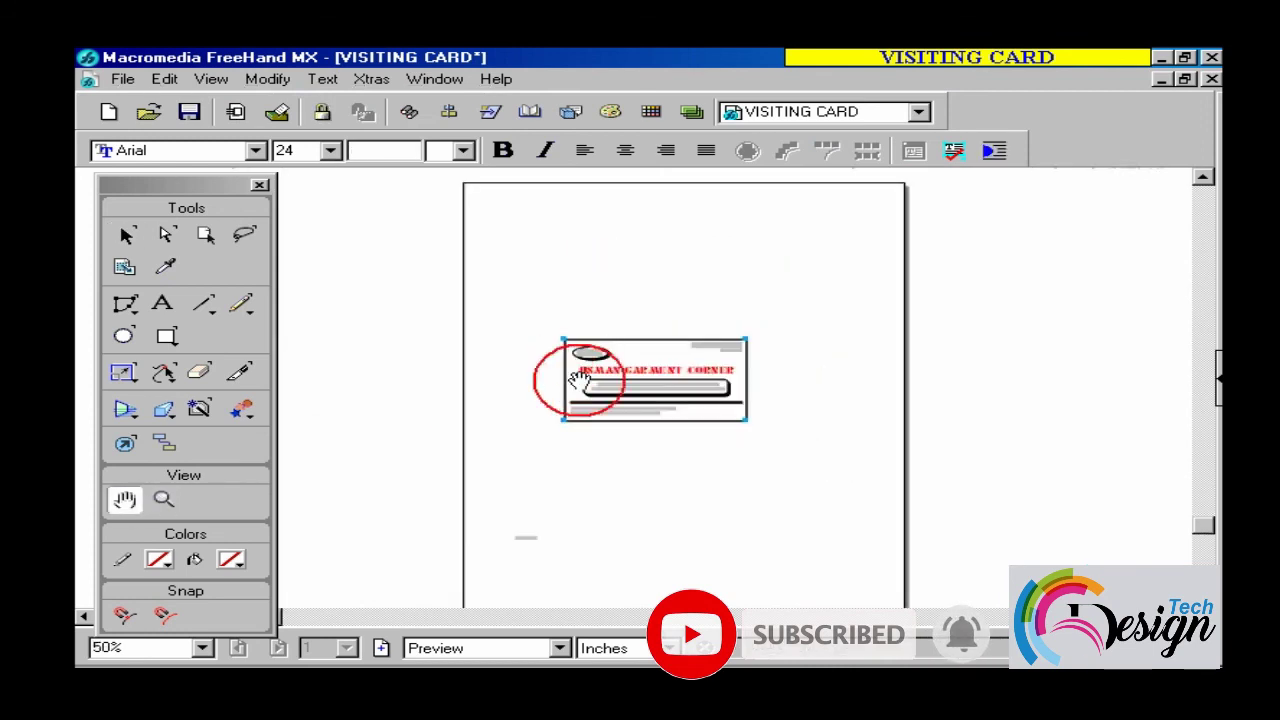
left_click_drag(588, 384, 523, 317)
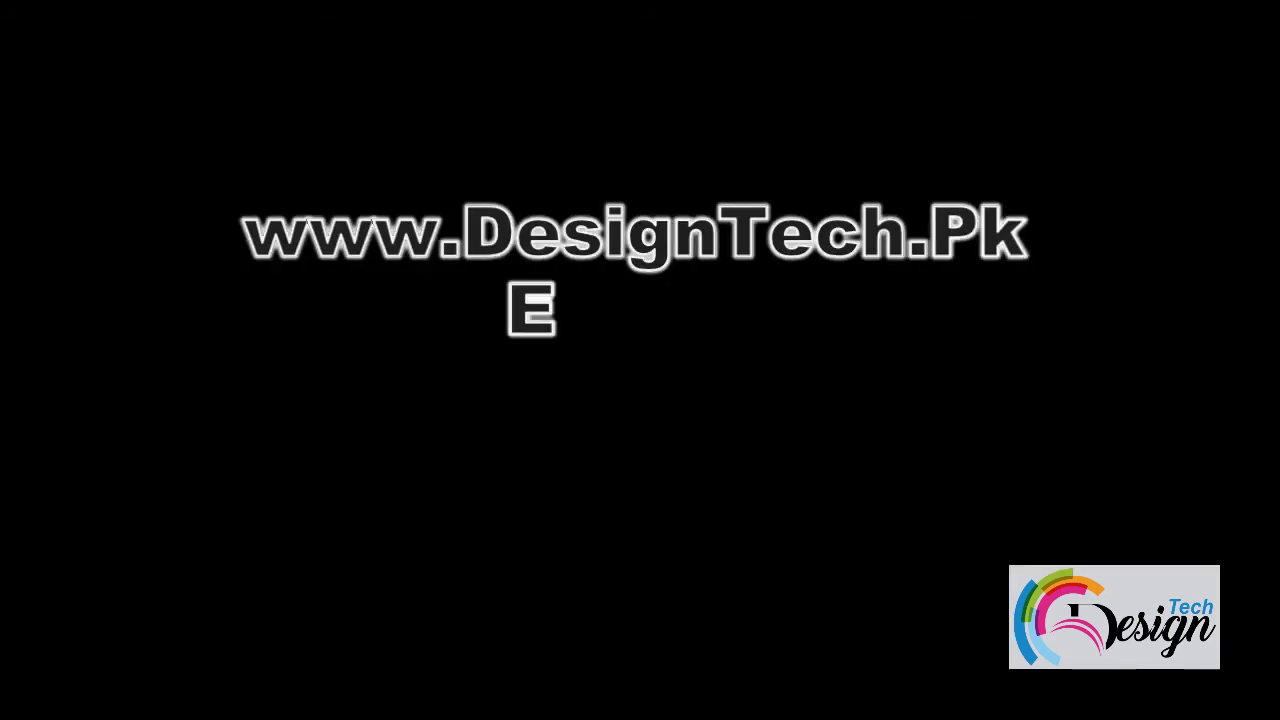